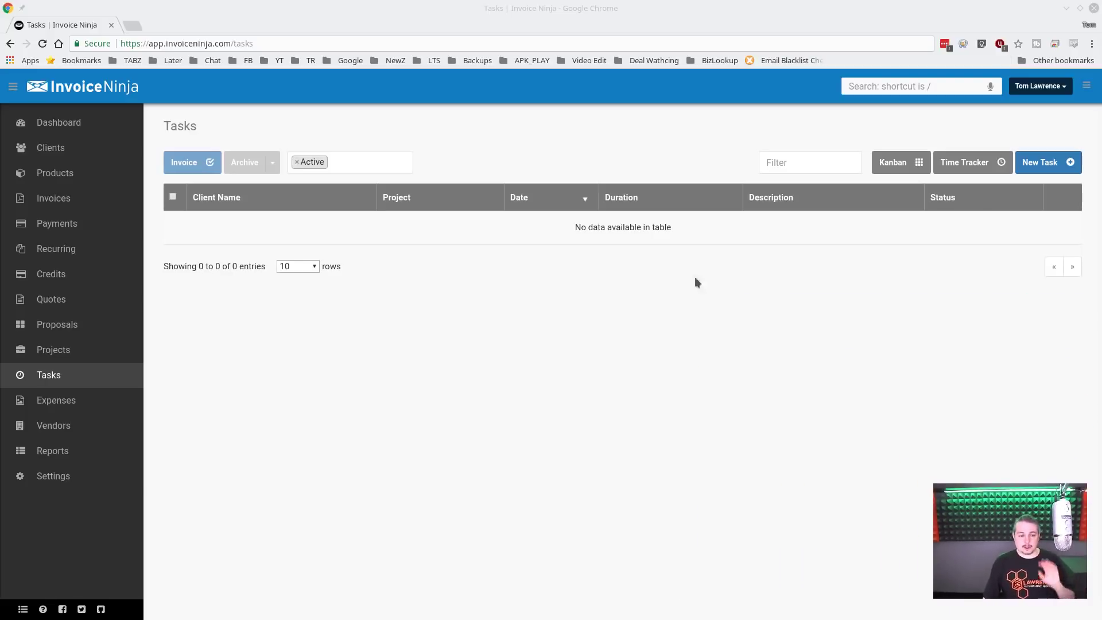
click(59, 361)
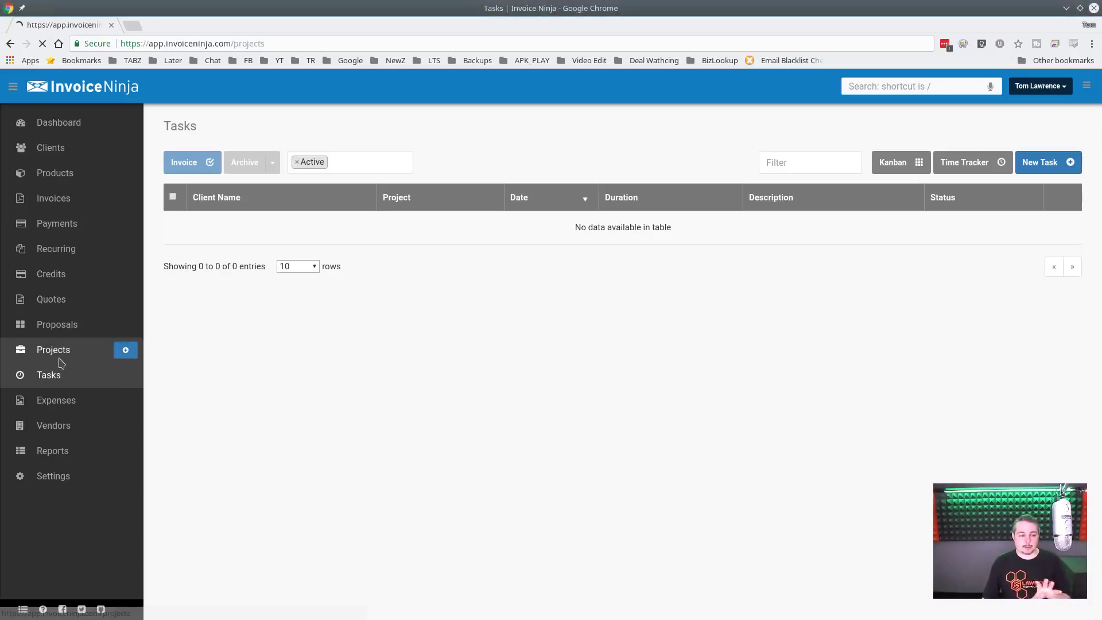
click(60, 377)
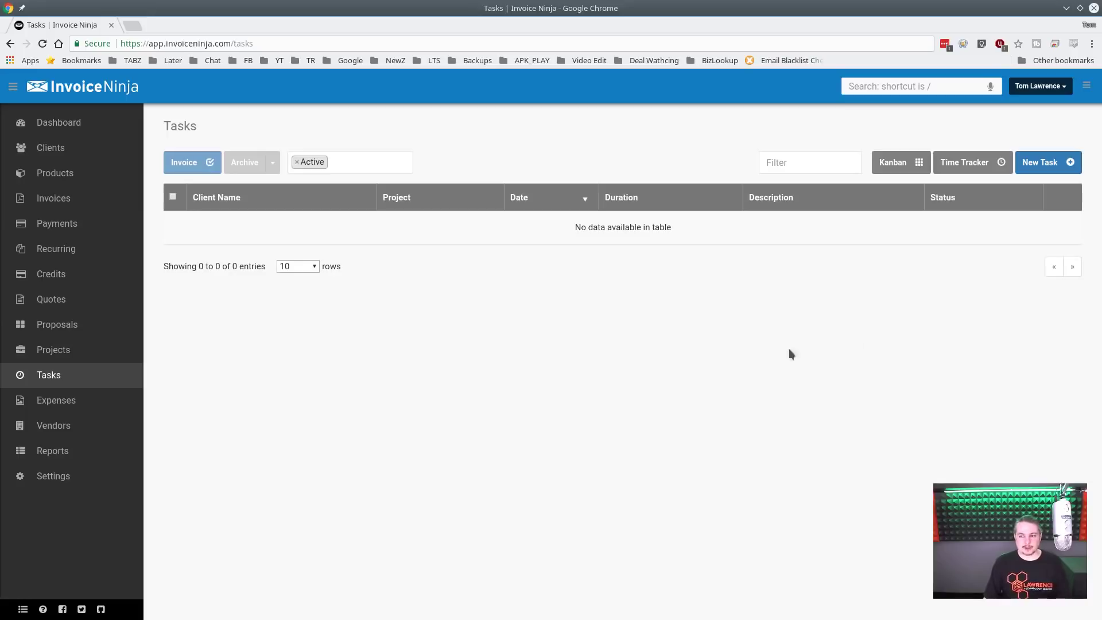
Create a new task and assign it to the client Dewey Cheatham & Howe, leaving the project empty
click(1052, 173)
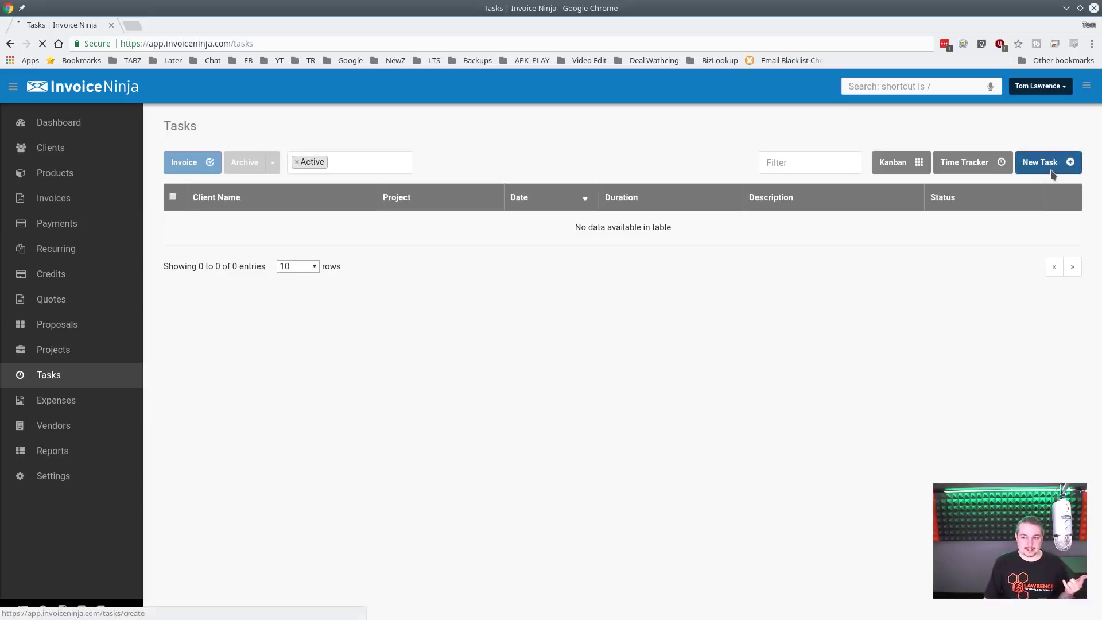
click(969, 181)
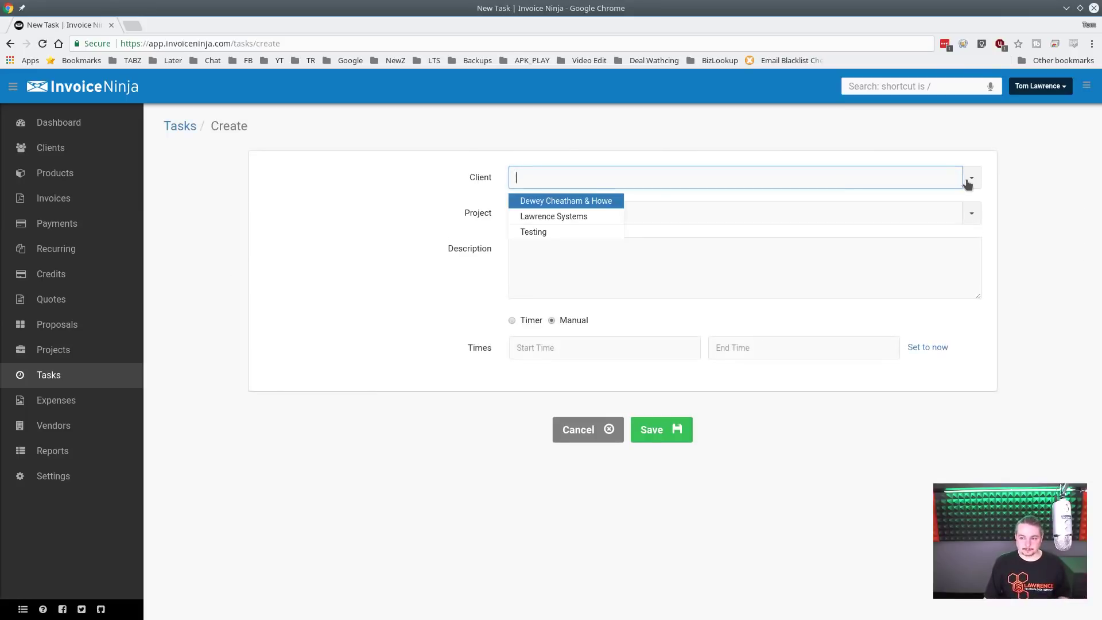
click(564, 202)
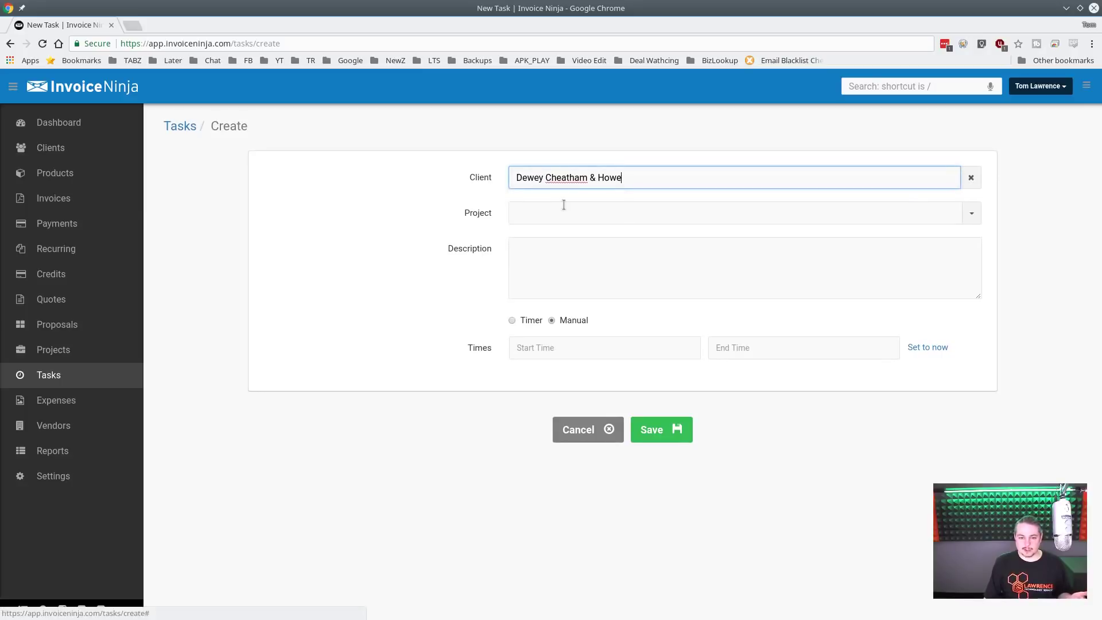
click(560, 221)
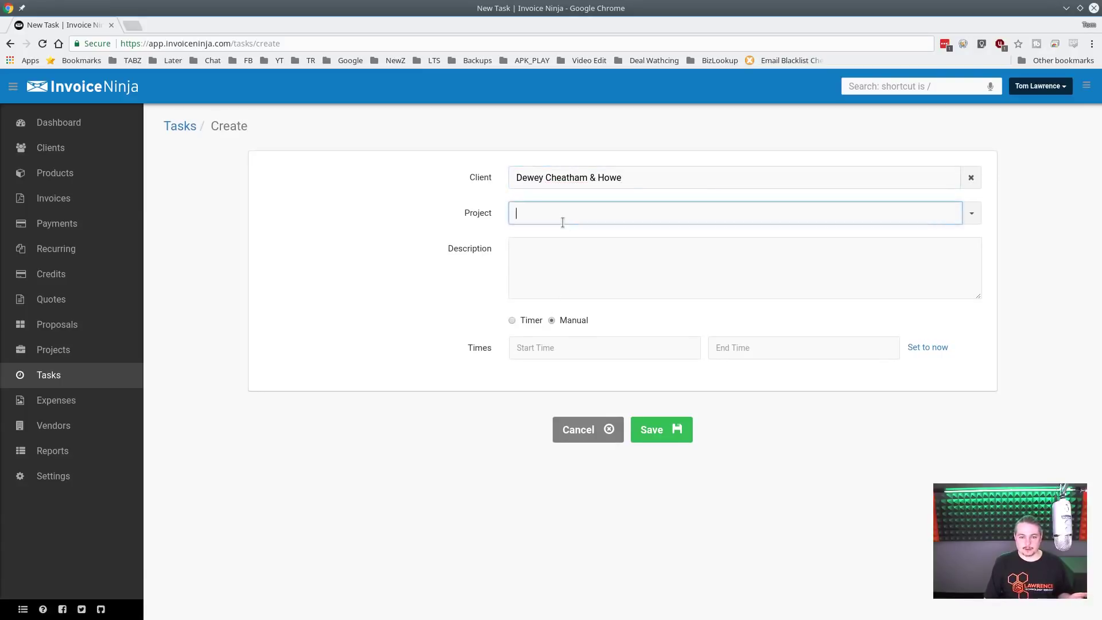
Enter "Some task work" as the new task's description
click(569, 277)
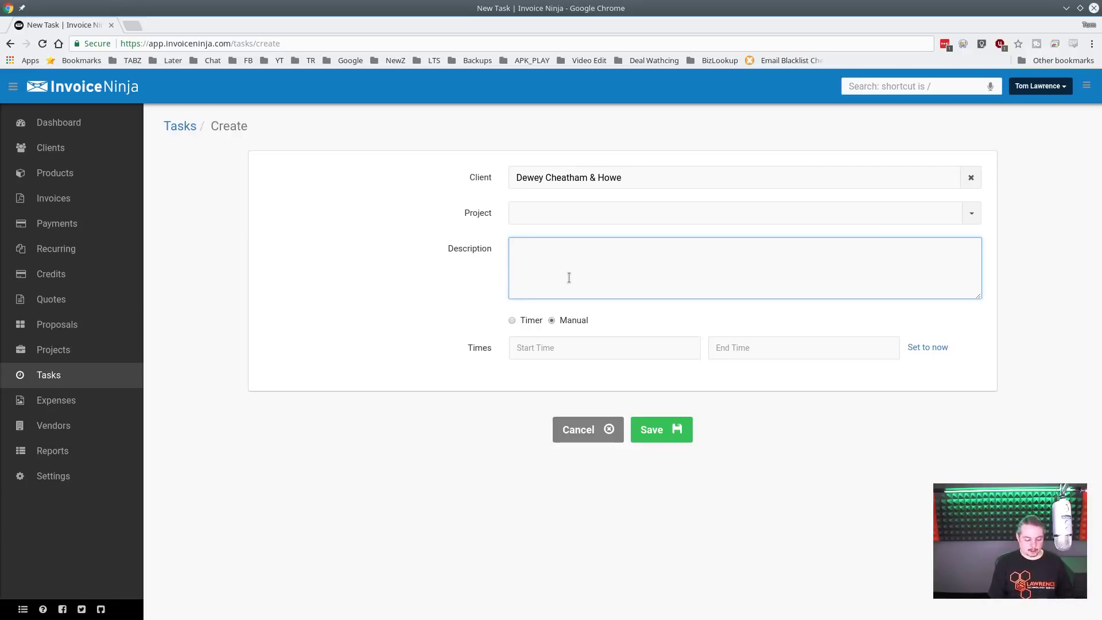
text(some Pro)
key(BackSpace)
key(BackSpace)
text(ro)
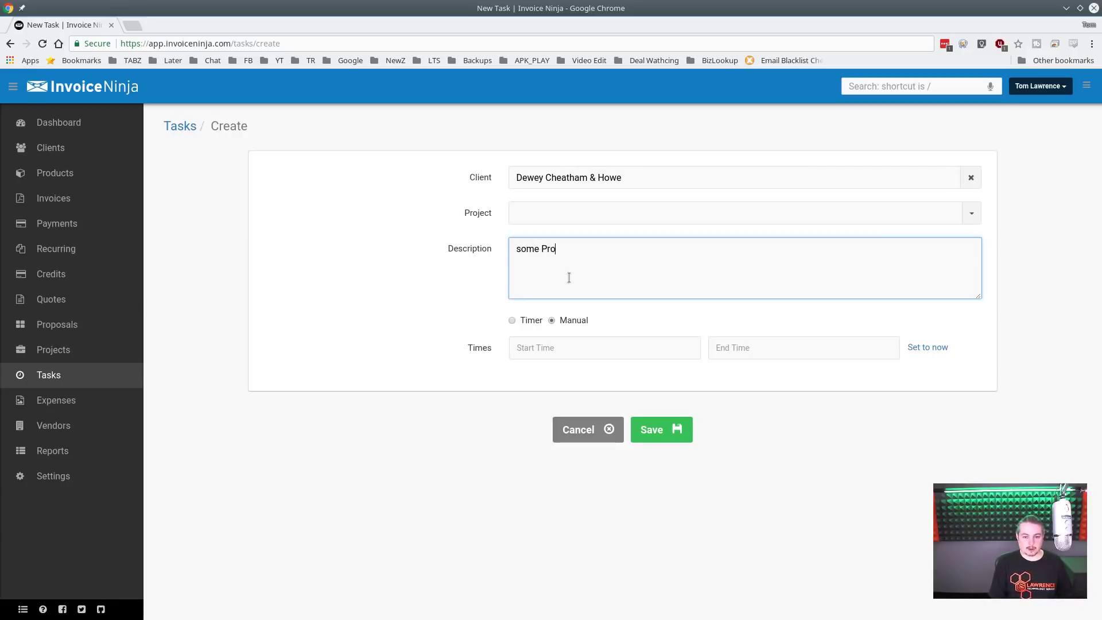
text(ject wo)
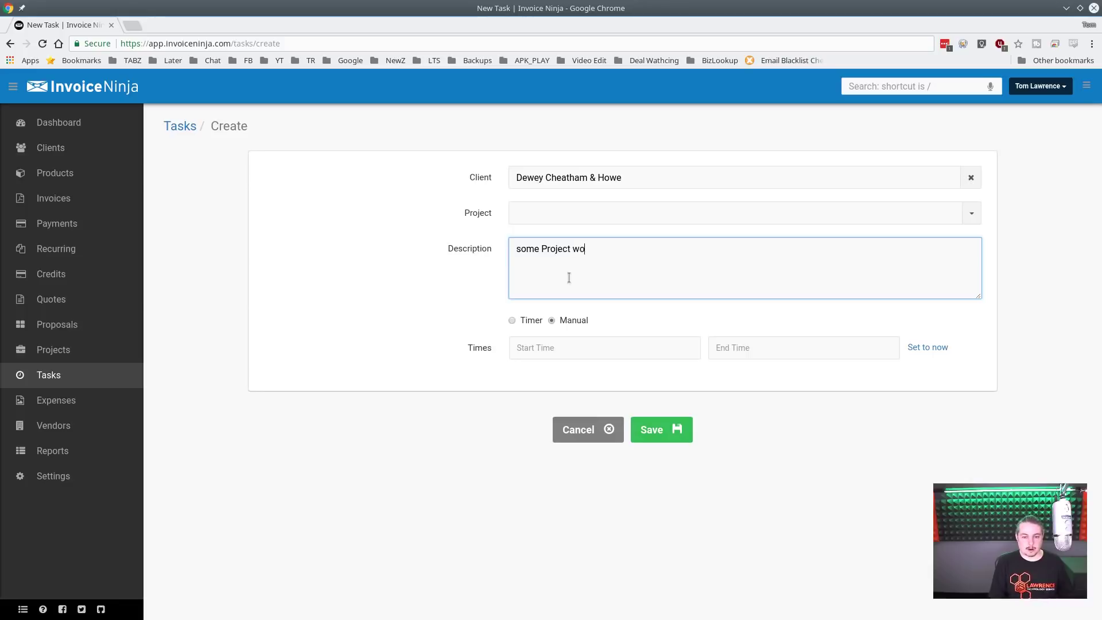
text(rk)
key(ctrl+a)
text(Some )
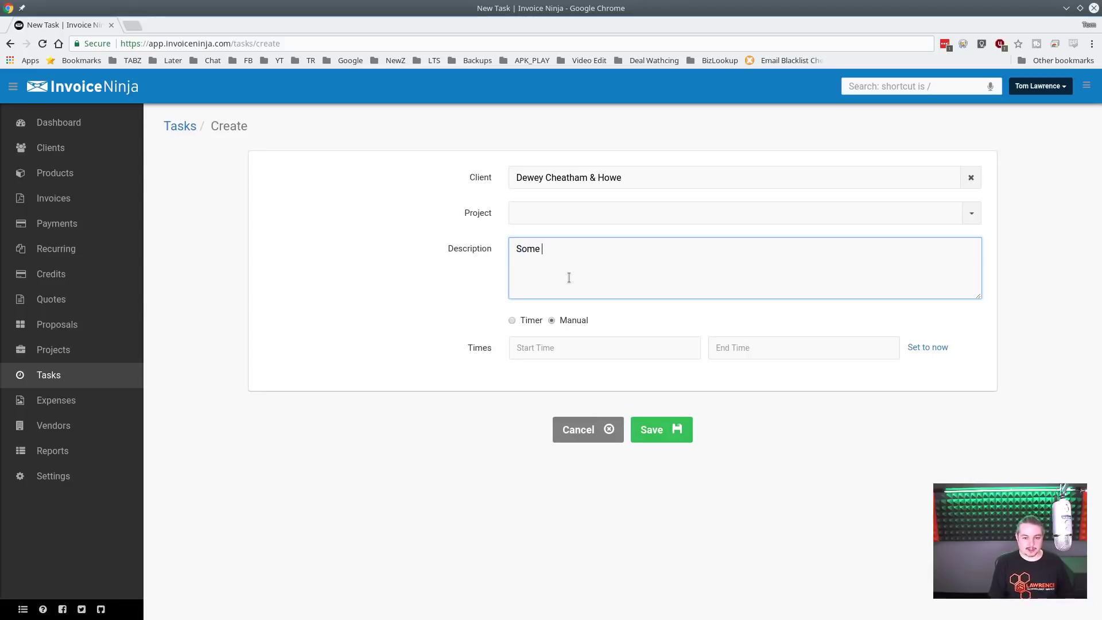
text(taks wor)
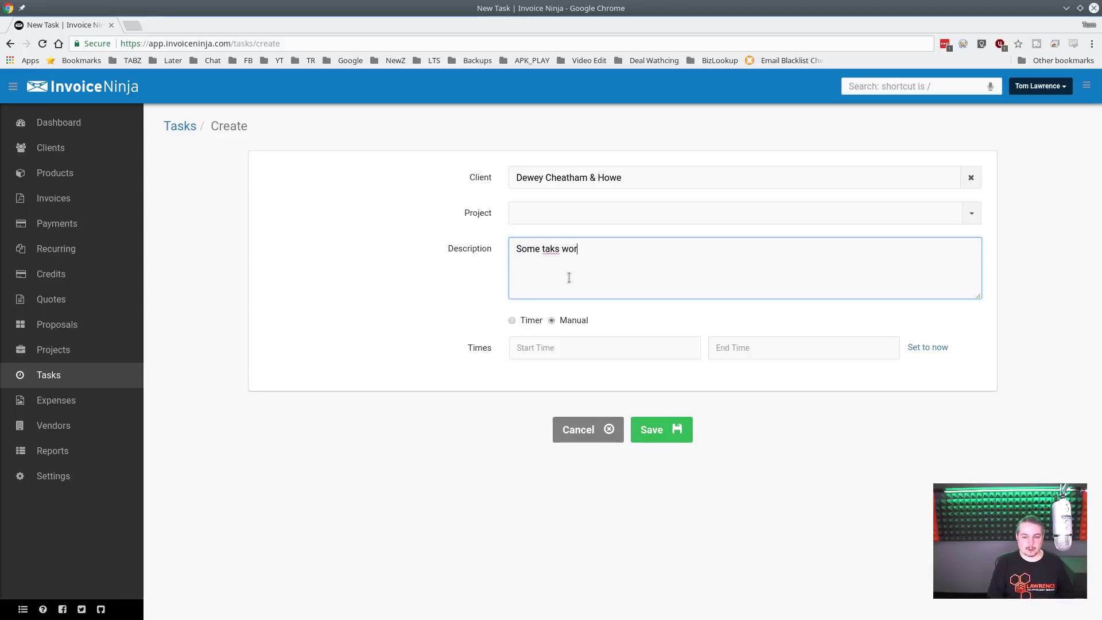
key(ctrl+shift+Left)
key(ctrl+shift+Left)
text(task work)
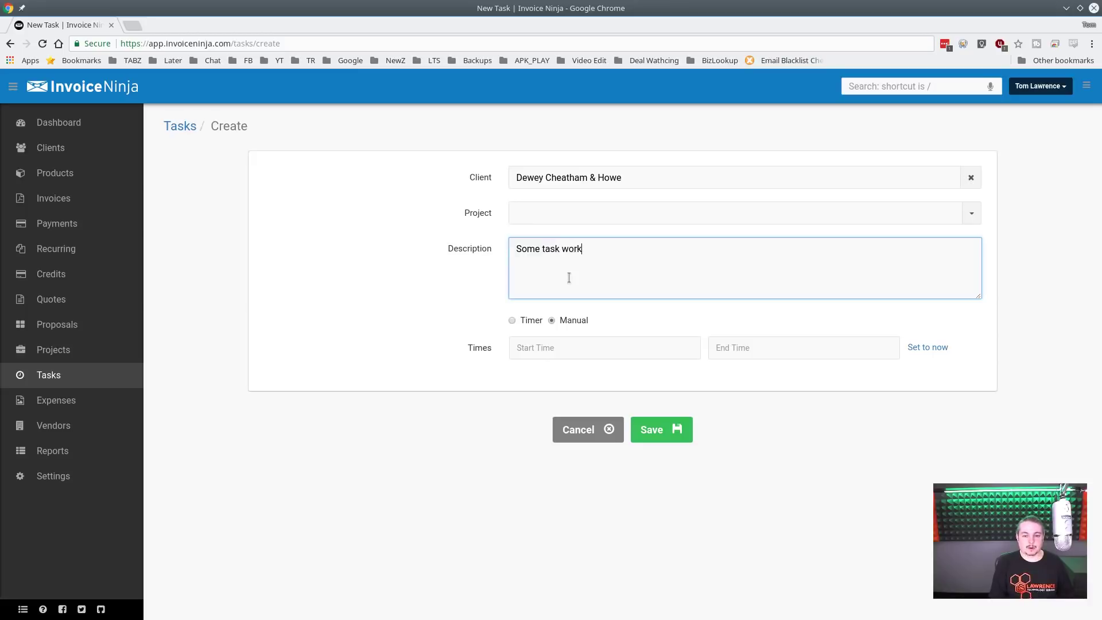
key(ctrl+a)
key(ctrl+c)
click(568, 278)
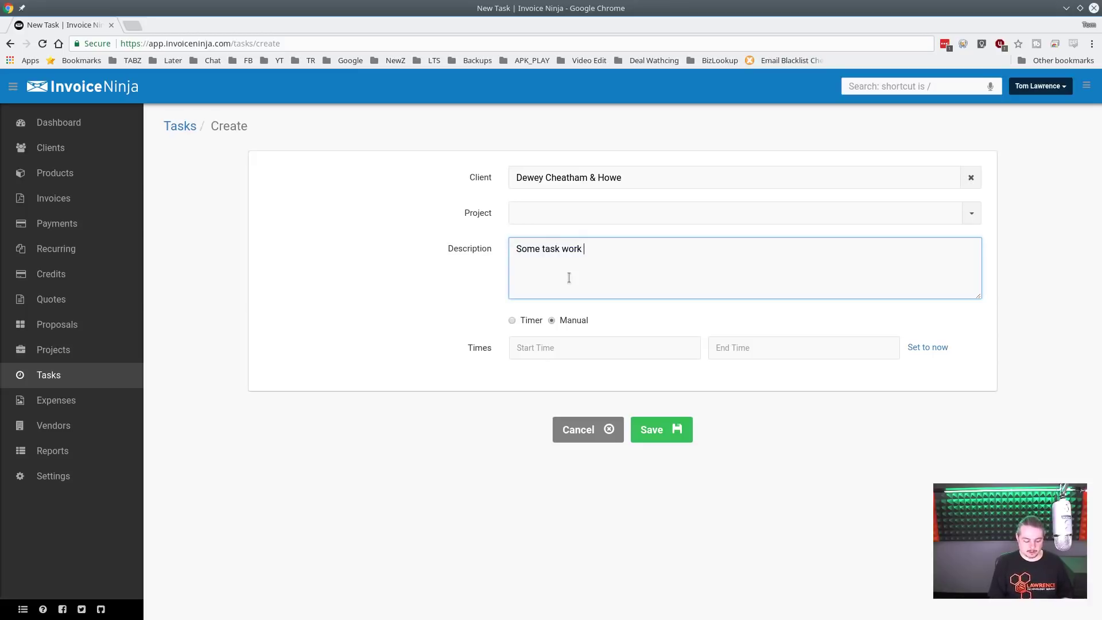
key(ctrl+v)
key(ctrl+v)
key(ctrl+v)
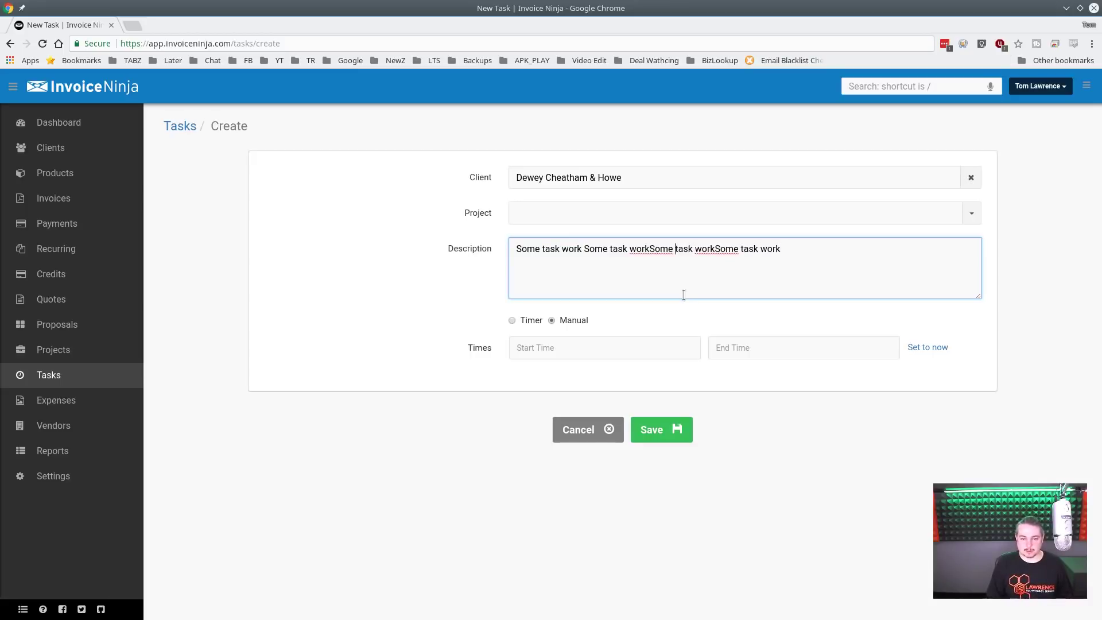
key(Return)
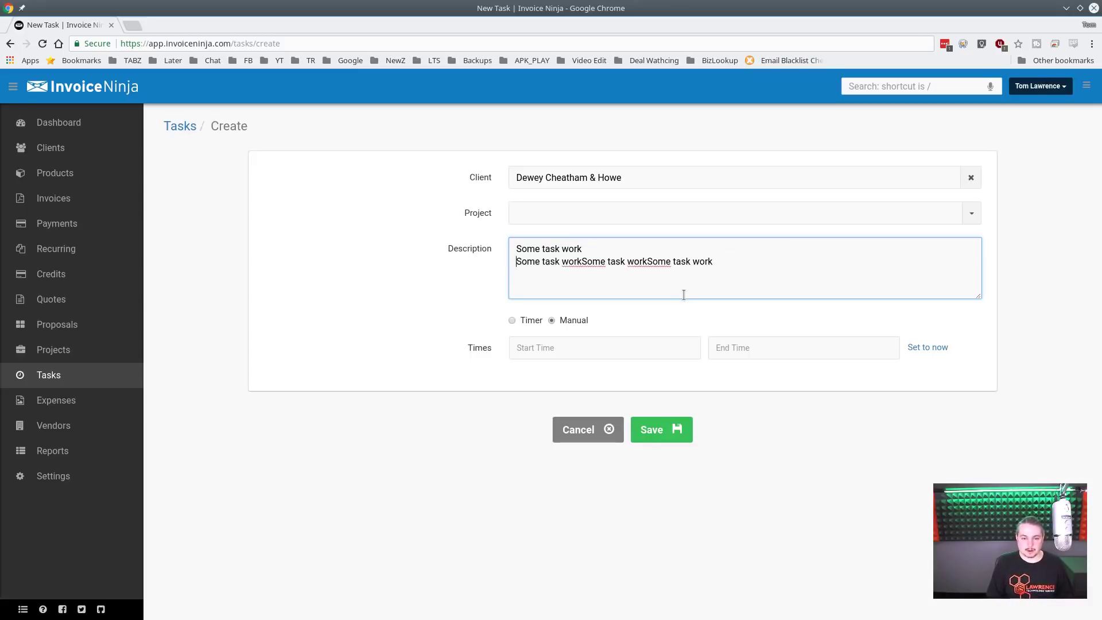
text(Anoter)
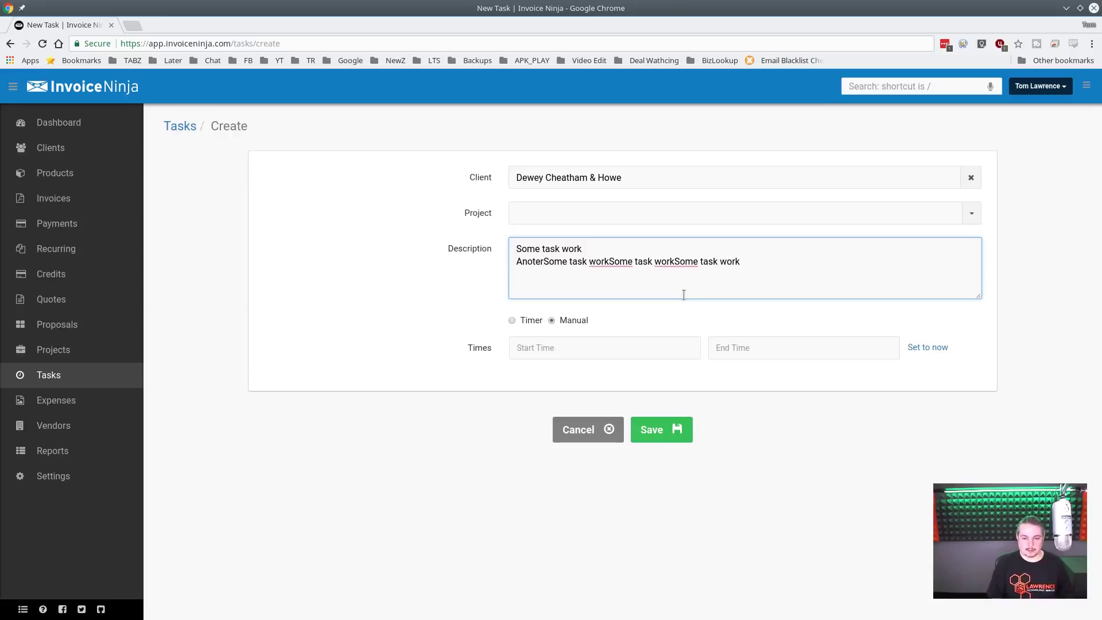
Replace the description's second line with "and some other things" and join it to "Some task work" on one line
key(Home)
key(shift+End)
text(a)
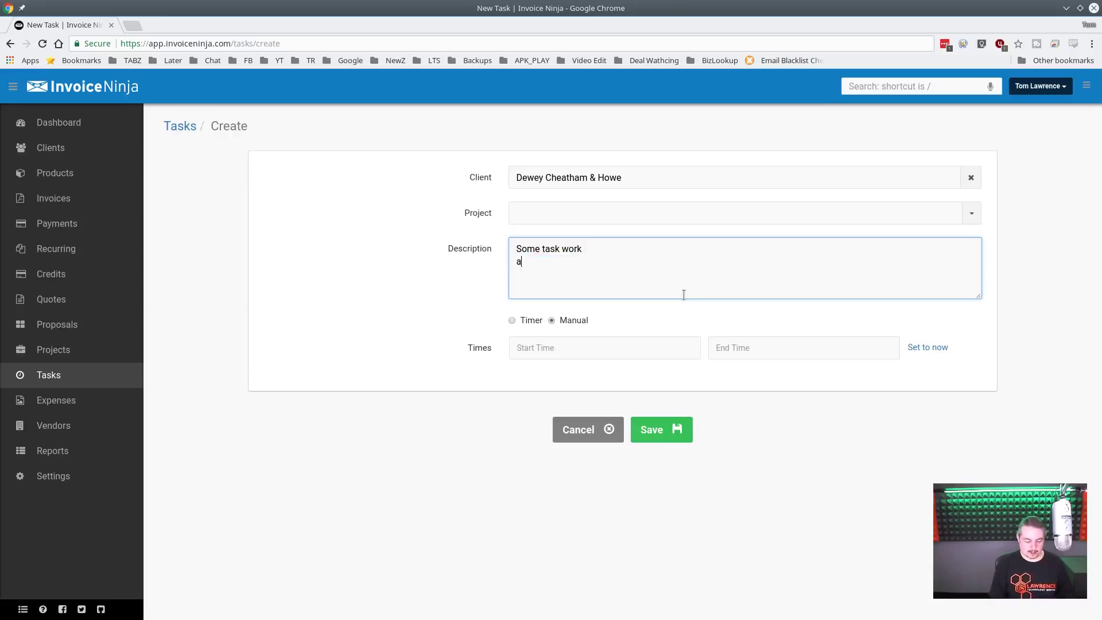
text(nd some other tings)
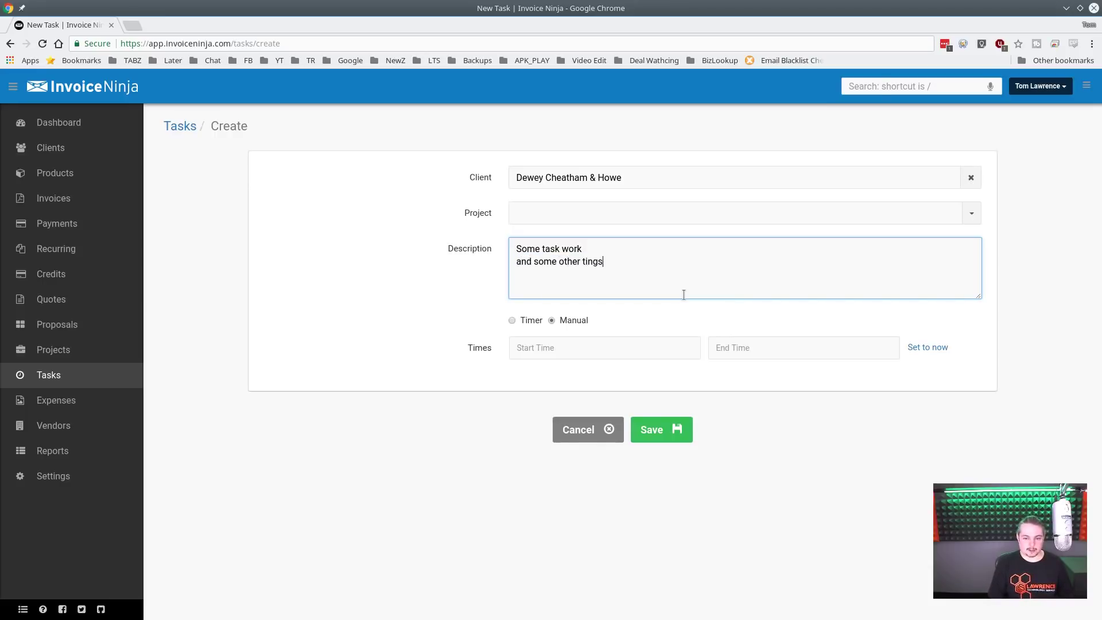
key(ctrl+shift+Left)
text(things)
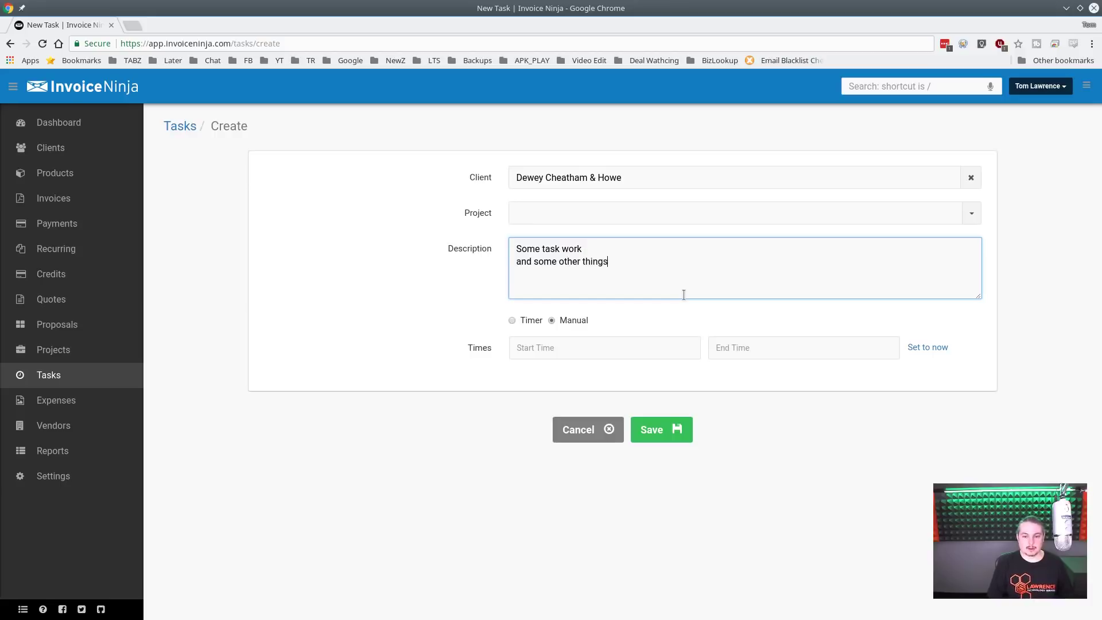
key(Home)
key(BackSpace)
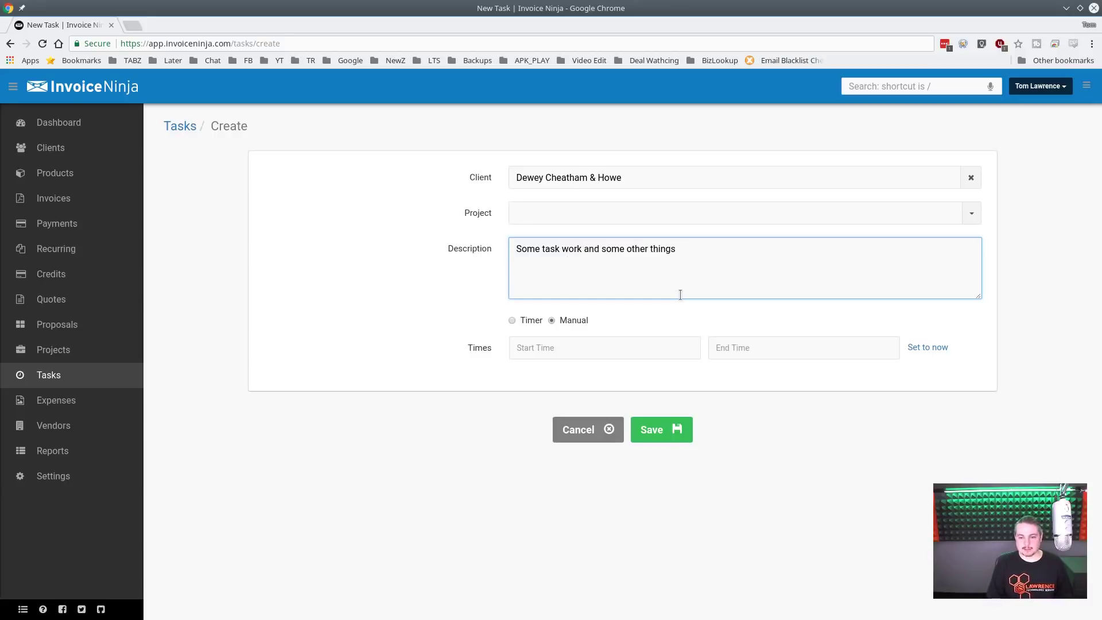
key(ctrl+a)
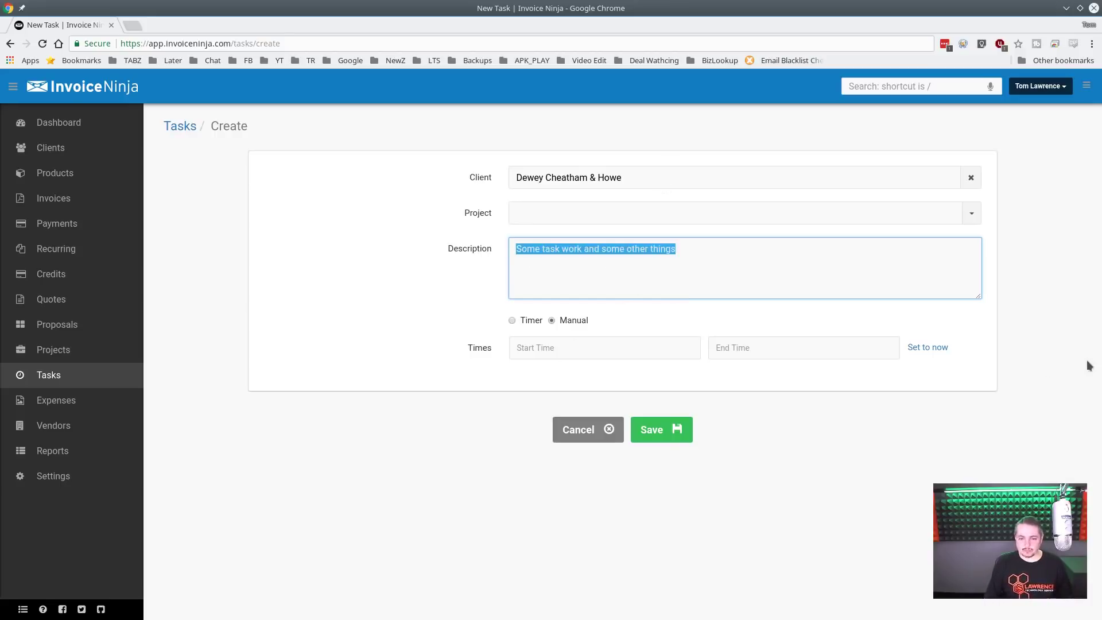
Start the task in Timer mode and return to the task list to check its status
click(512, 320)
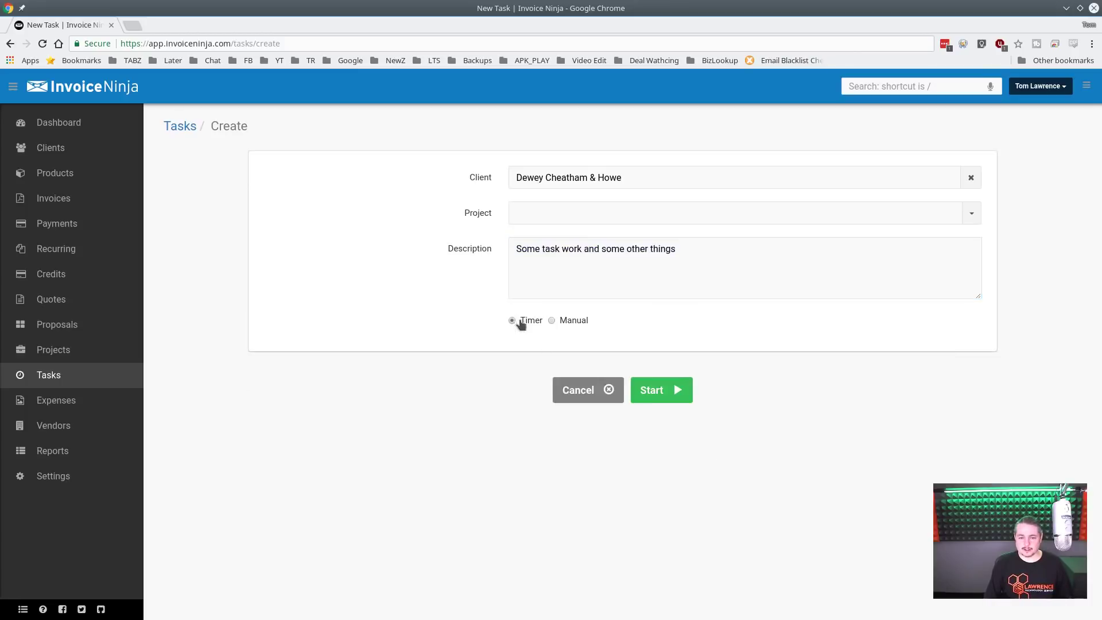
click(657, 392)
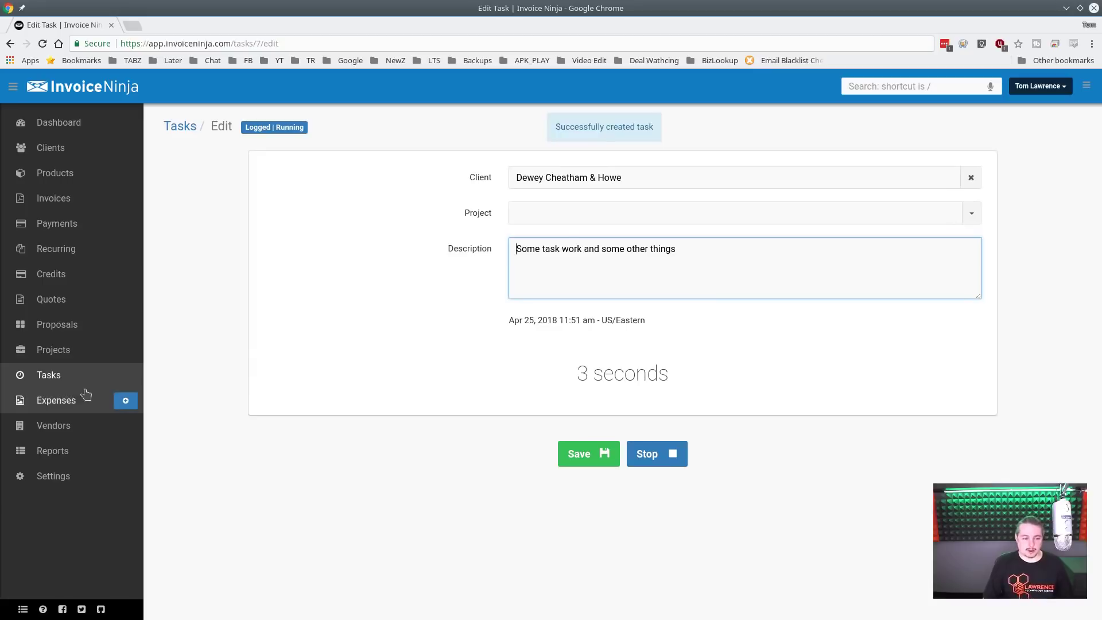
click(64, 379)
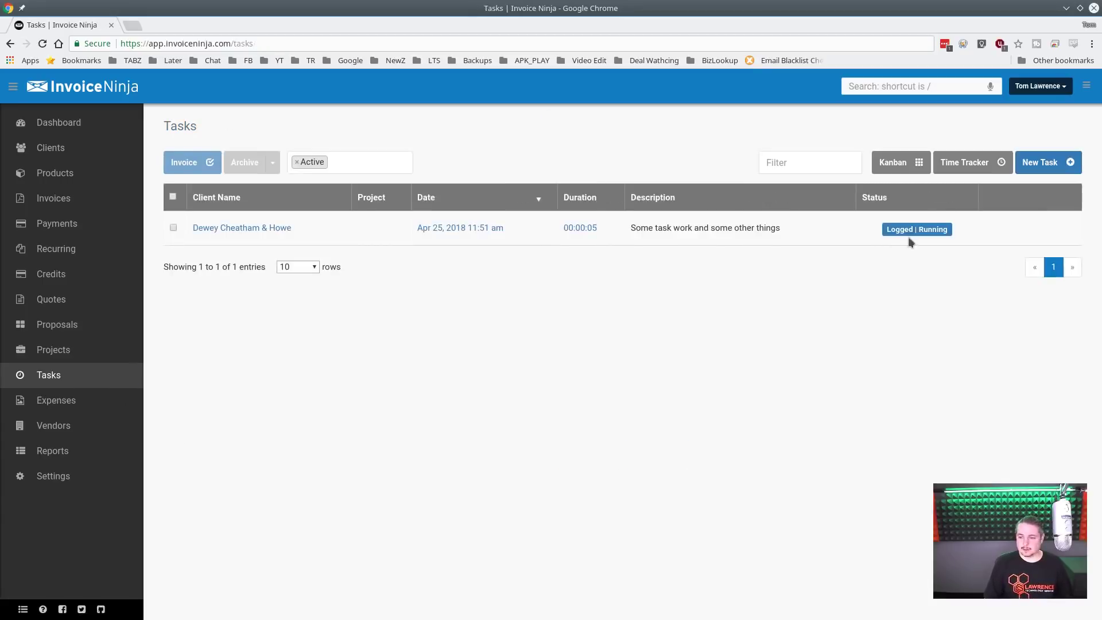
mouse_move(913, 236)
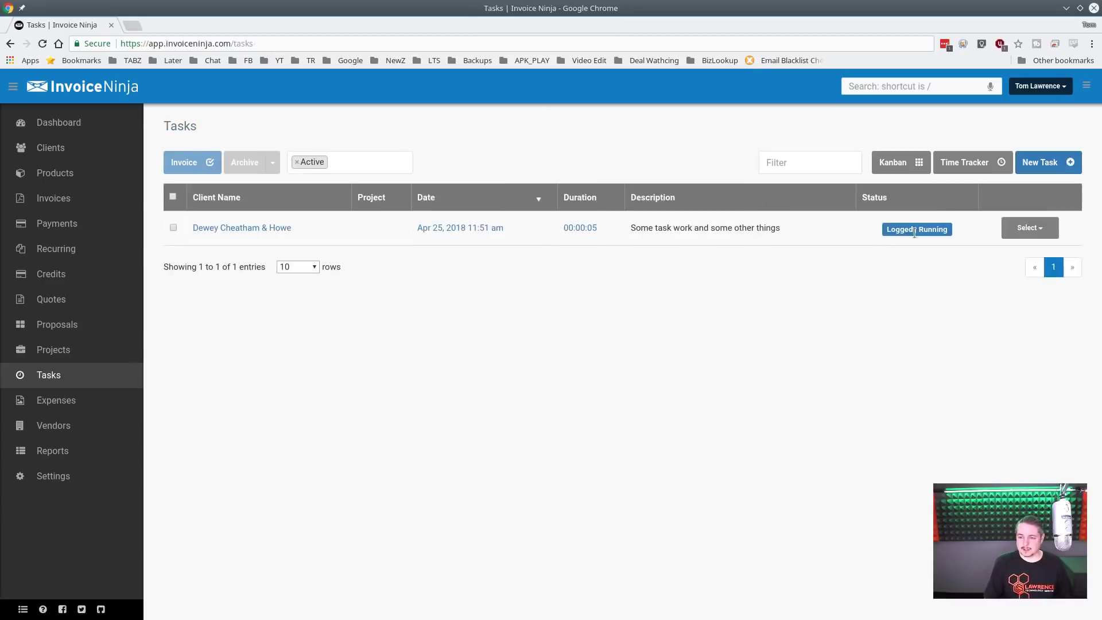
Open the Time Tracker, examine the running task's details there, and close the tracker window
click(969, 167)
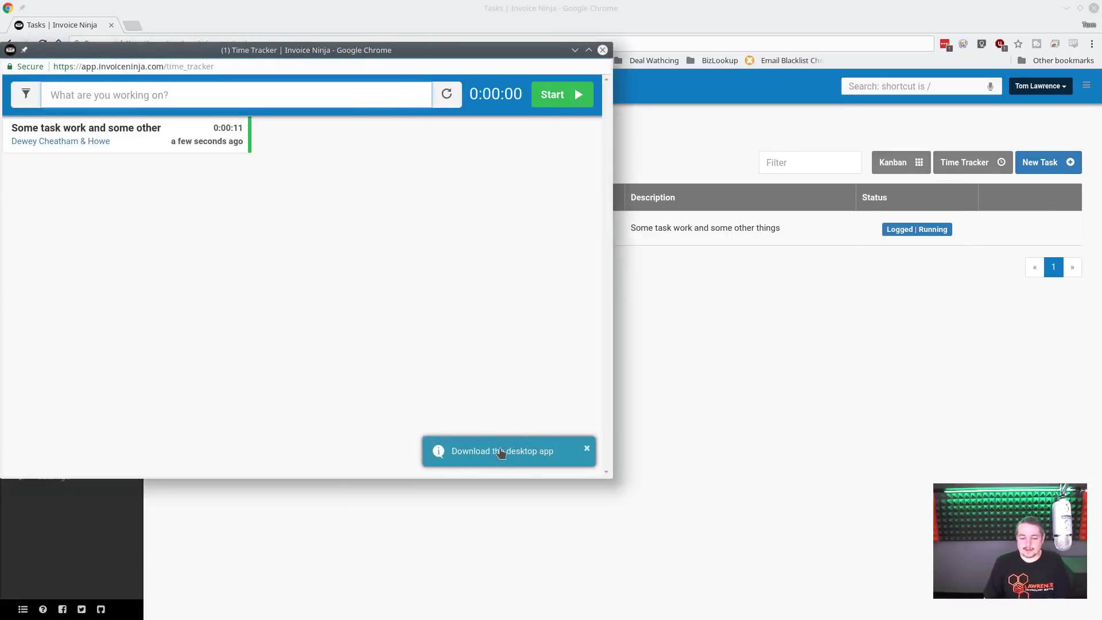
drag(370, 59, 476, 115)
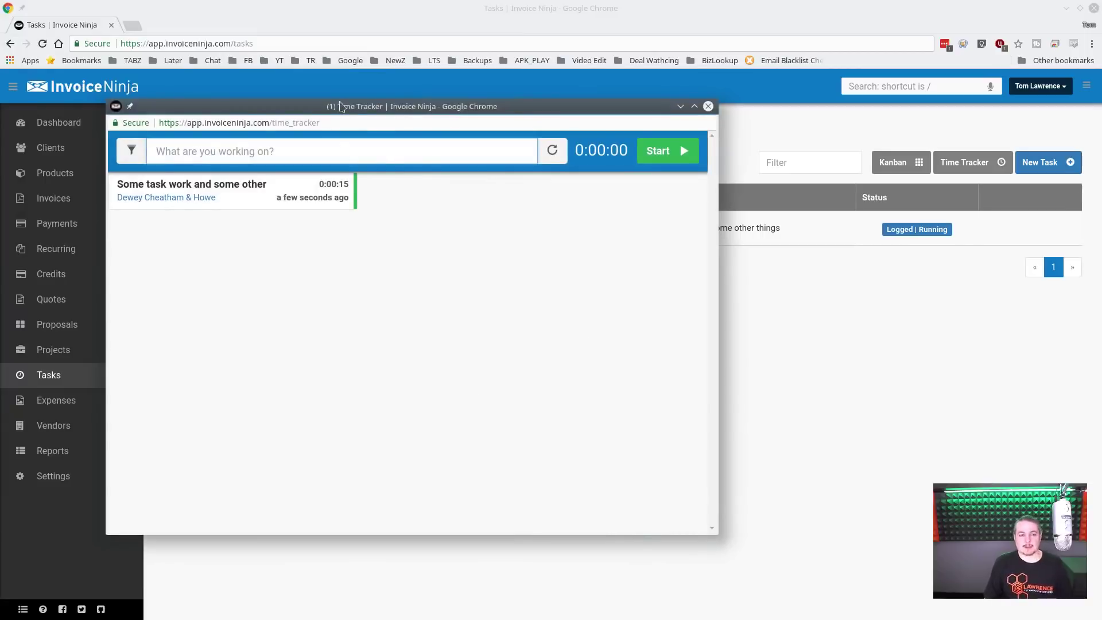
drag(344, 107, 451, 168)
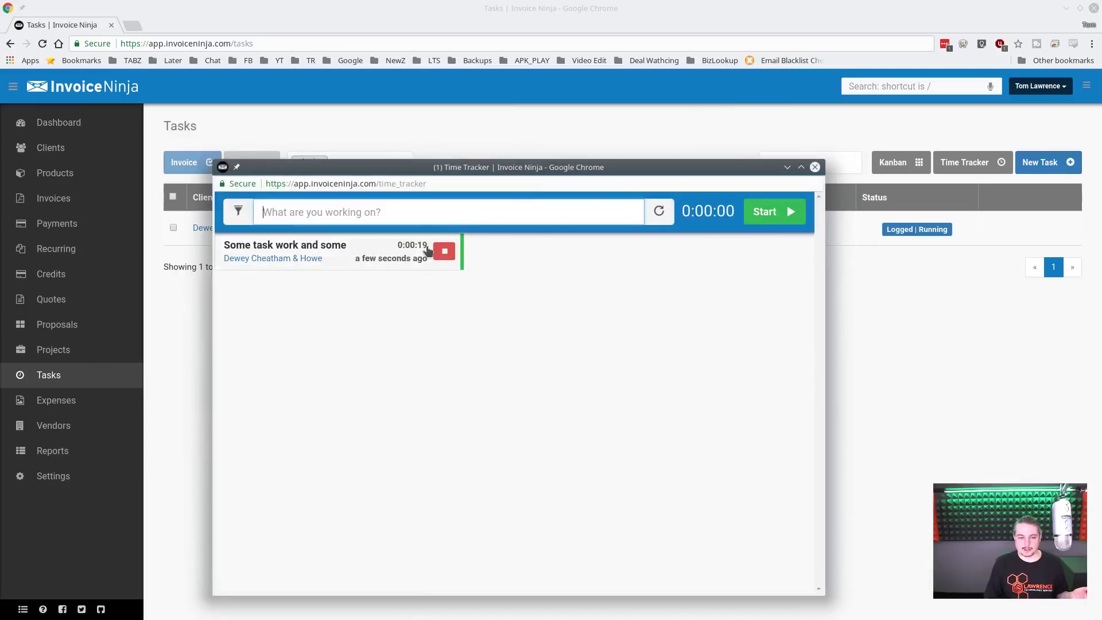
click(362, 249)
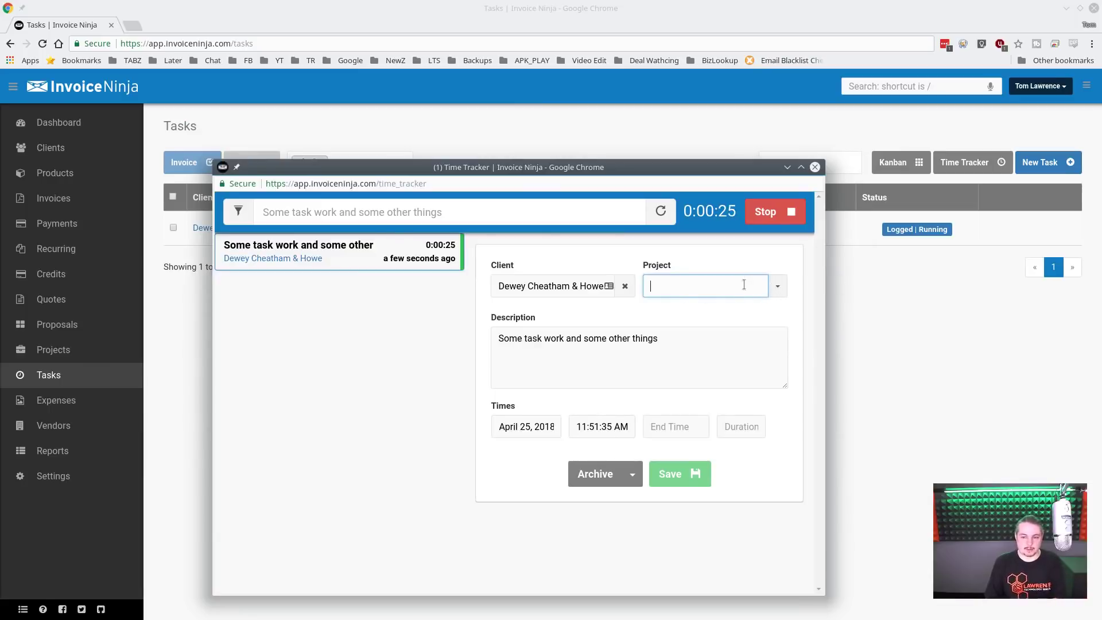
click(370, 307)
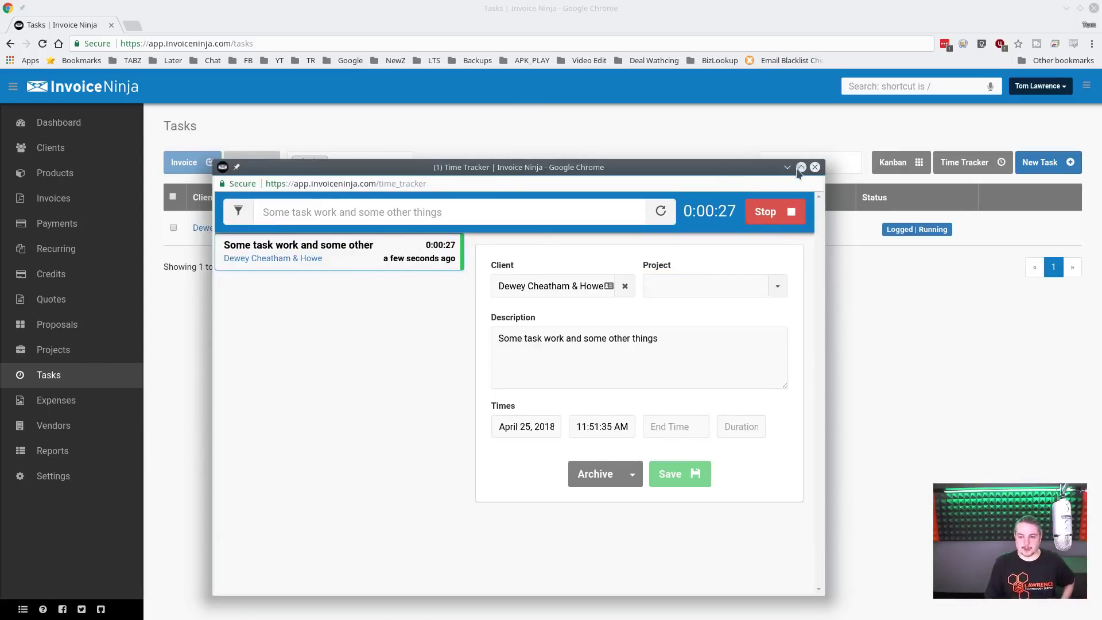
click(815, 168)
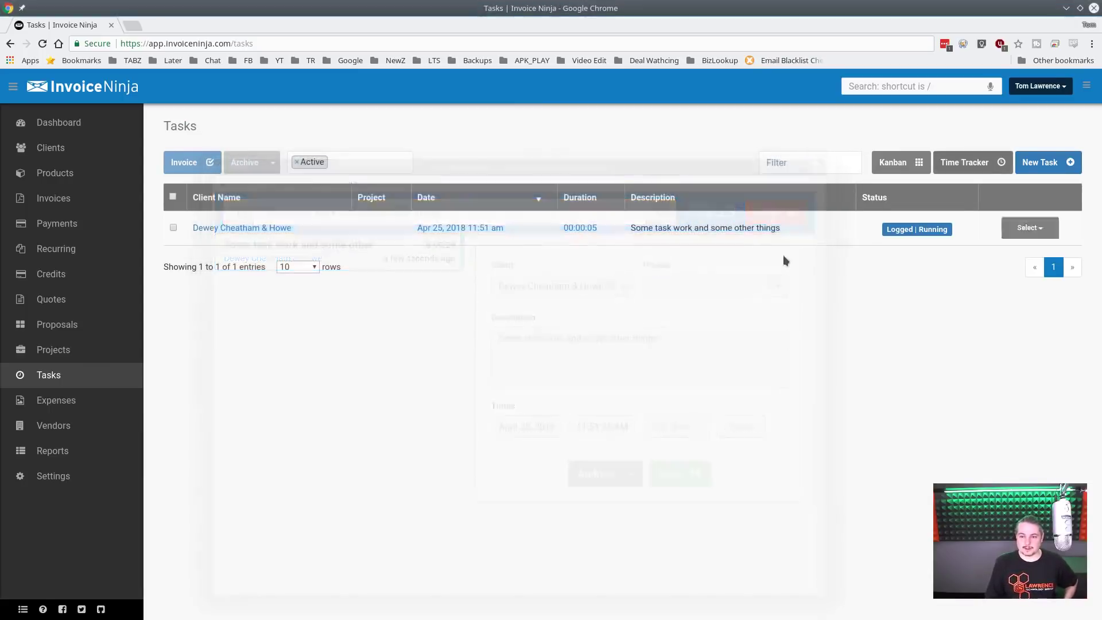
Create another new task and assign it to the client Dewey Cheatham & Howe
click(1032, 166)
text(de)
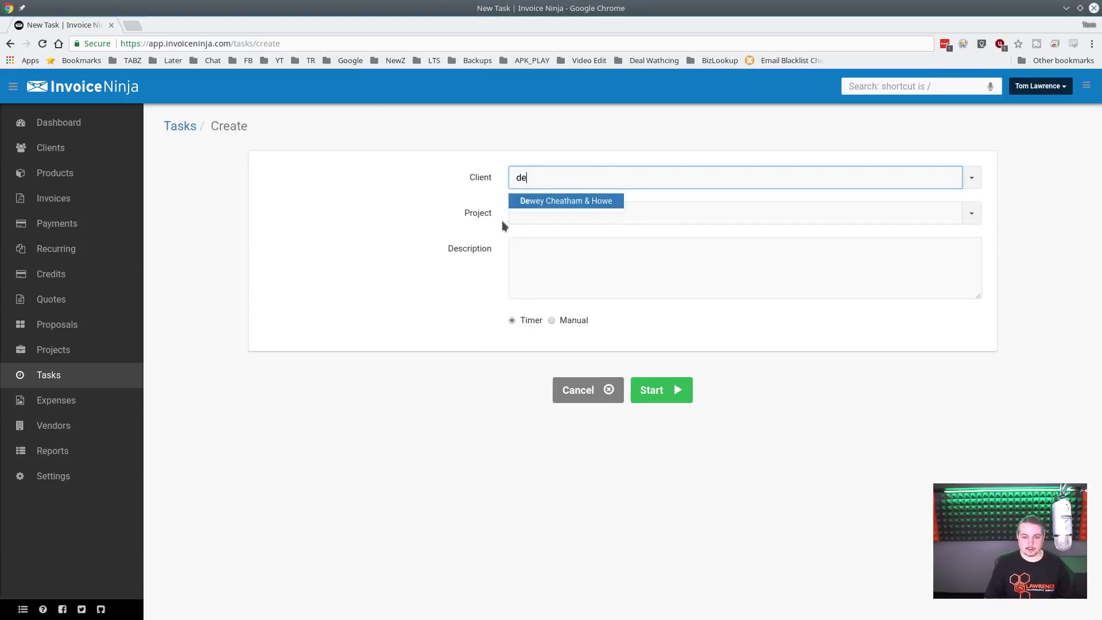
key(Return)
Enter "setup wordpress for client" as the new task's description
click(537, 243)
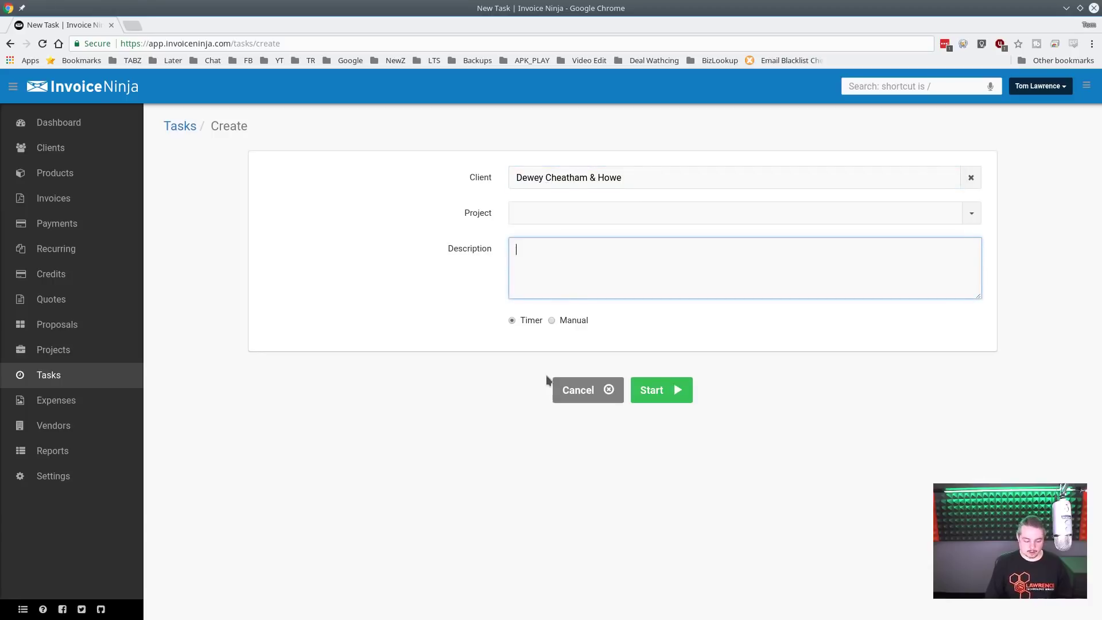
text(setup mee)
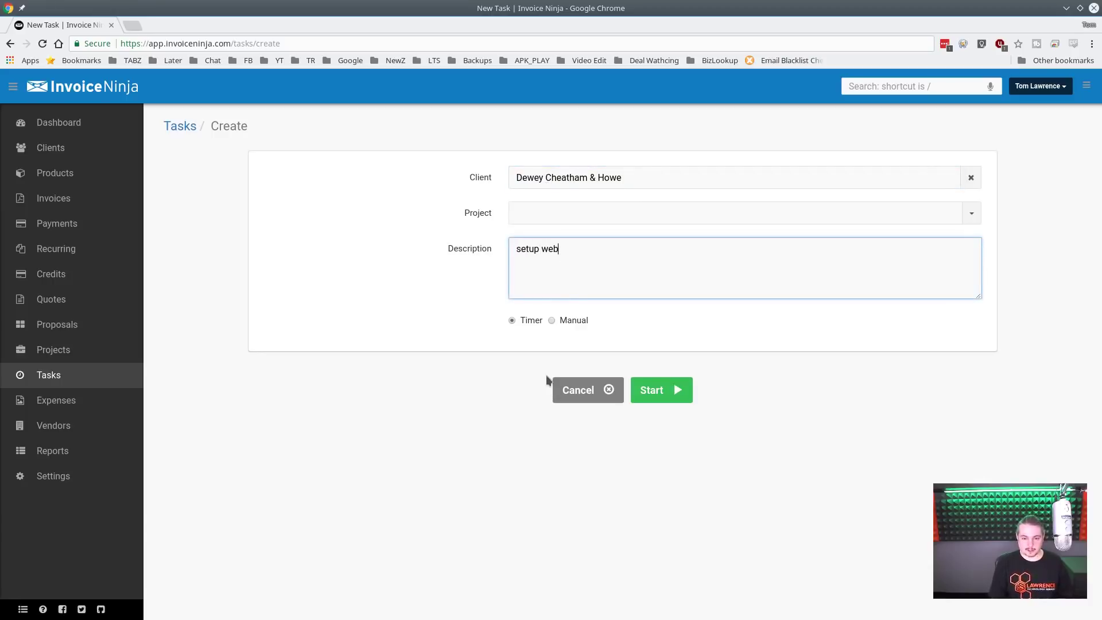
key(BackSpace)
key(BackSpace)
key(BackSpace)
text(wordpr)
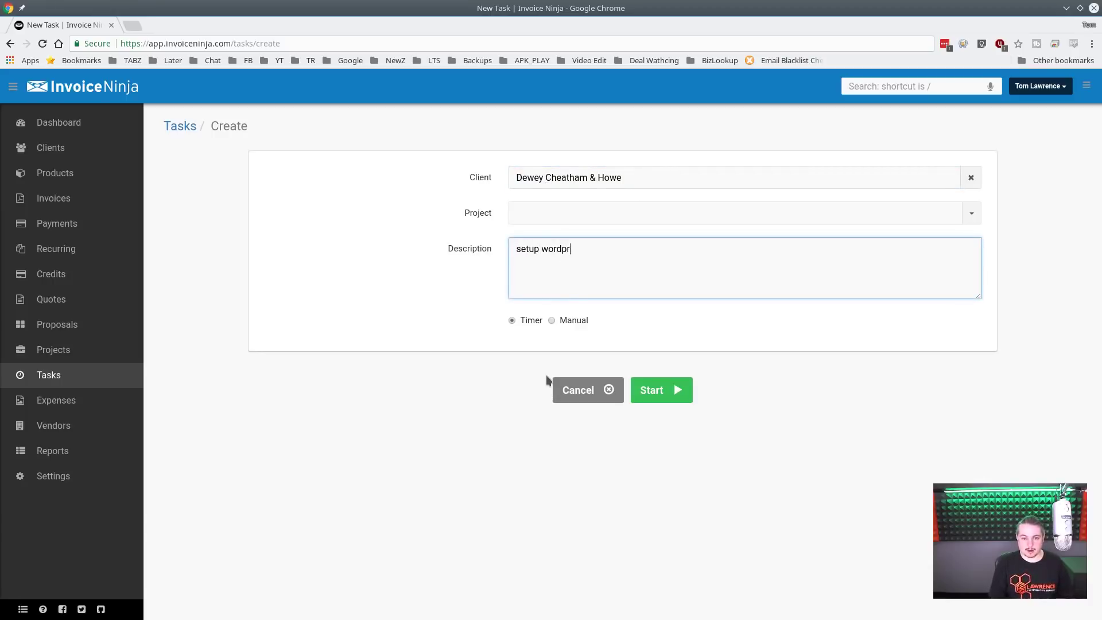
text(ess for client)
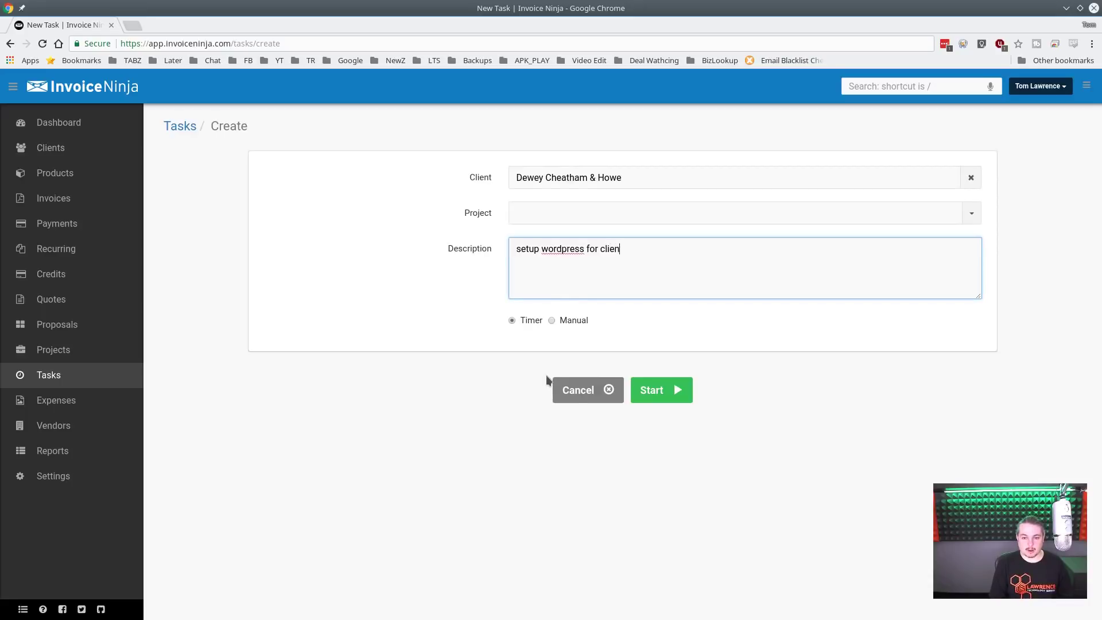
Switch the task to Manual time, set it from Apr 25, 2018 12:30:00 pm to 1:00:00 pm, and save it
click(574, 322)
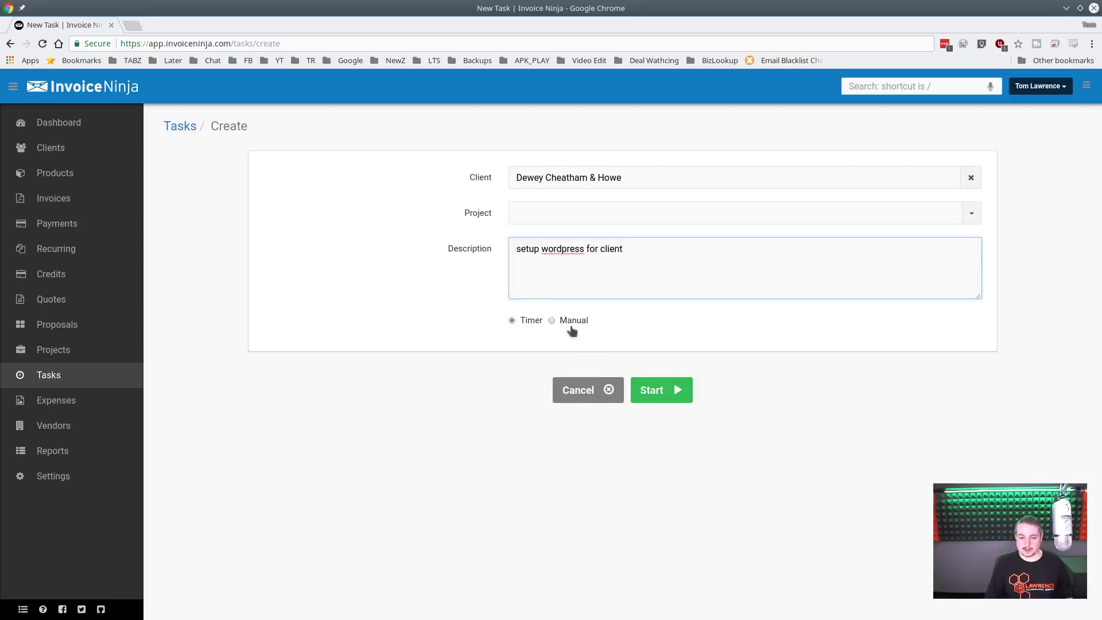
click(581, 344)
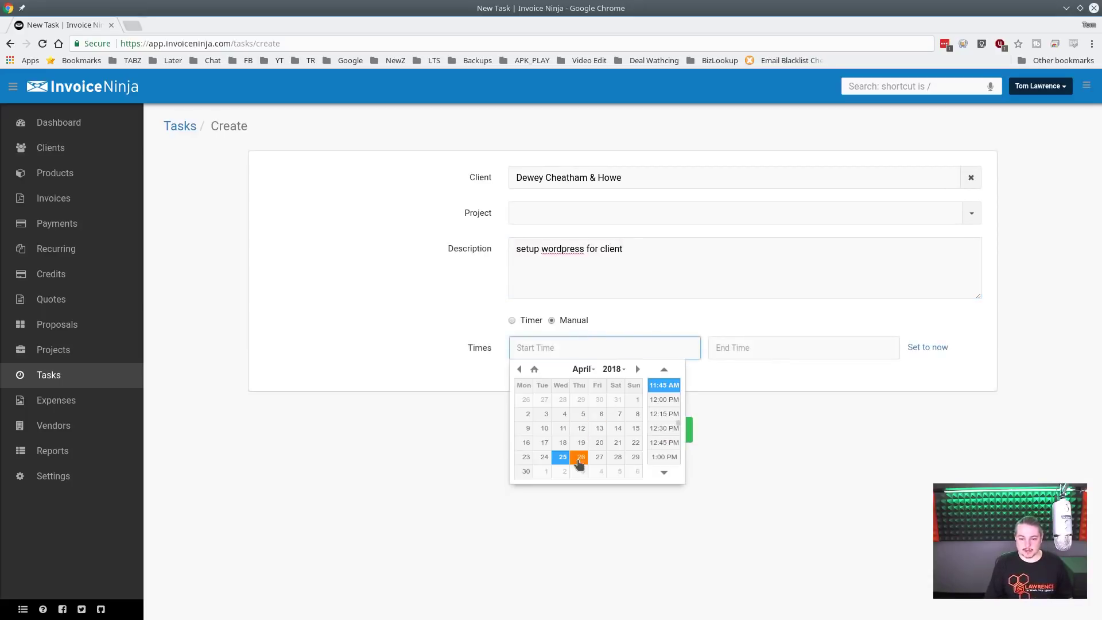
click(564, 461)
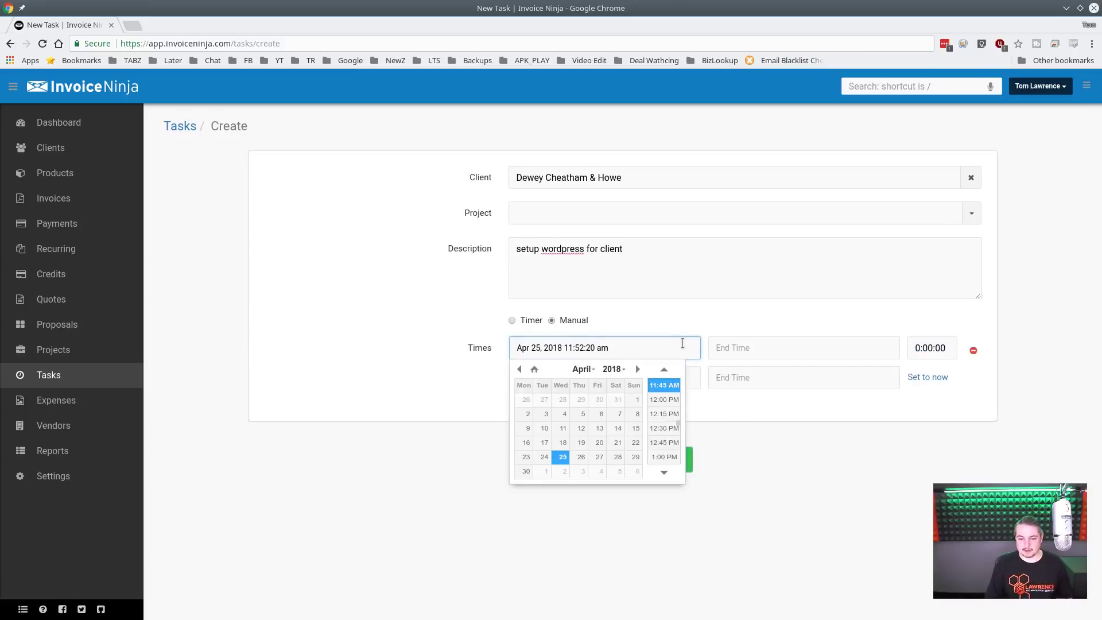
click(664, 427)
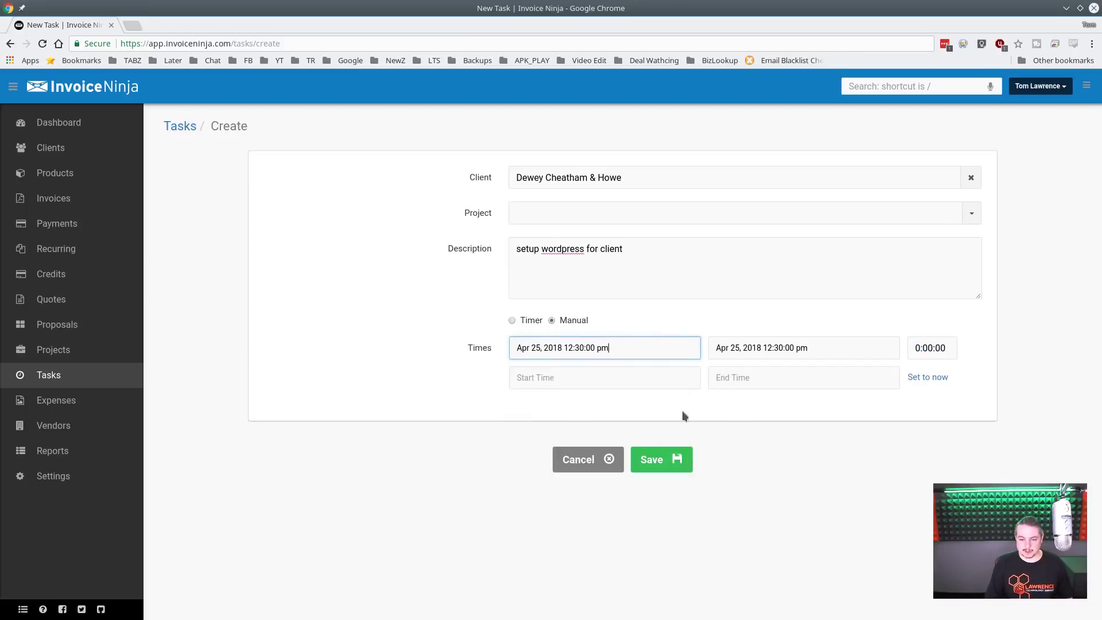
click(858, 347)
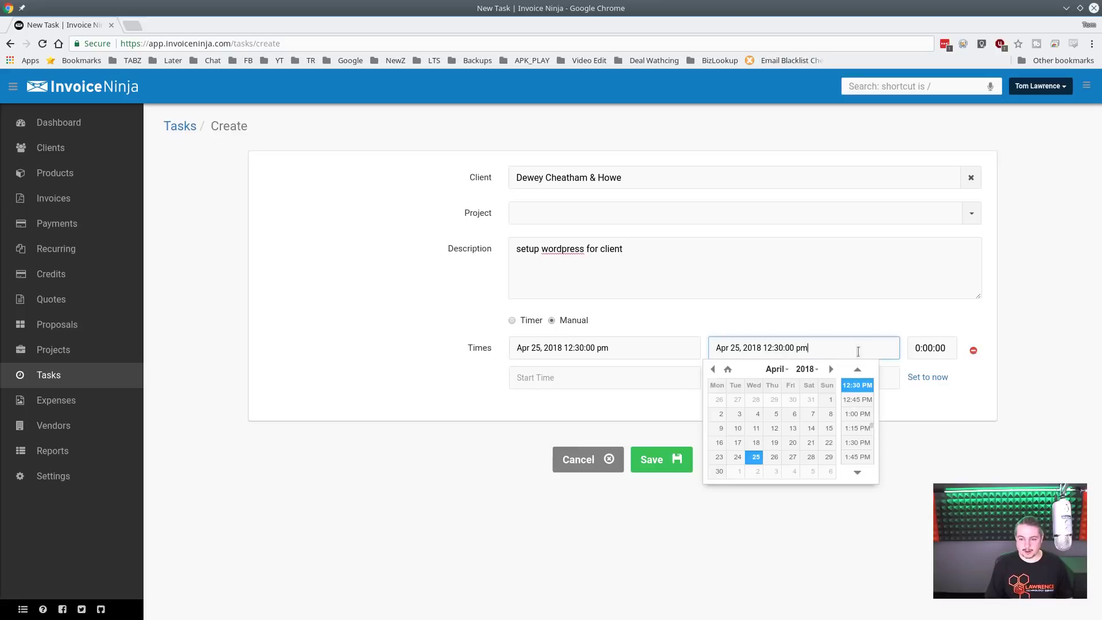
click(859, 415)
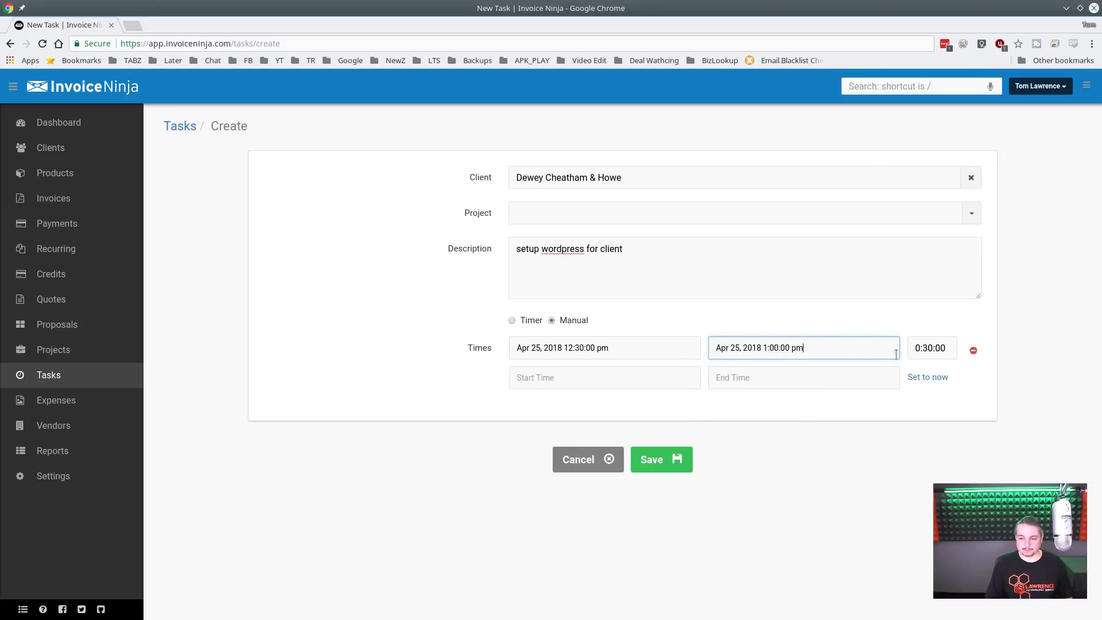
click(670, 456)
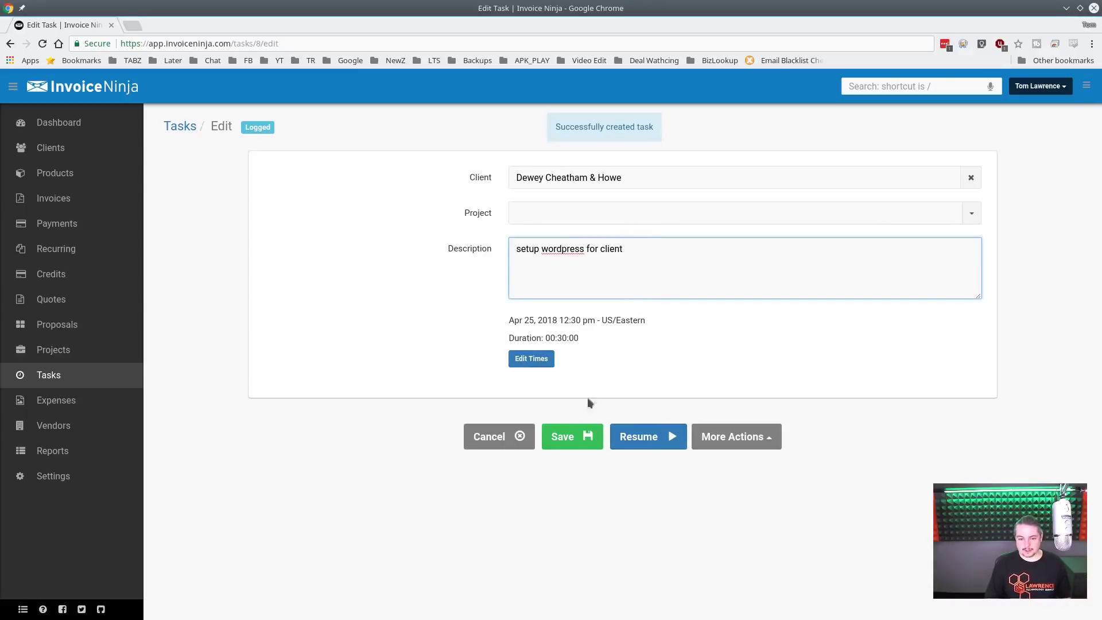
click(580, 433)
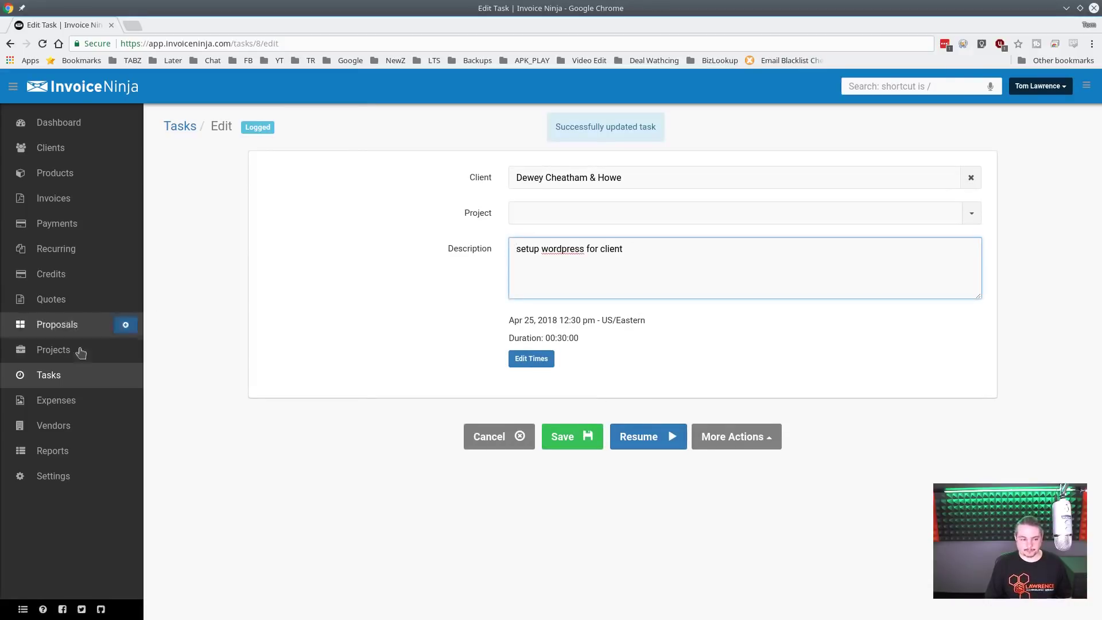
Create another task for the client Dewey Cheatham & Howe with the description "Fix Printer"
click(117, 380)
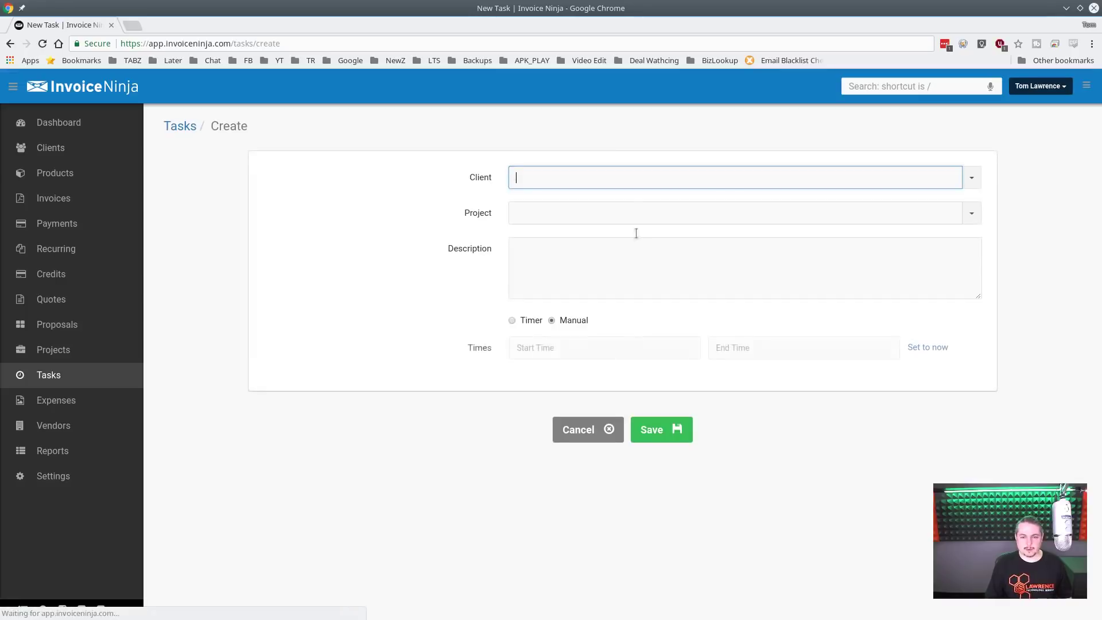
text(de)
click(597, 200)
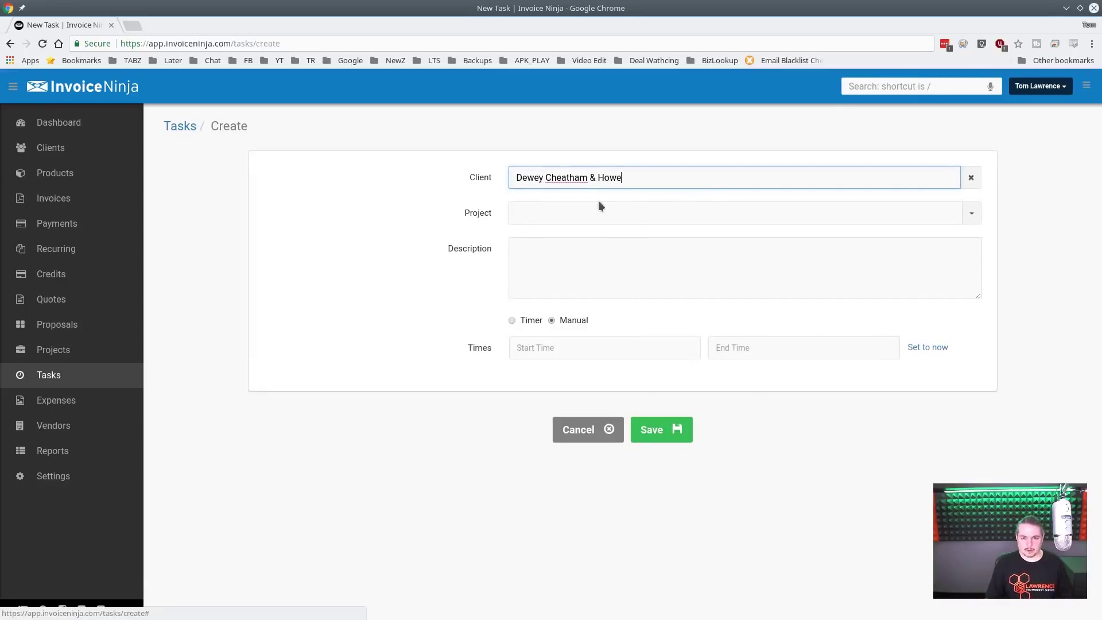
click(574, 273)
text(Fix Printer)
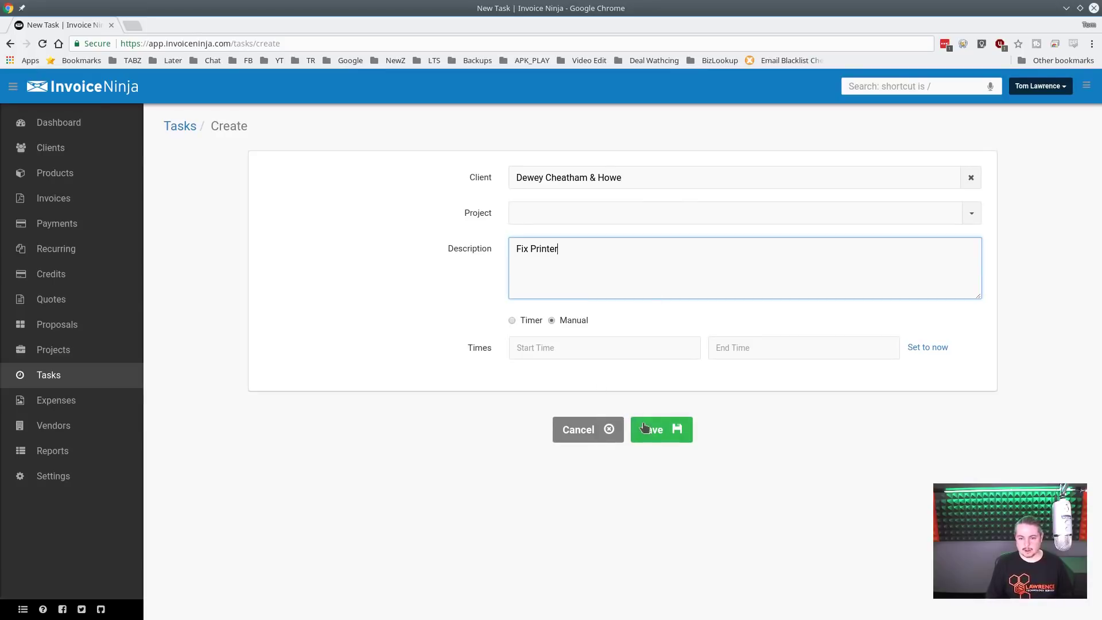
Start the Fix Printer task in Timer mode and return to the task list
click(517, 320)
click(650, 387)
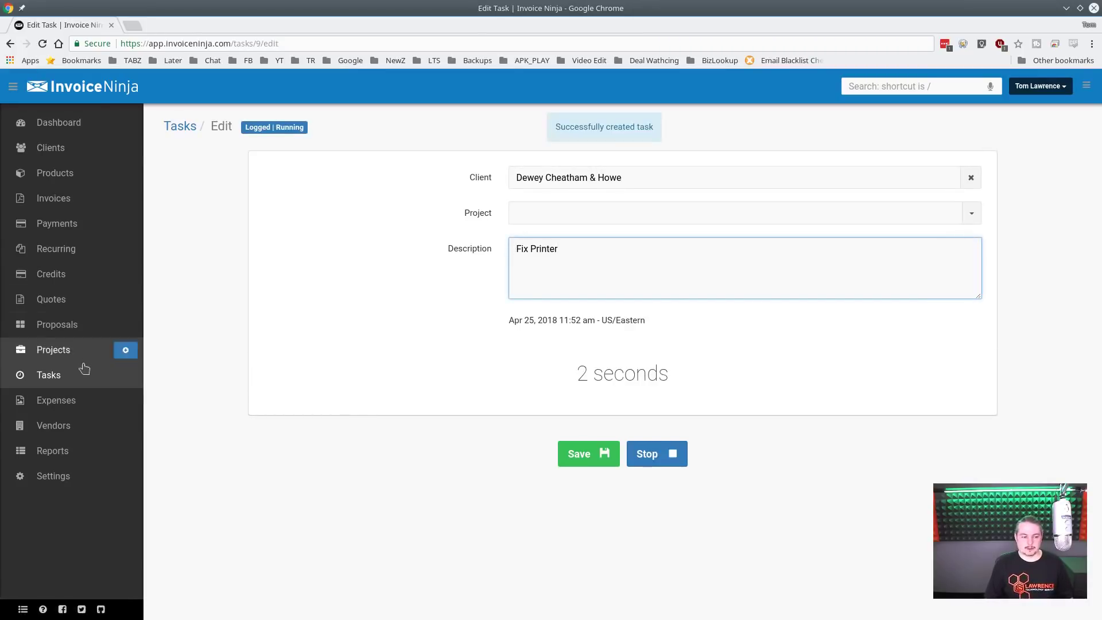
click(68, 374)
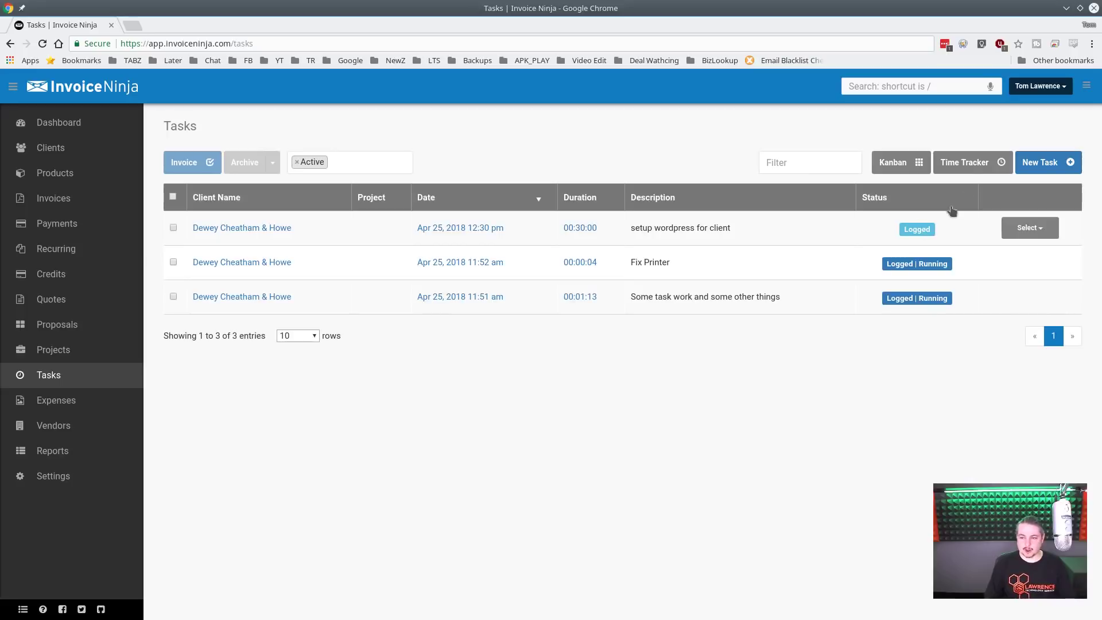
Open the Time Tracker and compare the details, start and end times, and running state of the three tasks
click(969, 166)
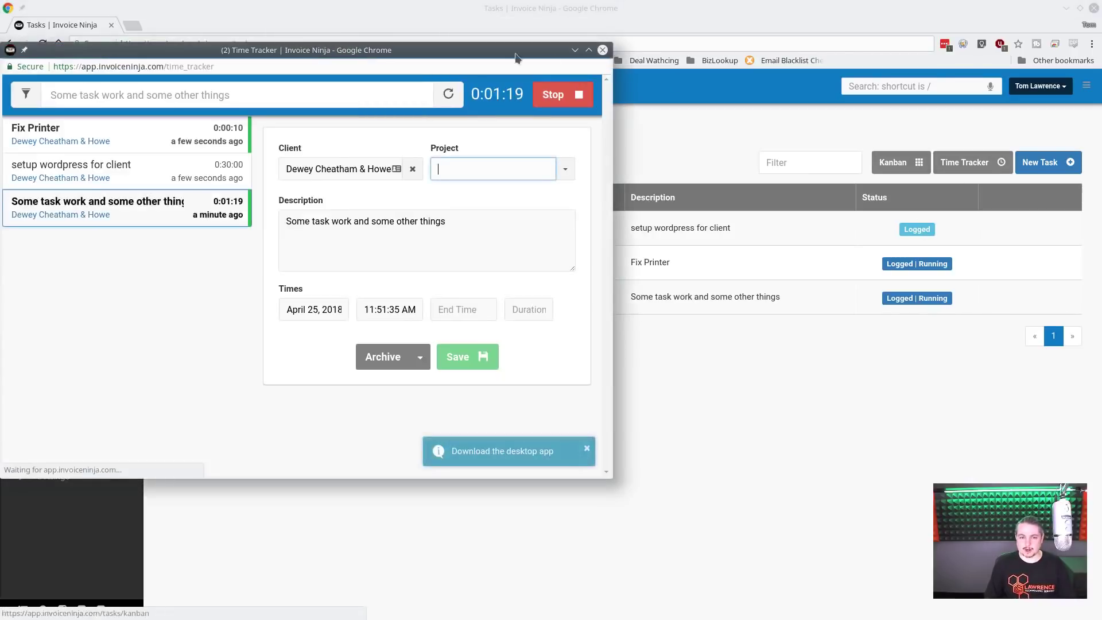
drag(224, 42, 375, 80)
click(315, 205)
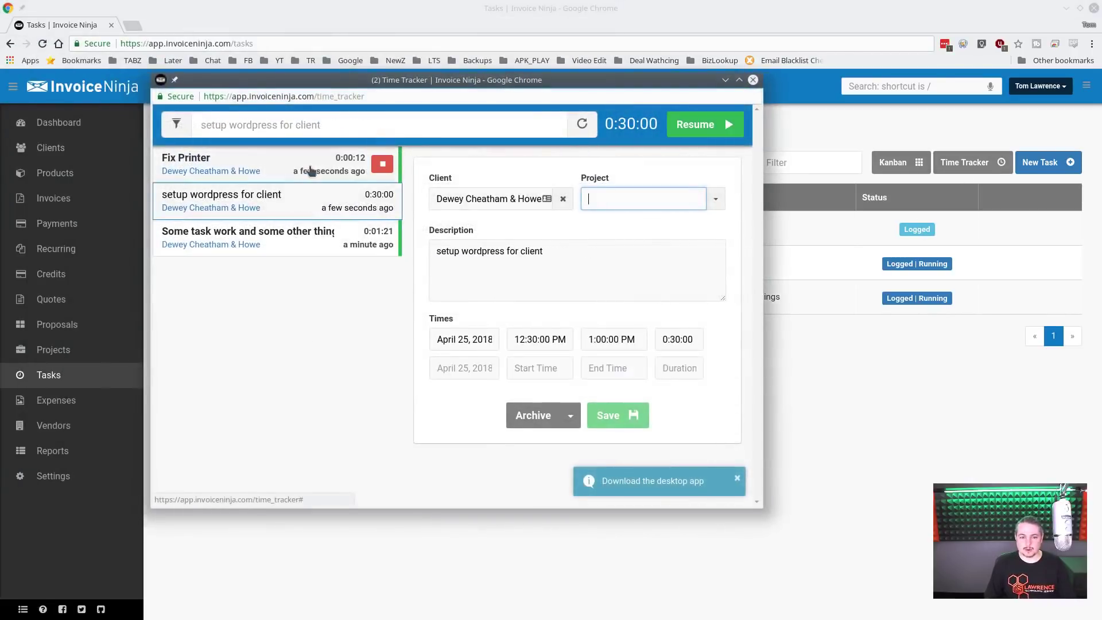
click(313, 169)
click(307, 202)
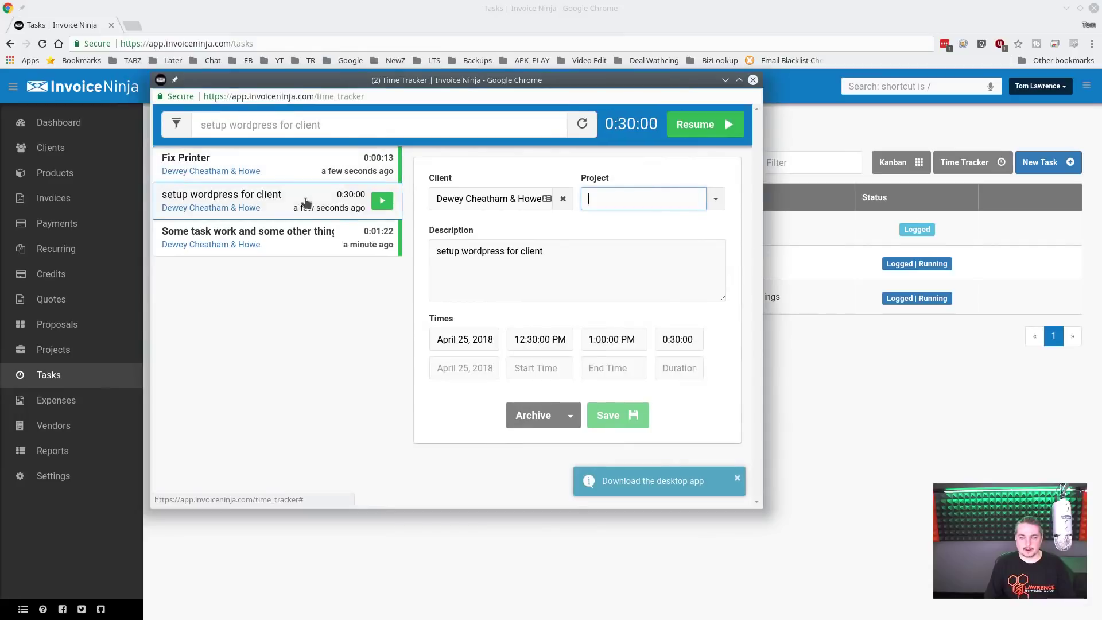
click(295, 239)
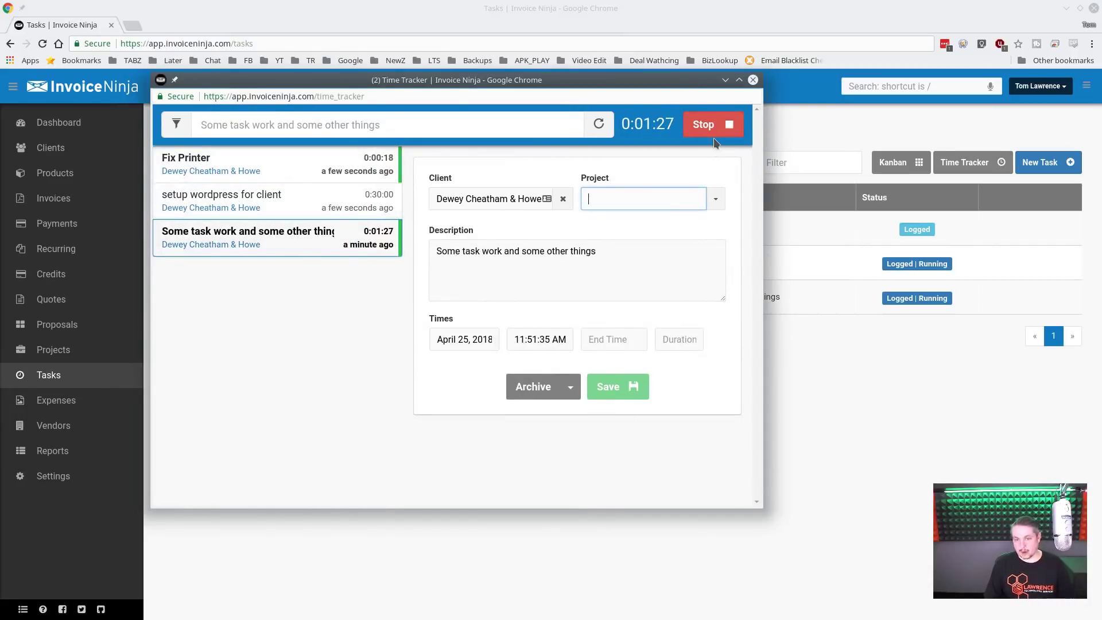
mouse_move(356, 201)
click(315, 204)
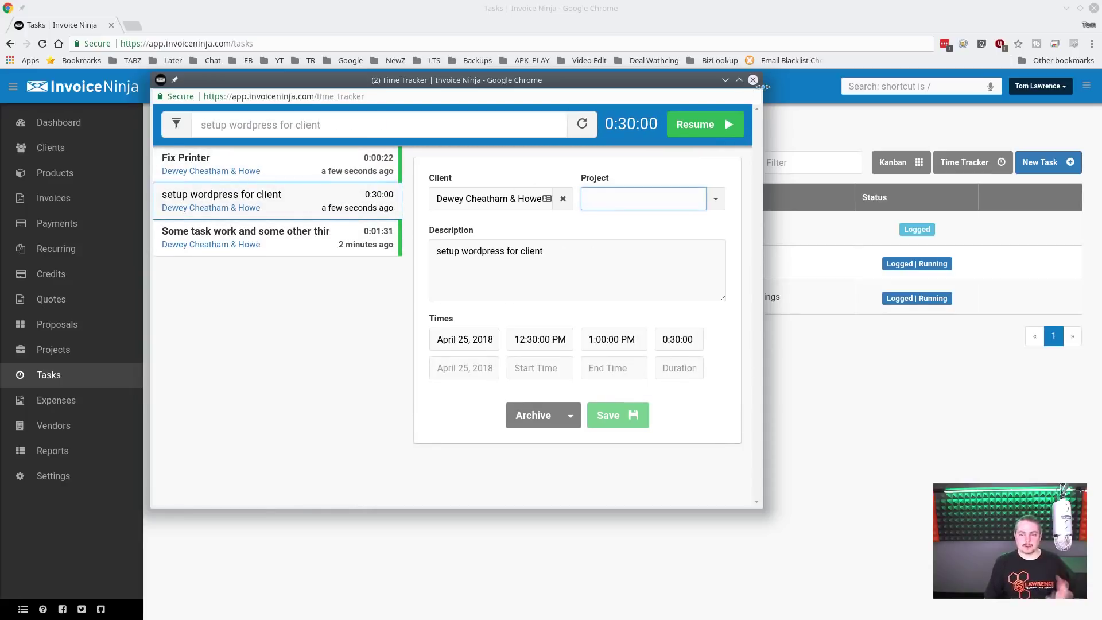
mouse_move(355, 199)
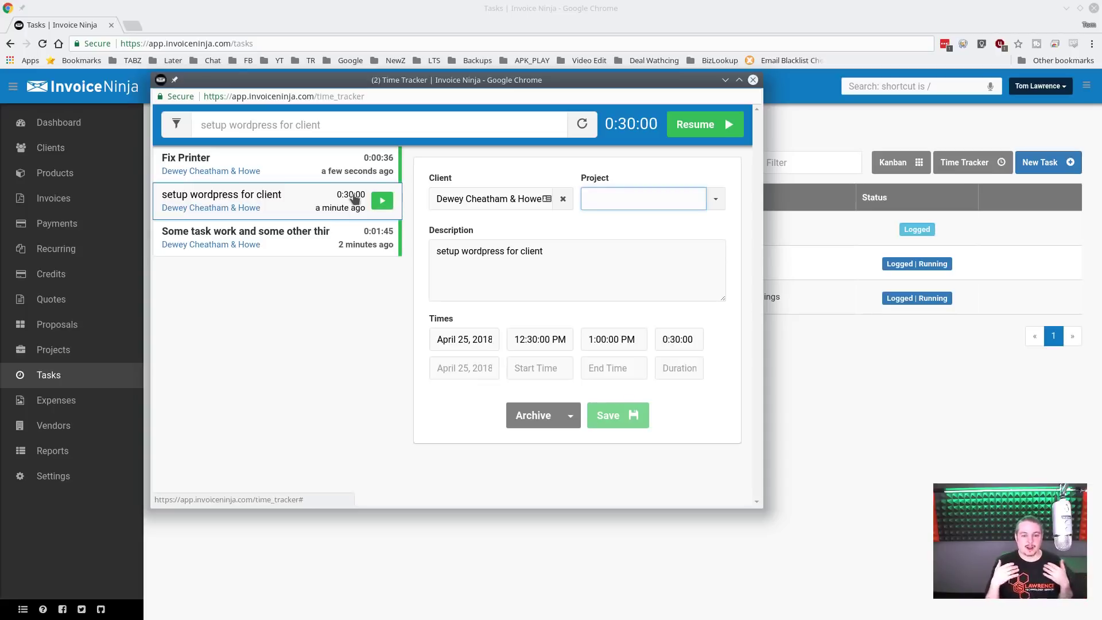
mouse_move(365, 242)
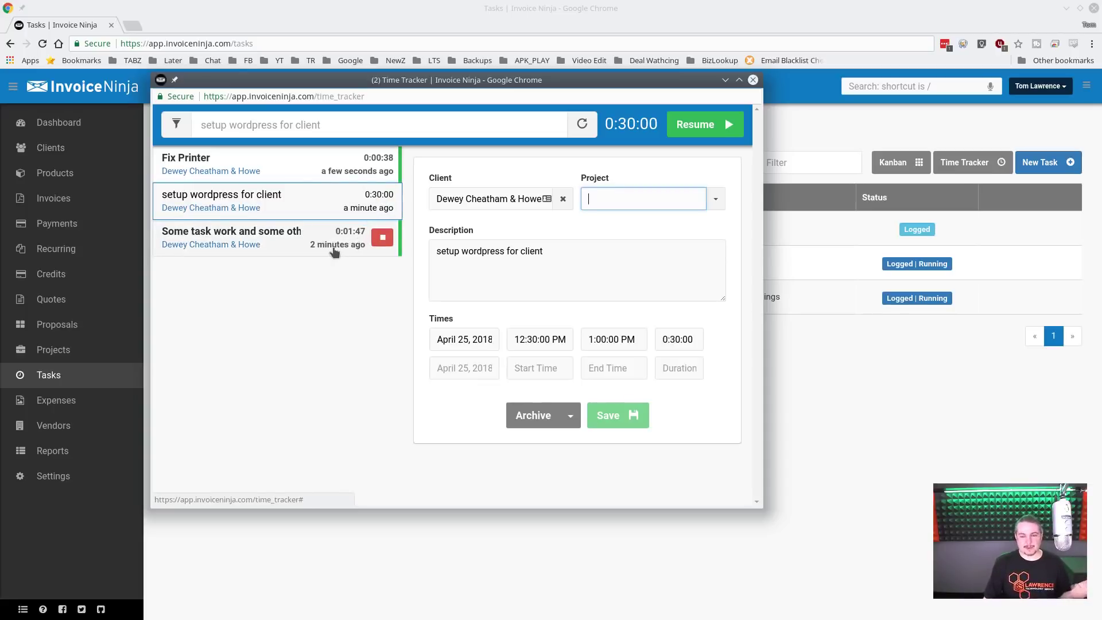
mouse_move(656, 337)
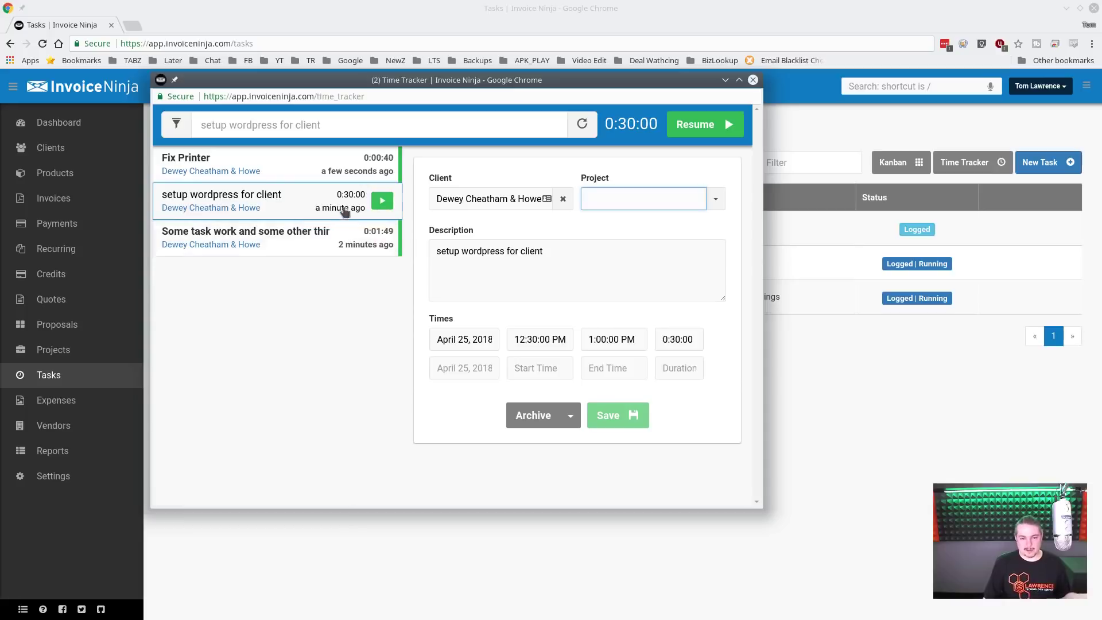
click(326, 171)
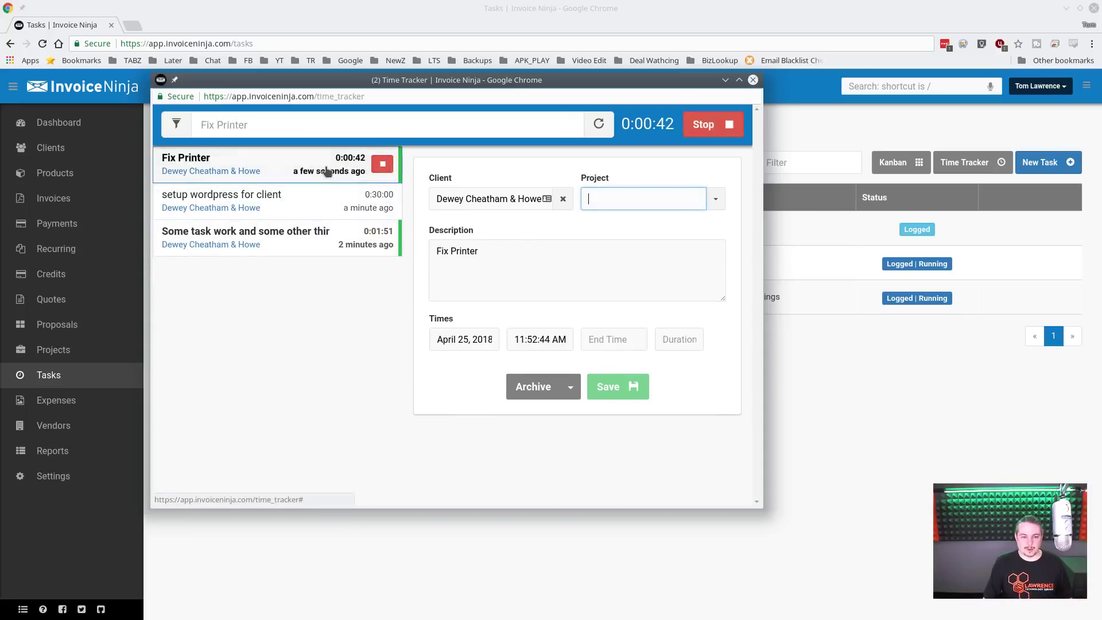
click(329, 200)
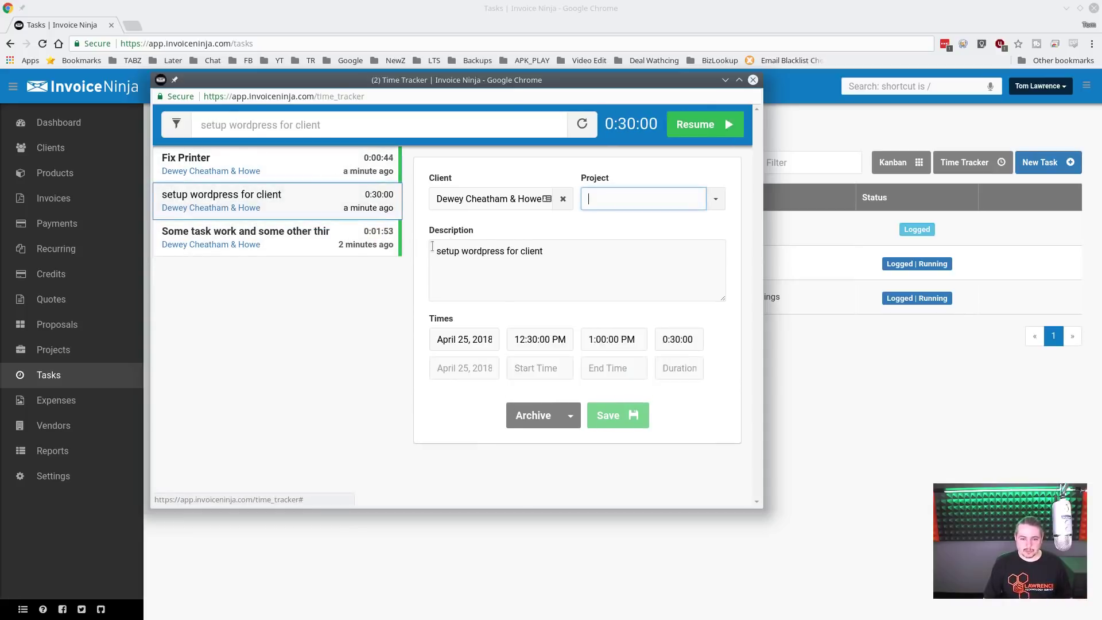
click(315, 249)
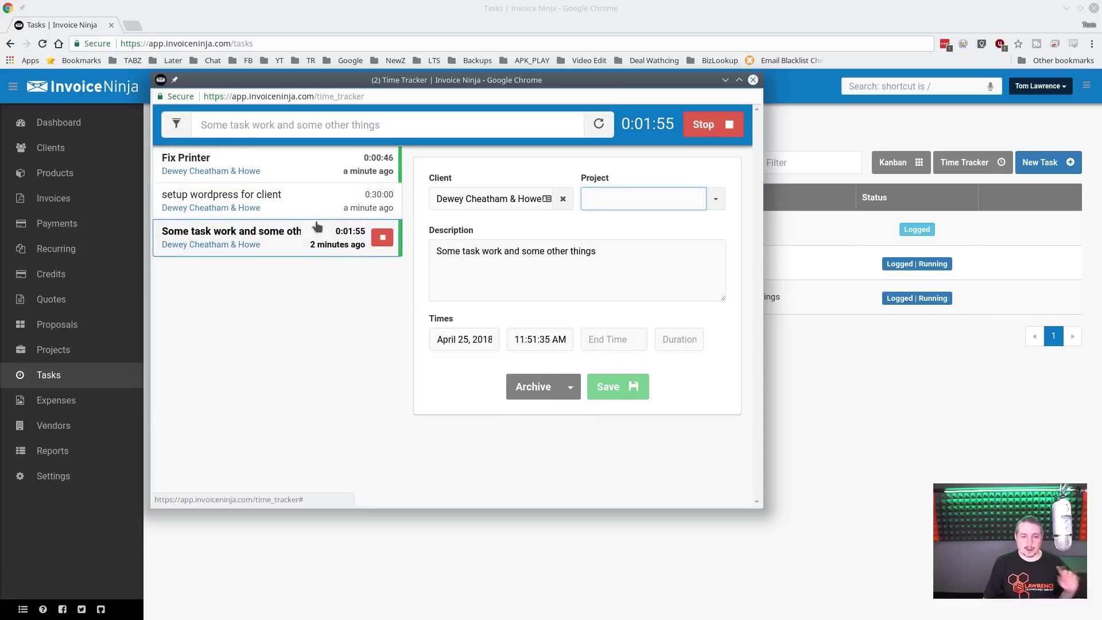
Resume the timer of the "setup wordpress for client" task in the Time Tracker
click(362, 212)
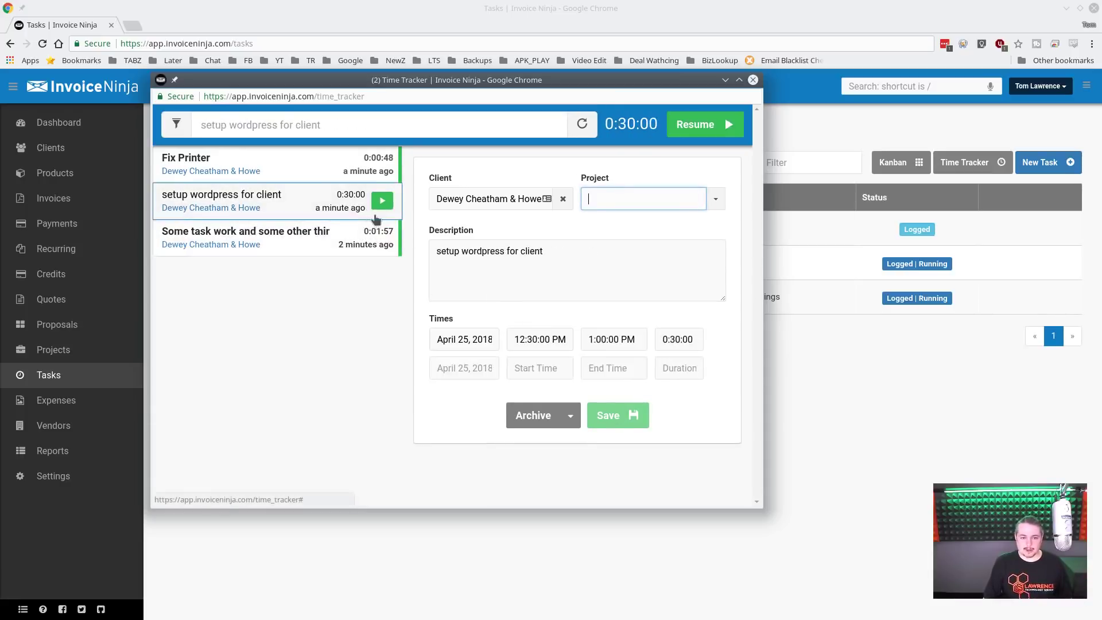
click(381, 201)
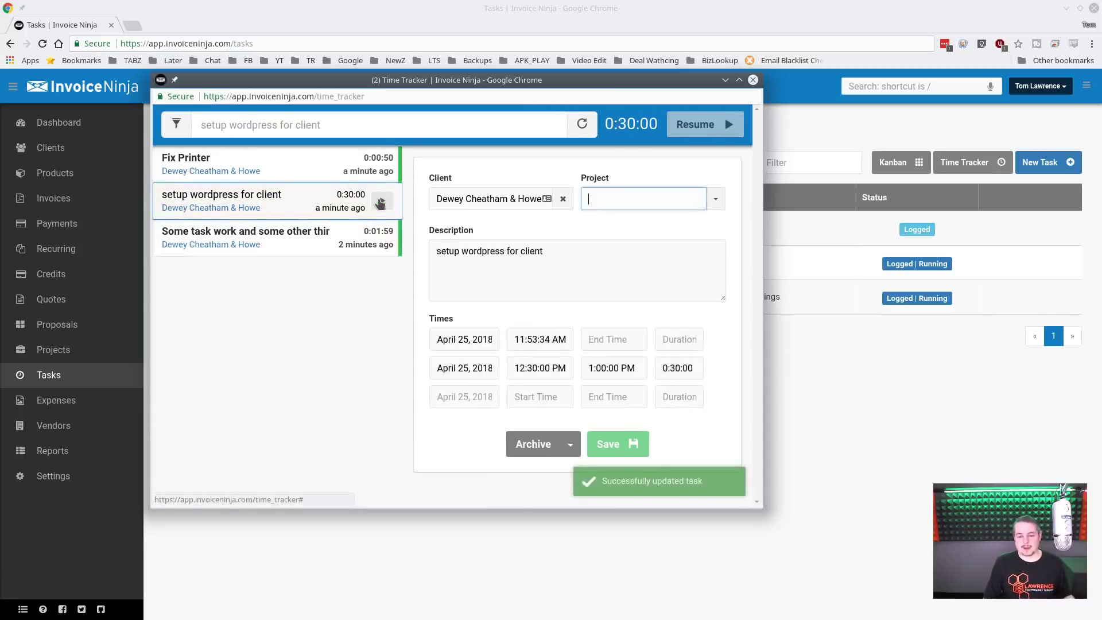
mouse_move(397, 238)
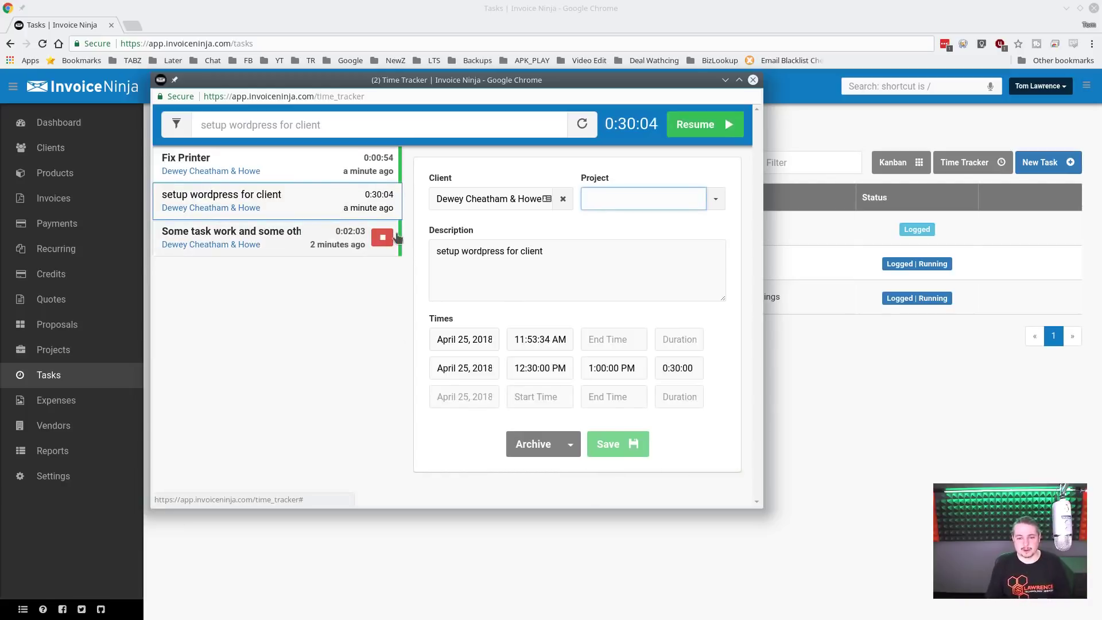
Try to resume the "setup wordpress for client" task a second time and discard the unsaved time entry changes
mouse_move(381, 220)
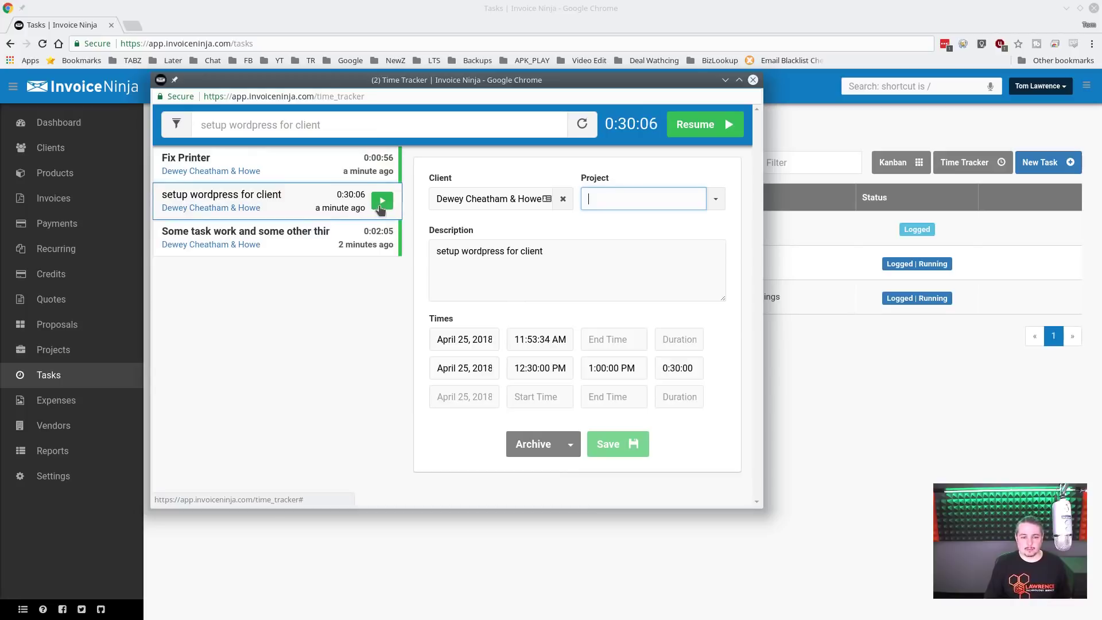
click(381, 200)
click(454, 352)
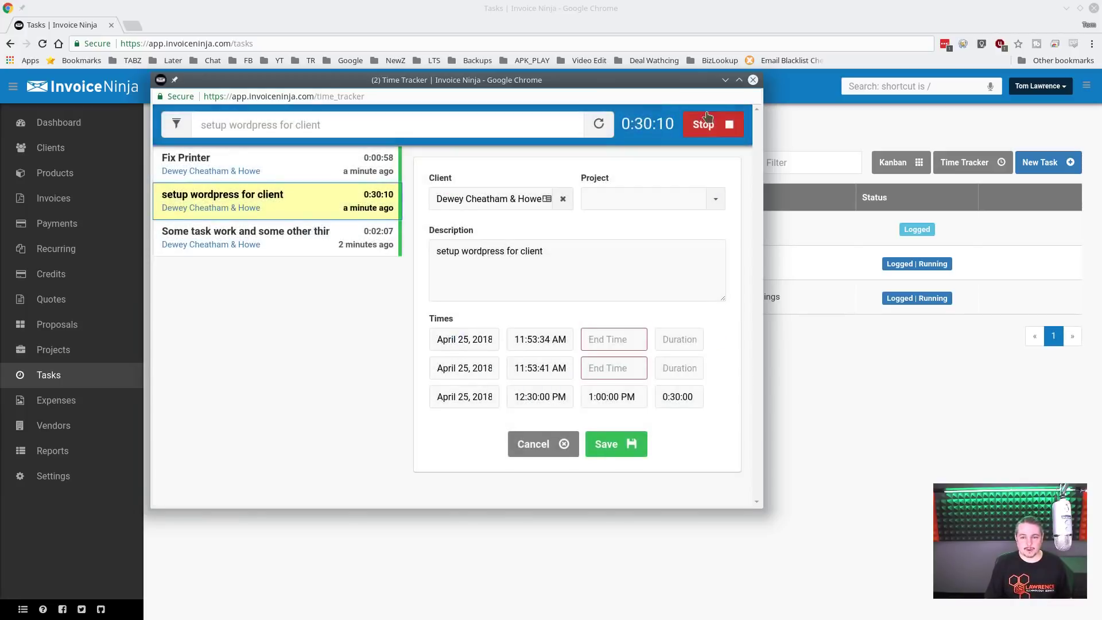
click(539, 445)
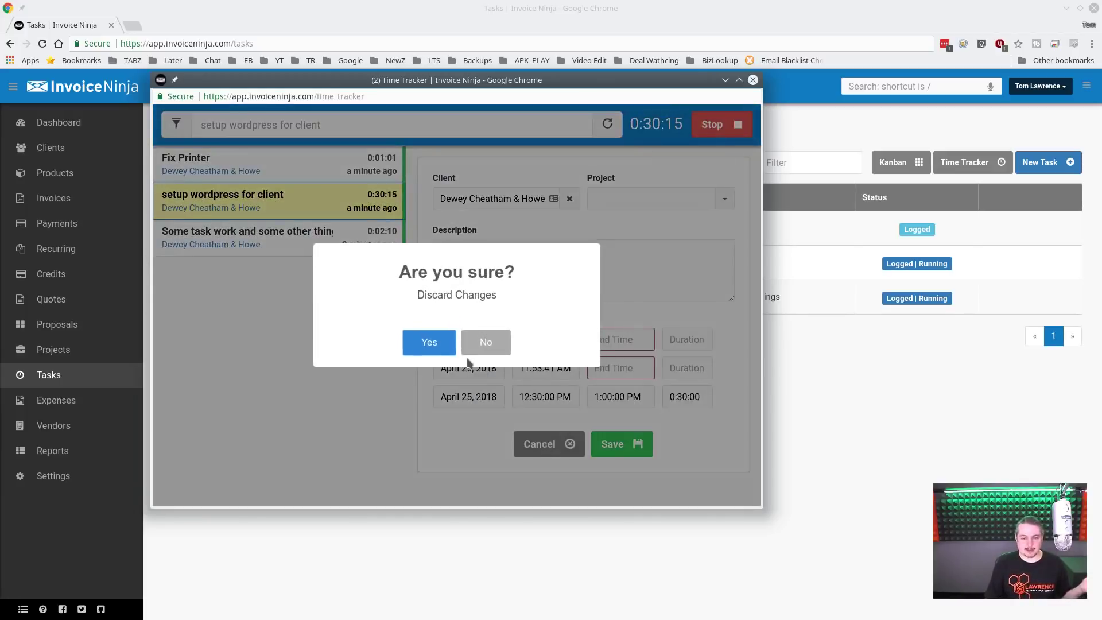
click(454, 352)
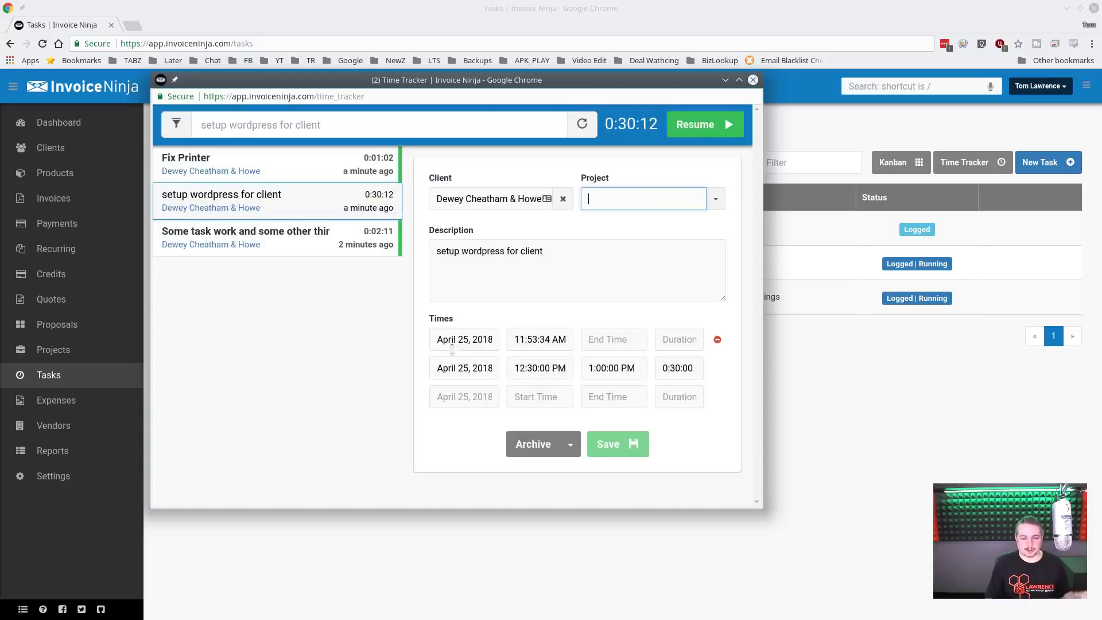
Close the Time Tracker and stop the running "setup wordpress for client" task from its dashboard shortcut
click(753, 80)
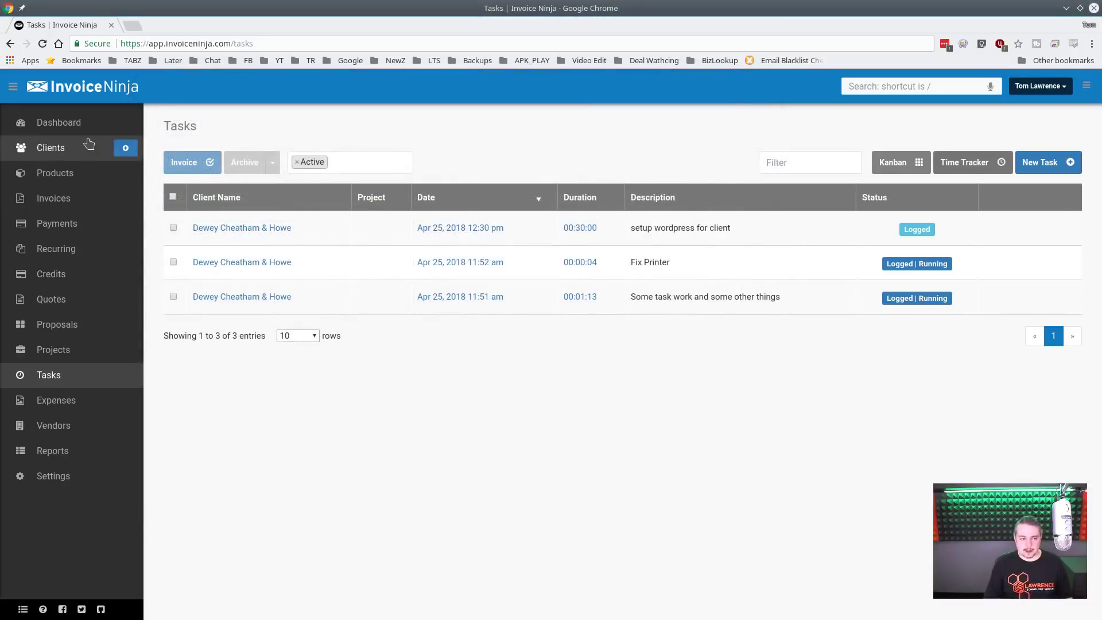
click(78, 122)
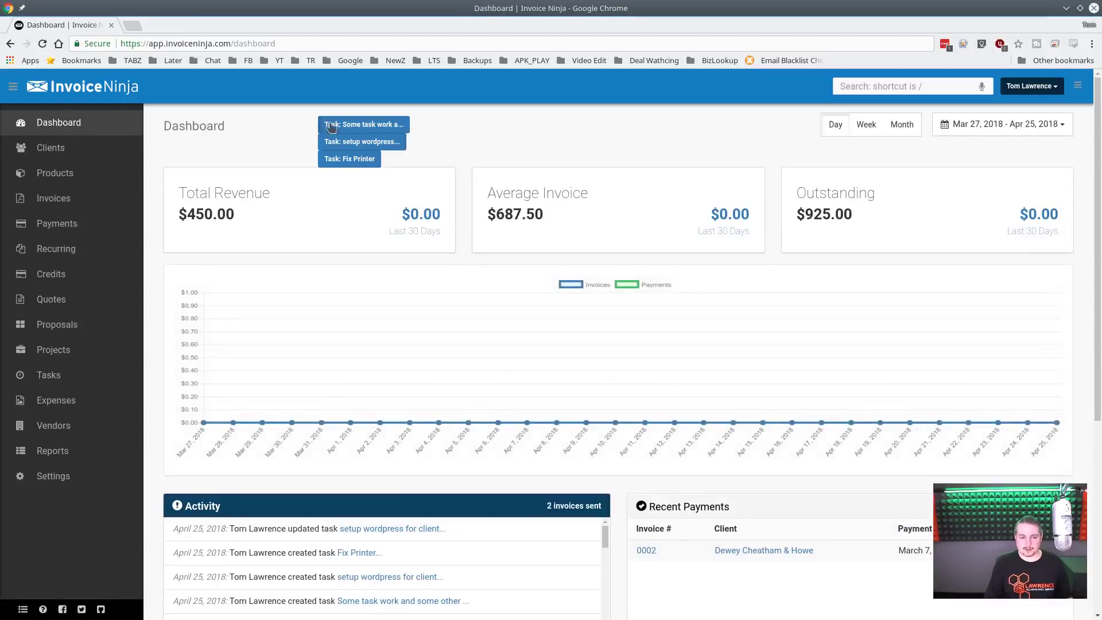
click(379, 146)
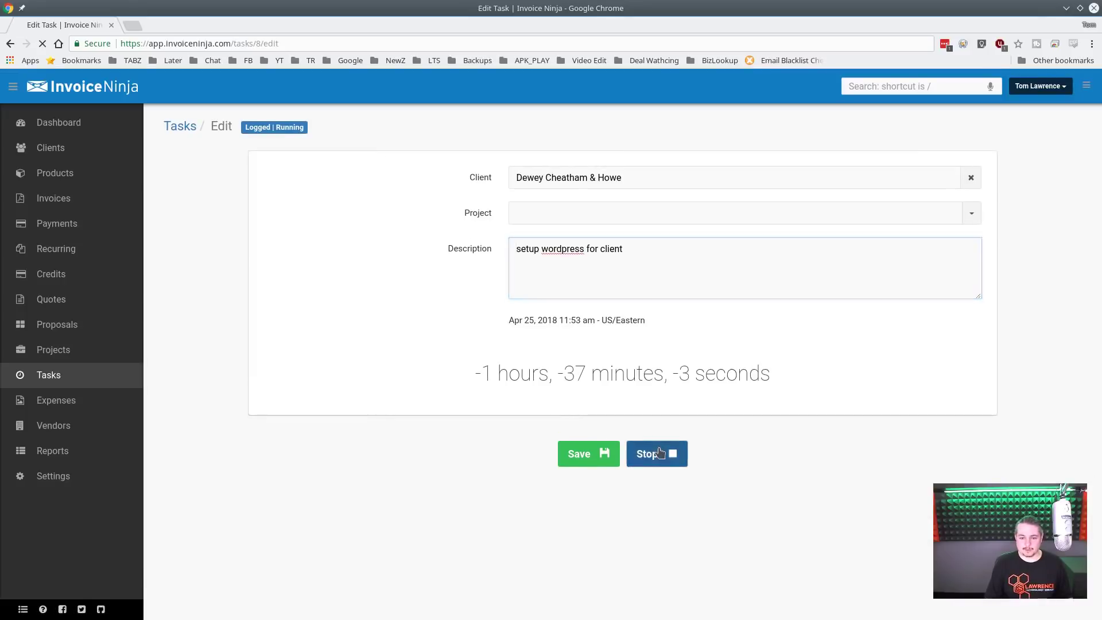
click(660, 453)
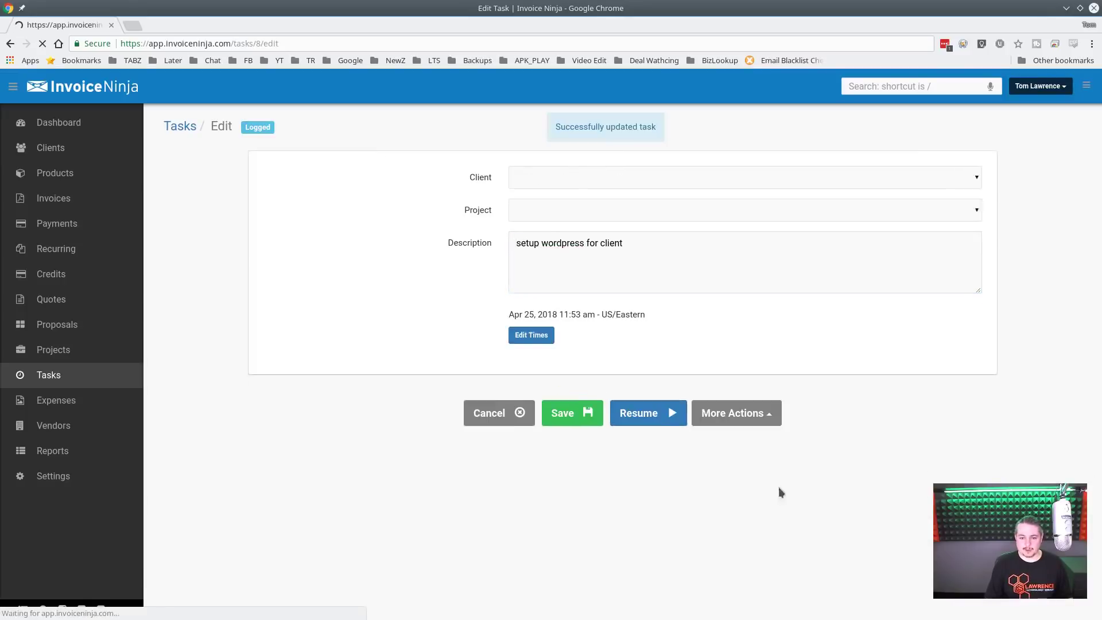
Delete the second time entry of the "setup wordpress for client" task, set the remaining entry's end to 1:00:00 pm and save
click(546, 347)
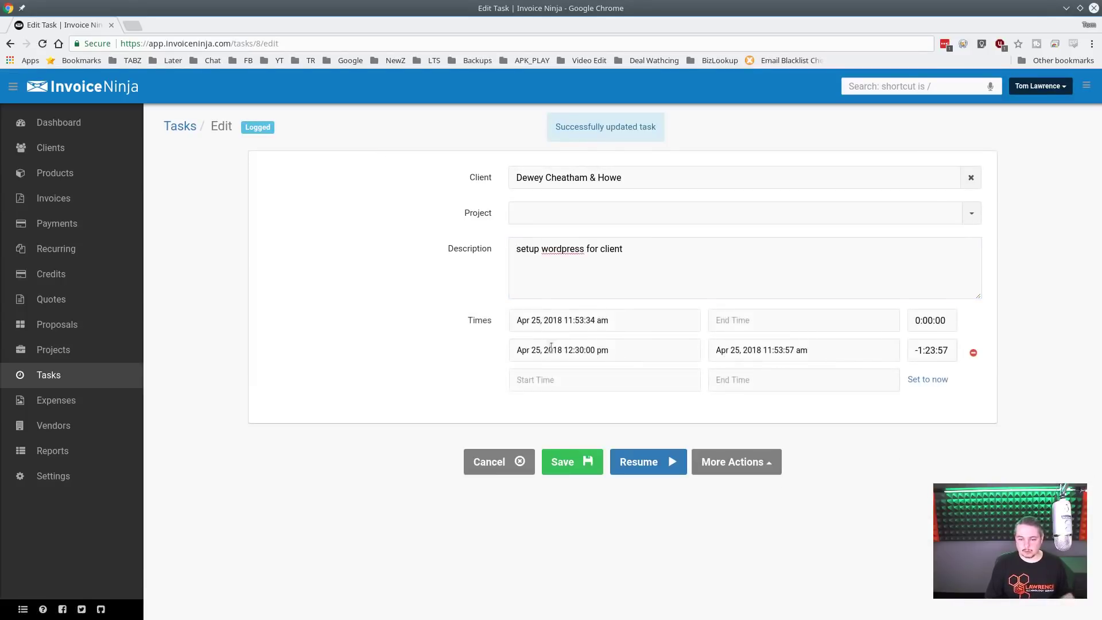
click(973, 352)
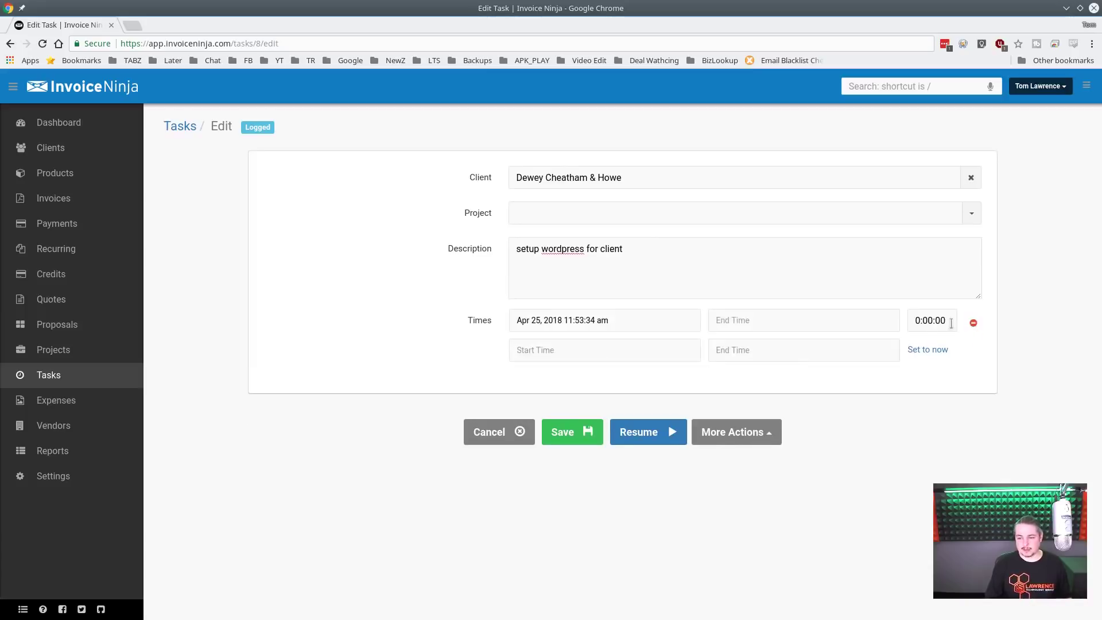
click(783, 329)
click(860, 419)
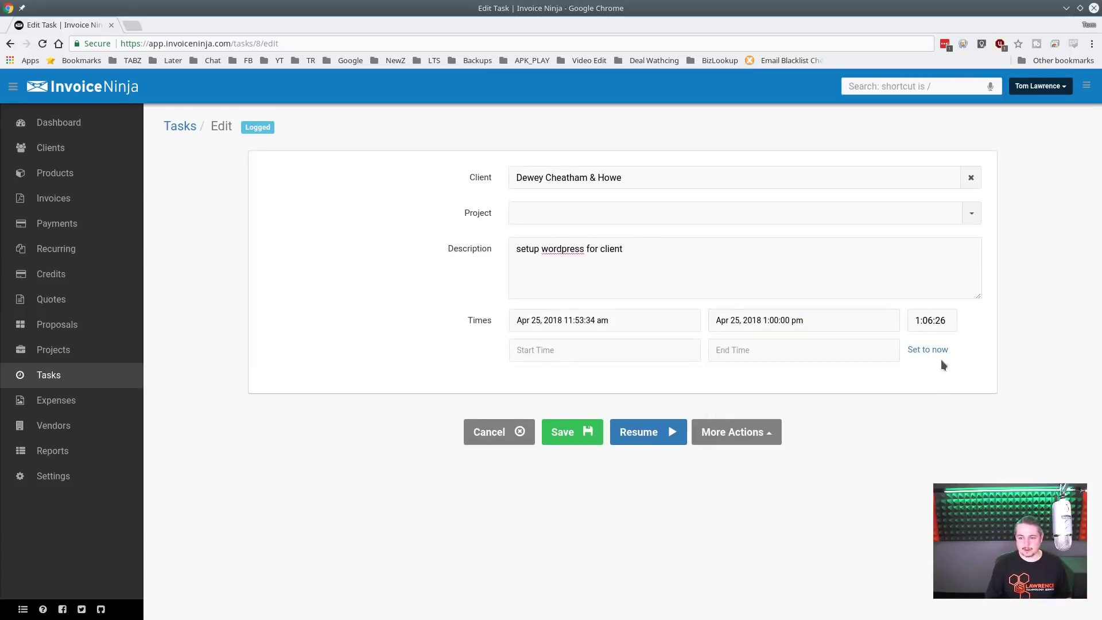
click(590, 434)
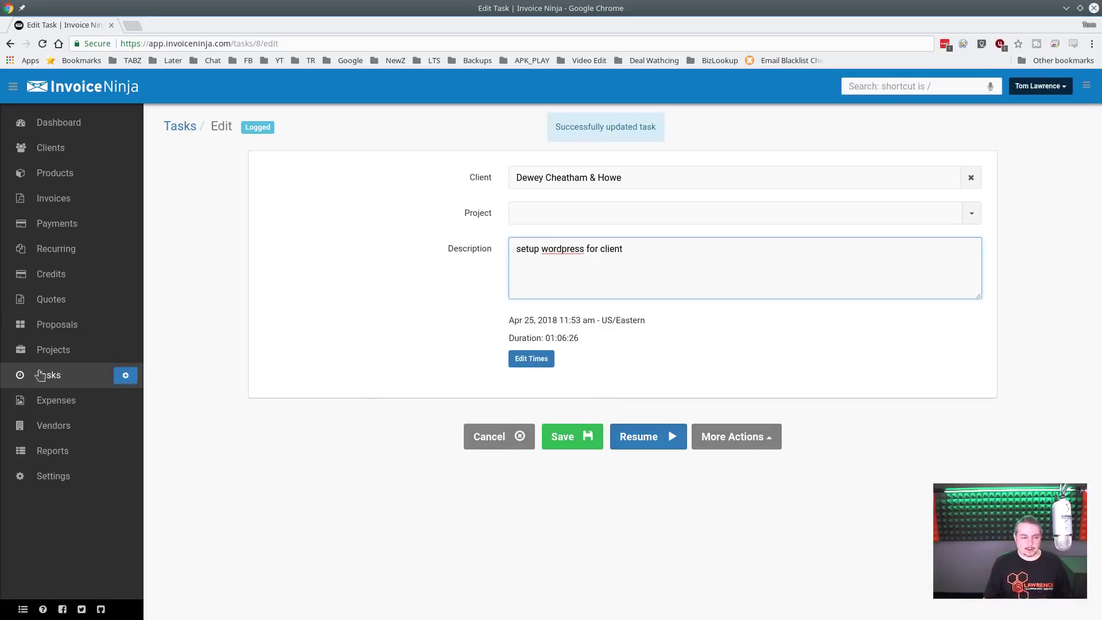
Stop the running Fix Printer and "Some task work and some other things" timers in the Time Tracker and close it
click(40, 375)
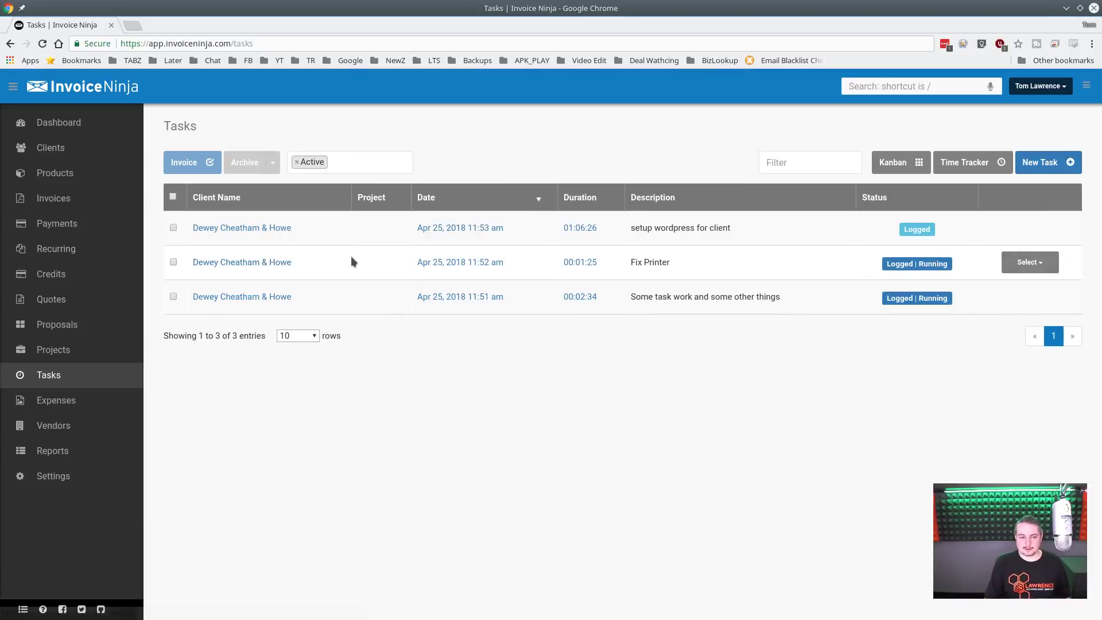
click(953, 170)
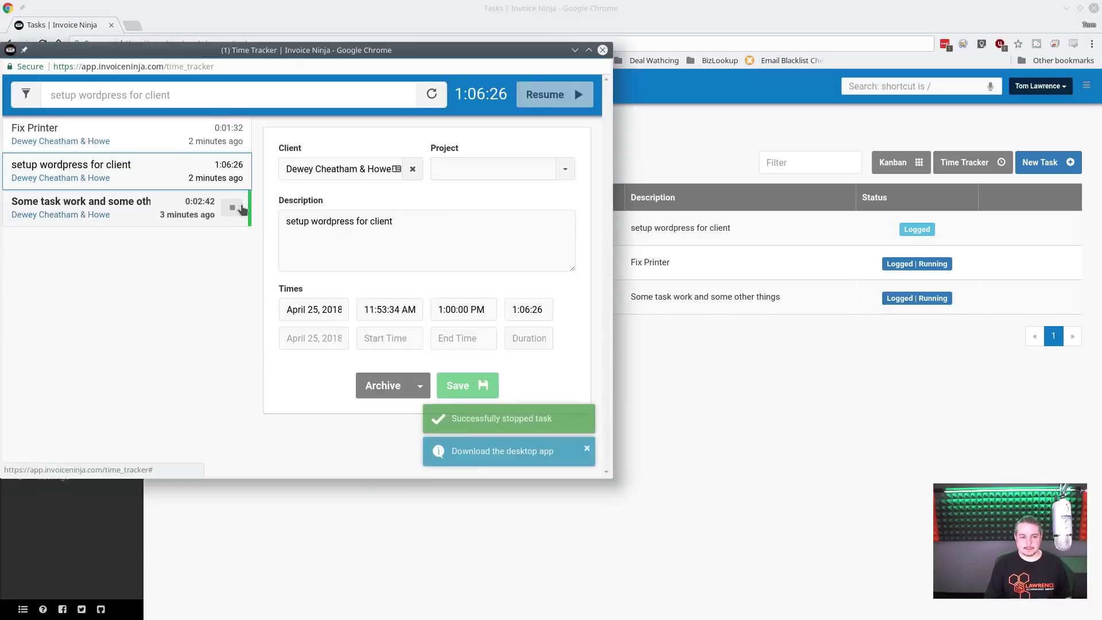
click(236, 208)
click(225, 208)
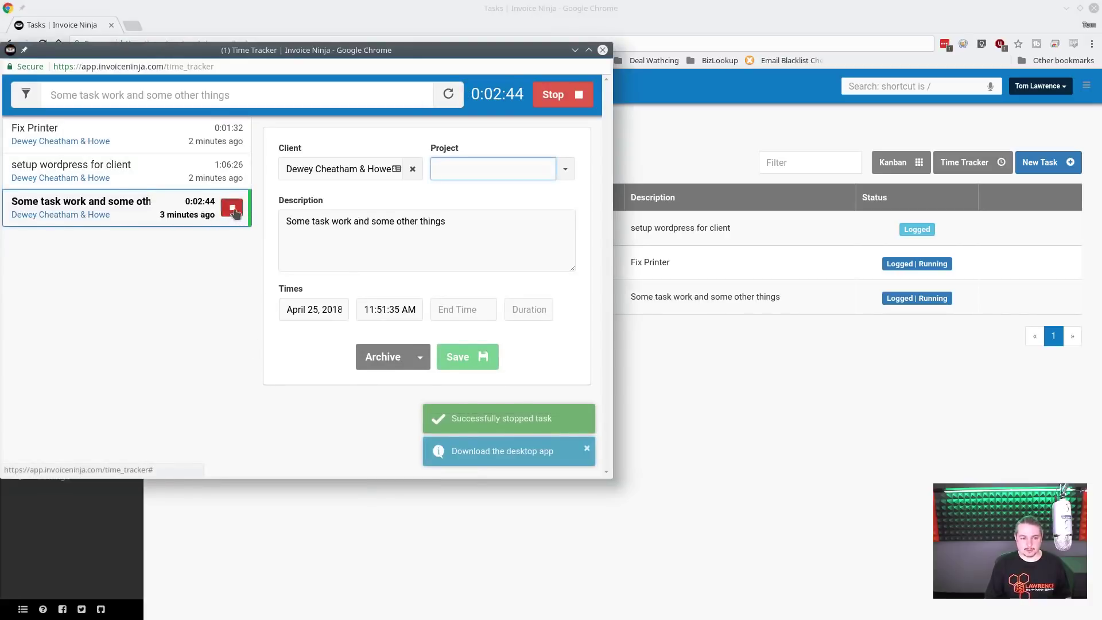
click(602, 50)
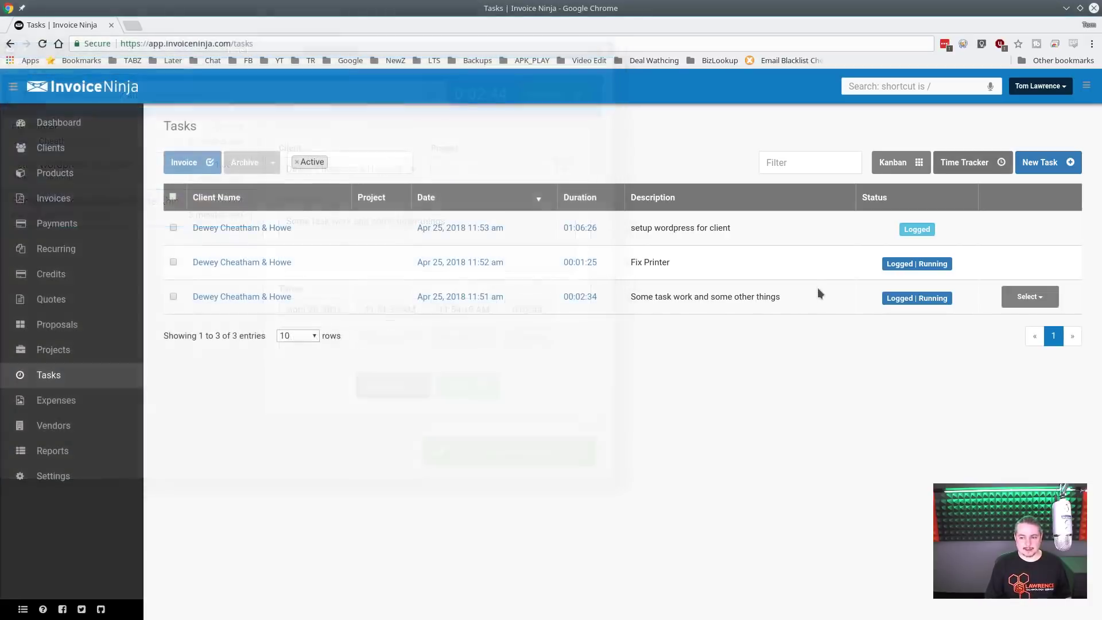
Check the logged times of the stopped tasks in the Time Tracker, and reload the task list
click(943, 169)
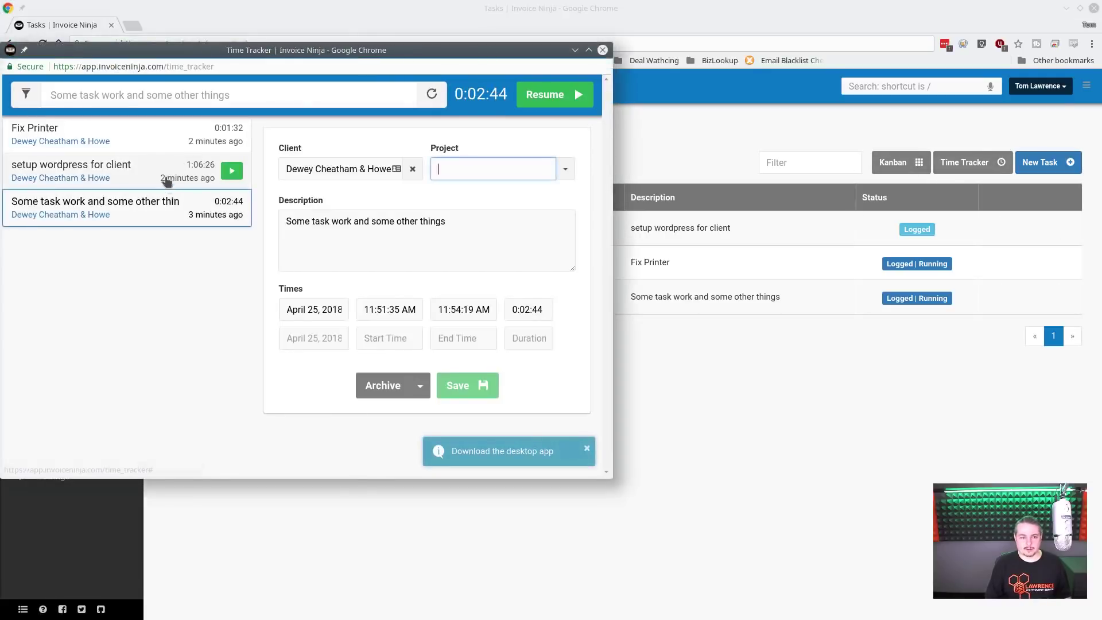
click(119, 176)
click(116, 143)
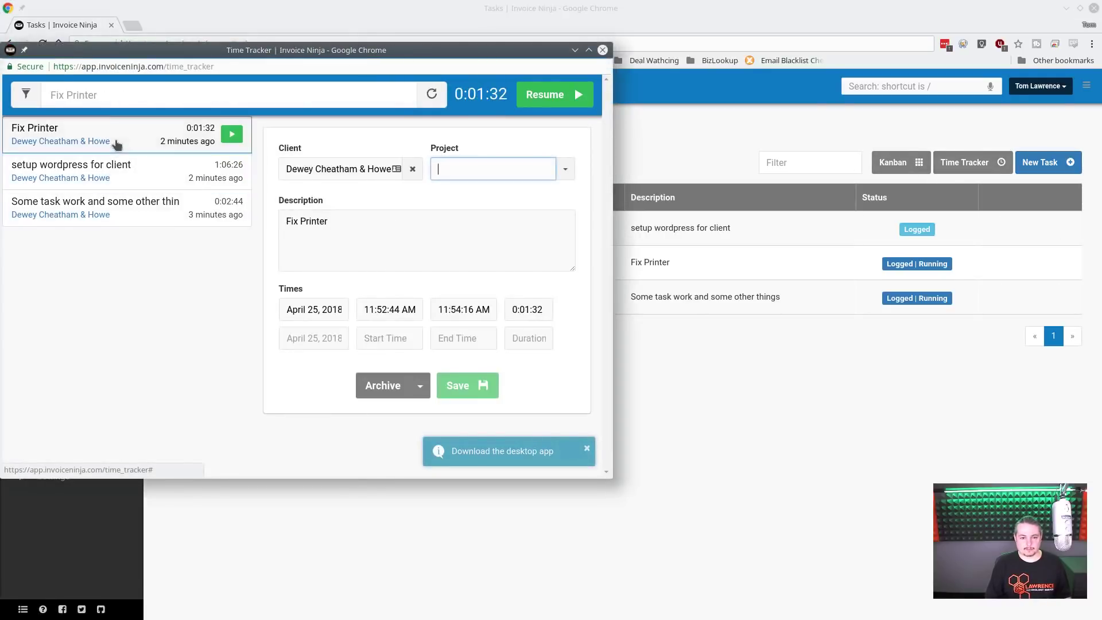
click(115, 179)
click(114, 182)
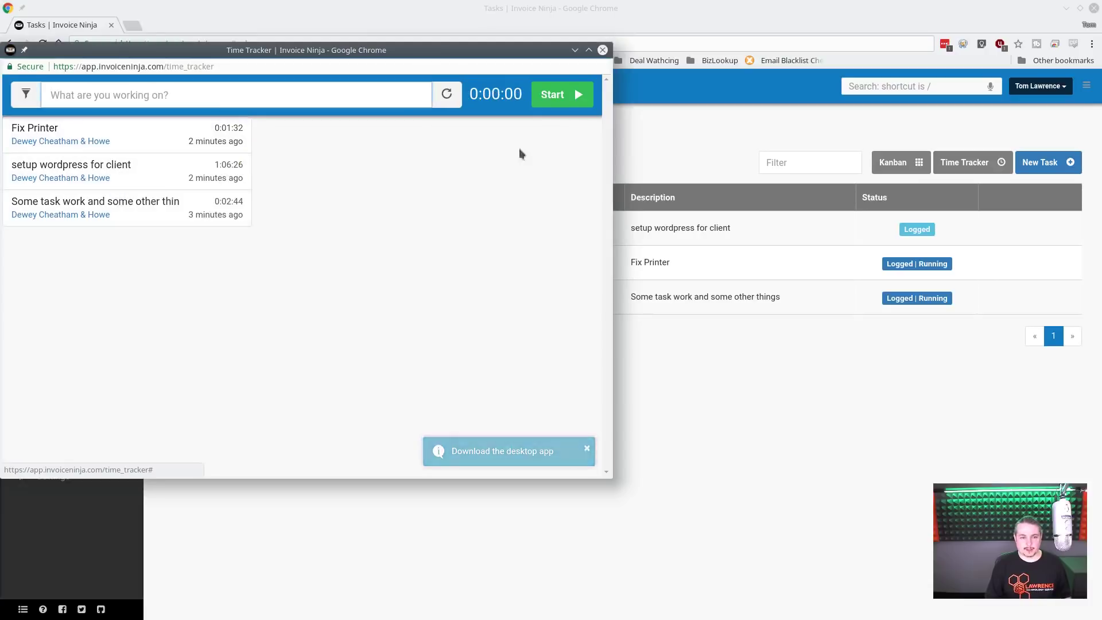
click(603, 50)
click(51, 374)
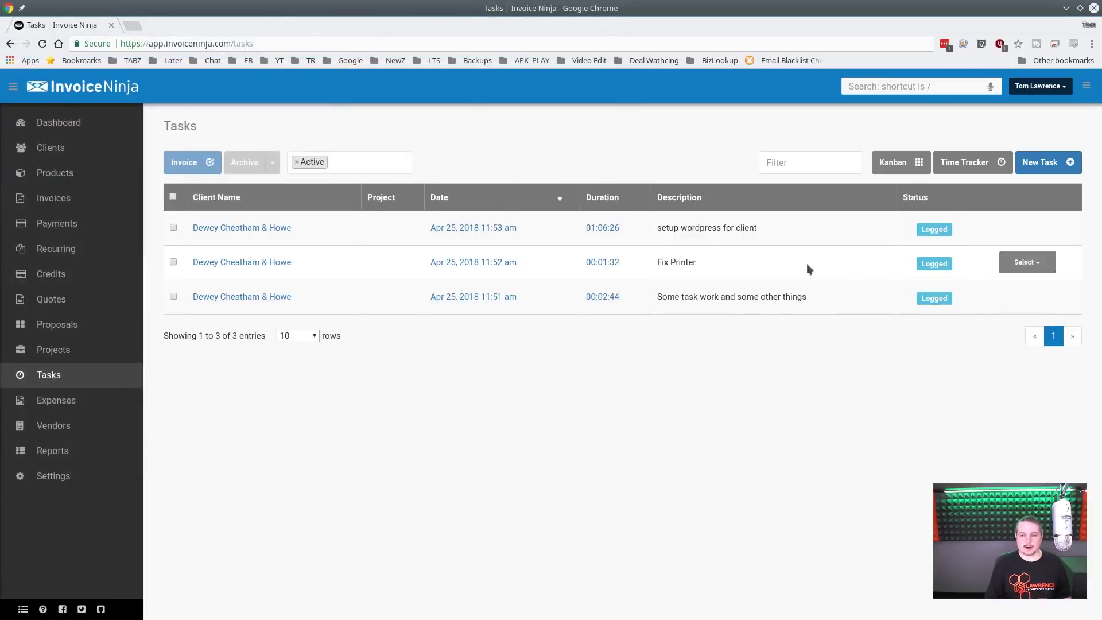
Rename the Backlog column on the Kanban board as Created
click(907, 166)
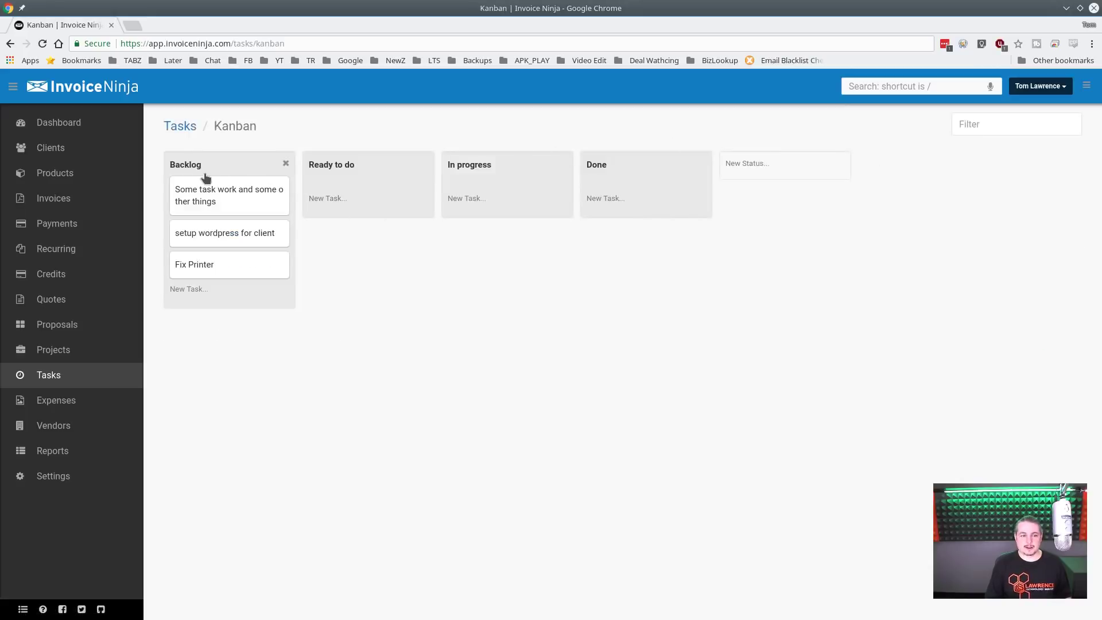
click(210, 166)
text(Crea)
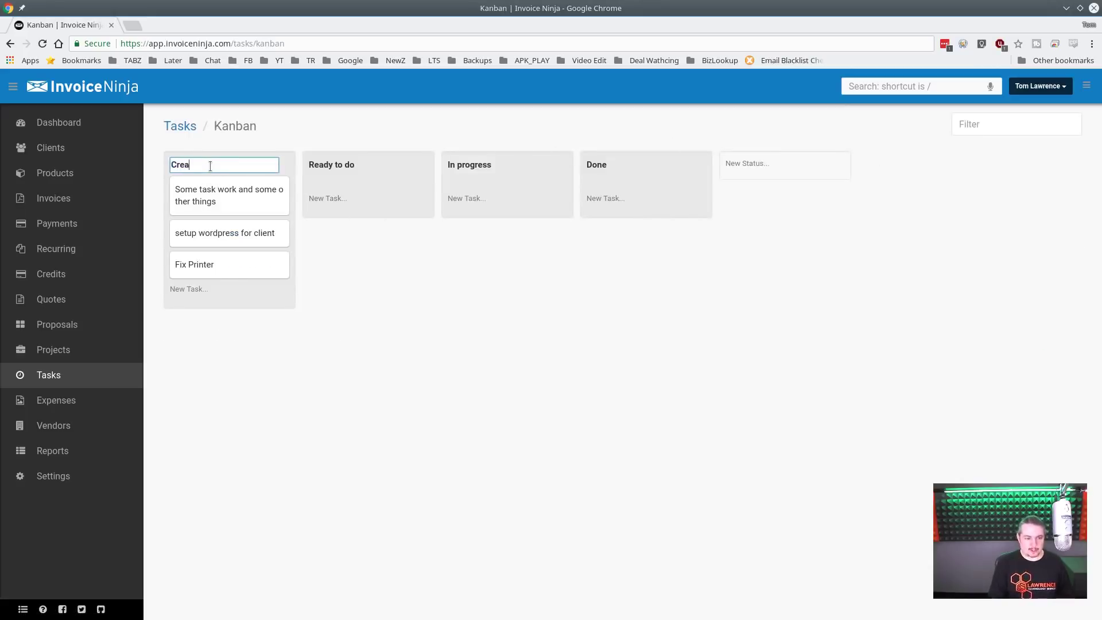
text(ted)
key(Return)
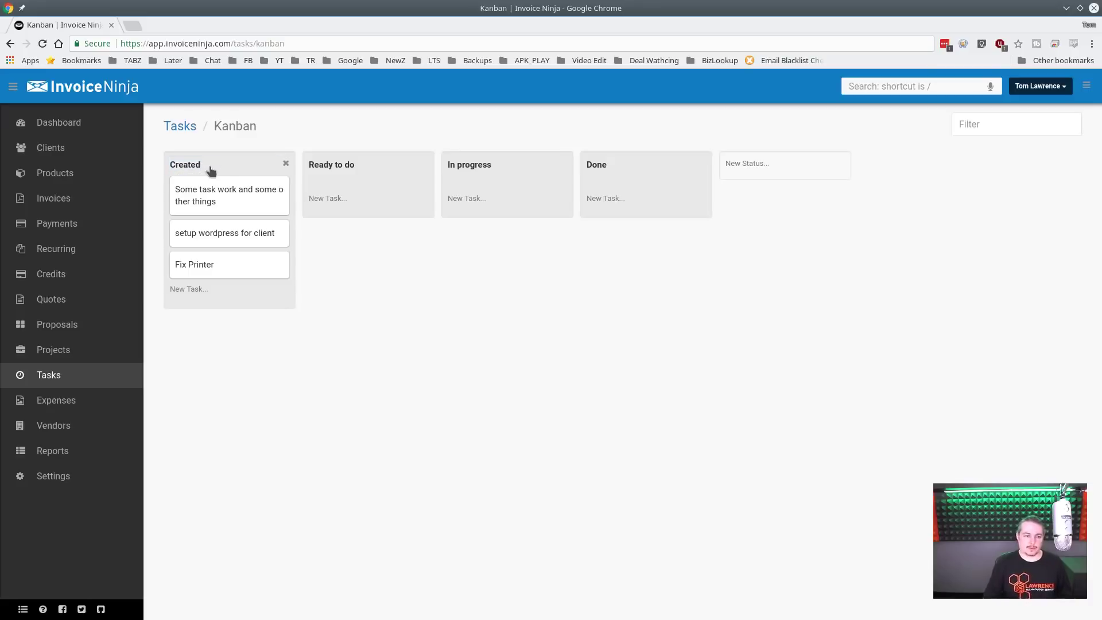
Move "Some task work and some other things" to Ready to do and Fix Printer to In progress, and return to the task list
drag(214, 190, 362, 191)
drag(256, 226, 463, 202)
drag(392, 231, 498, 190)
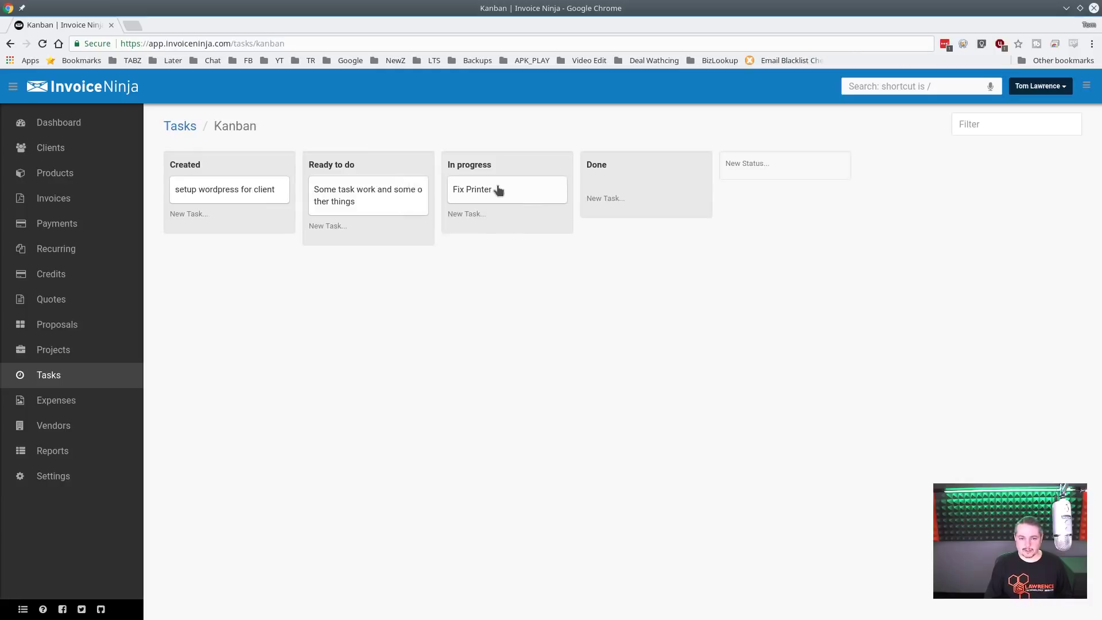
click(46, 375)
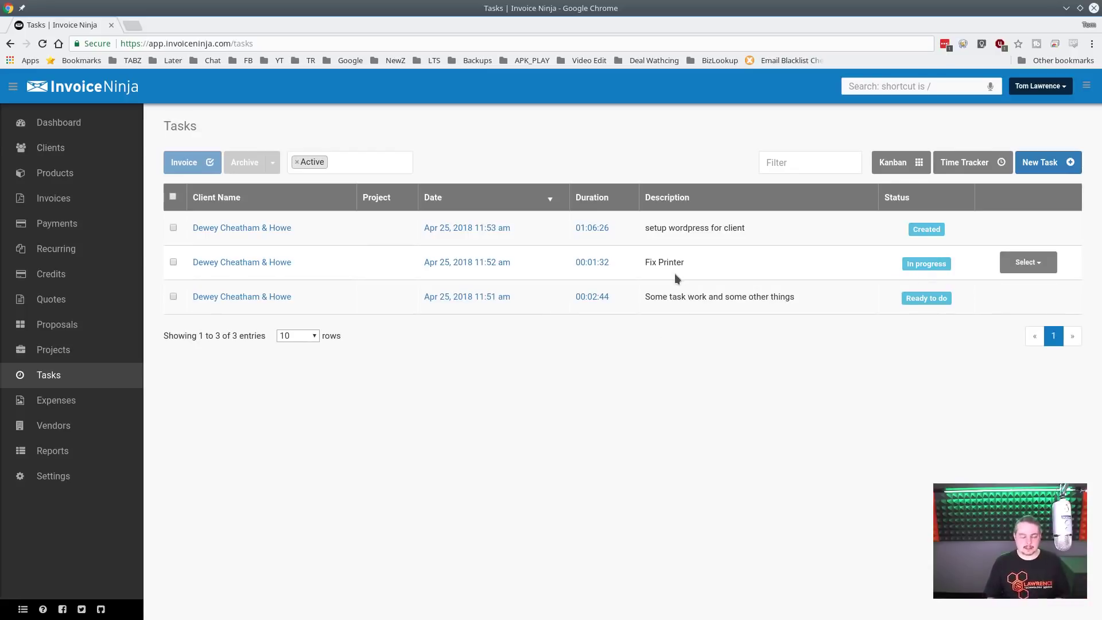
Try renaming the Done column as Completed on the Kanban board, discard that change and open a blank new status
click(896, 162)
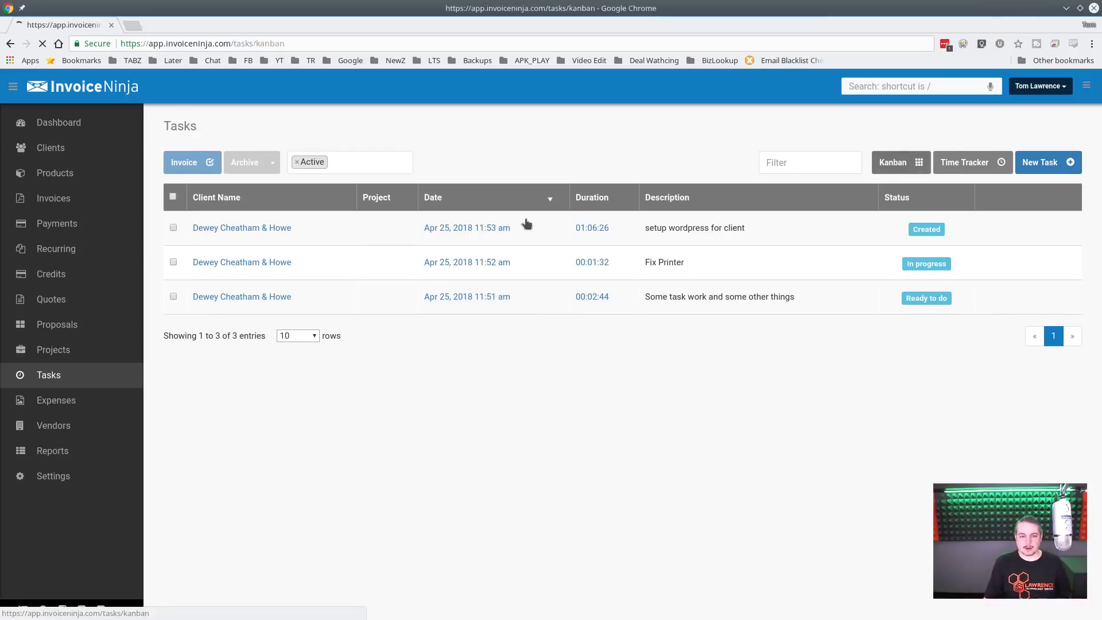
click(395, 162)
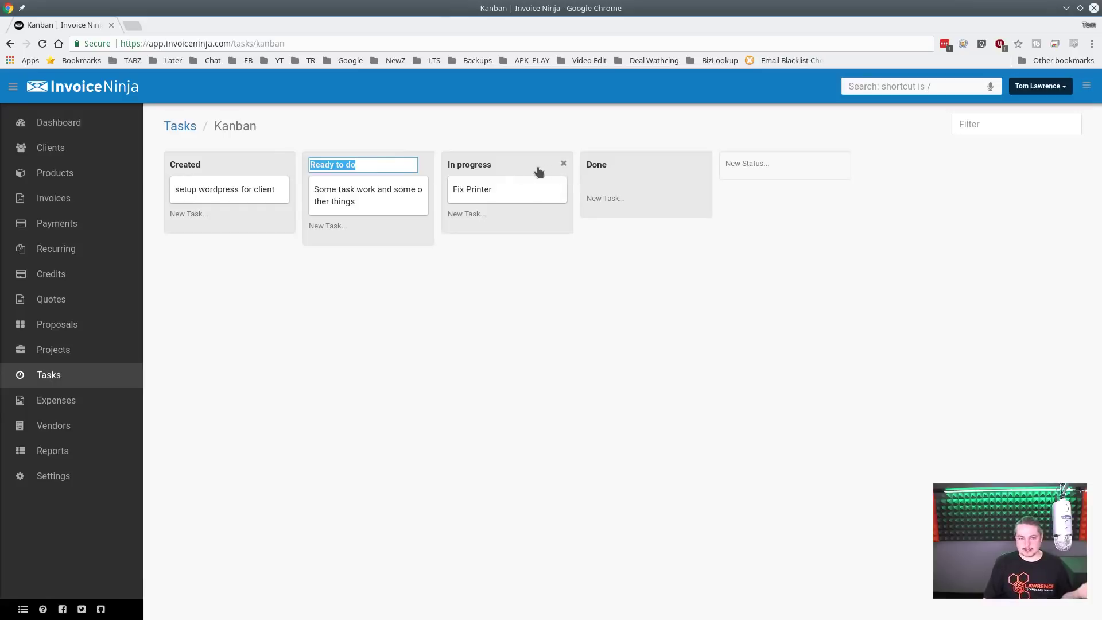
click(520, 167)
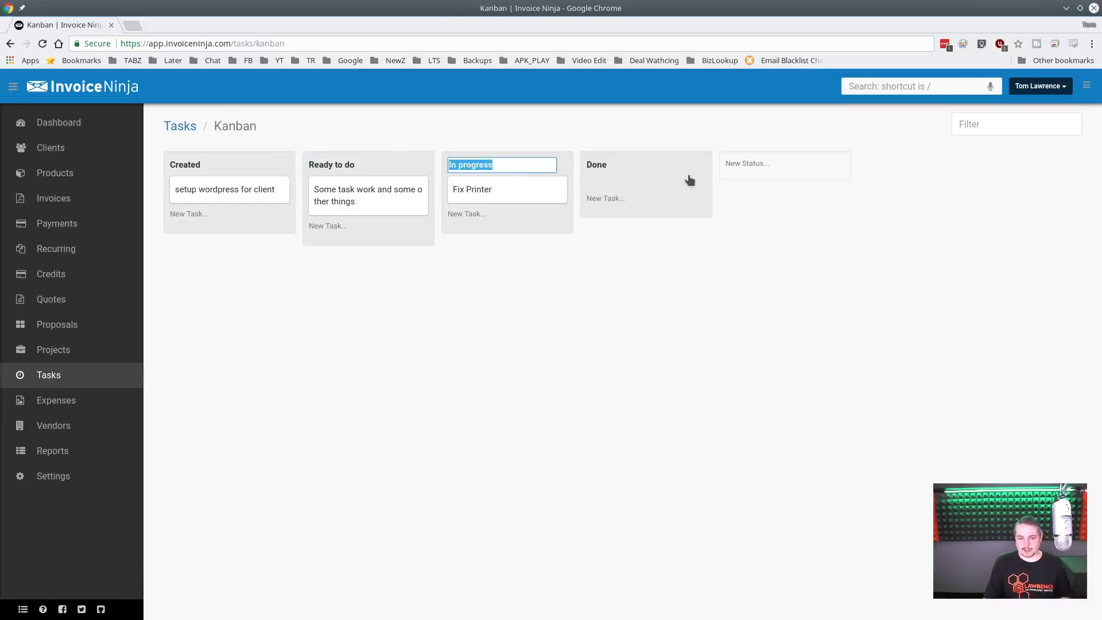
click(619, 161)
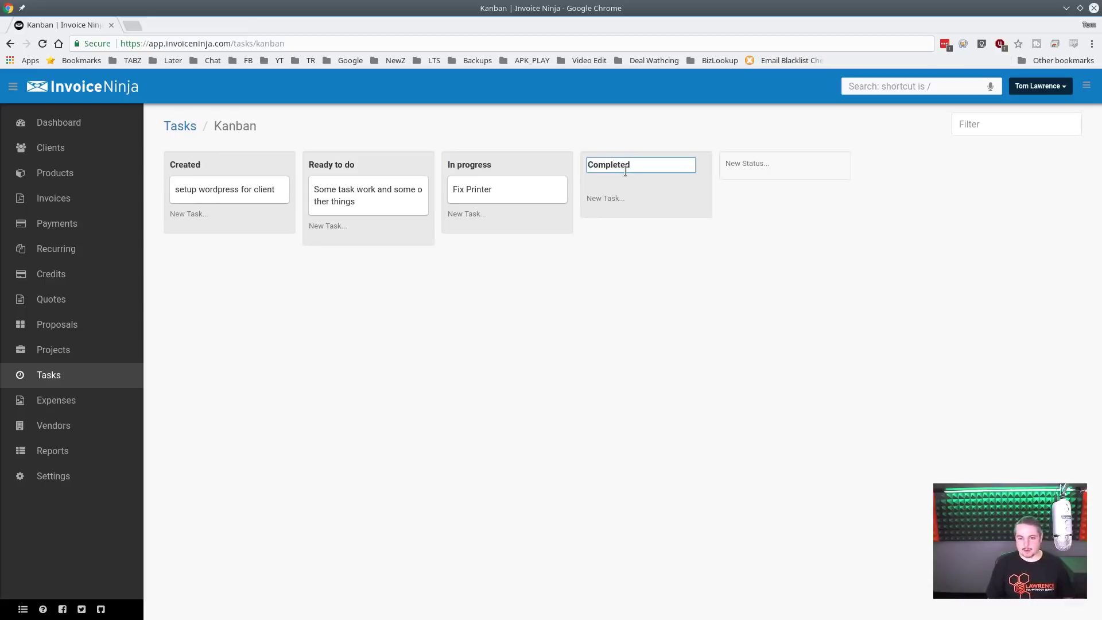
key(ctrl+z)
click(706, 331)
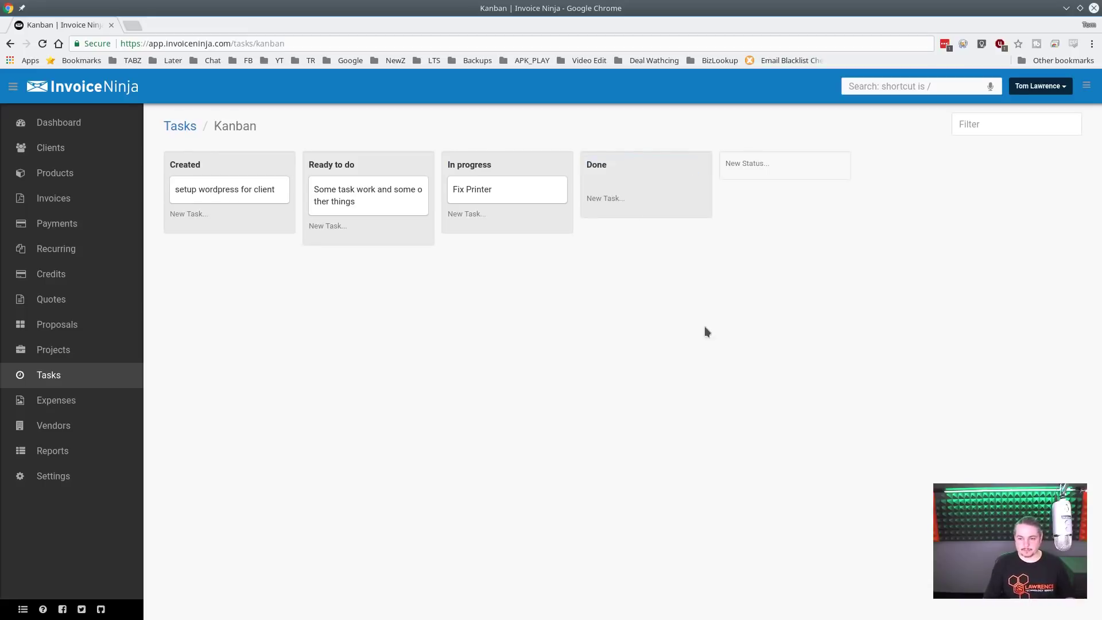
click(758, 165)
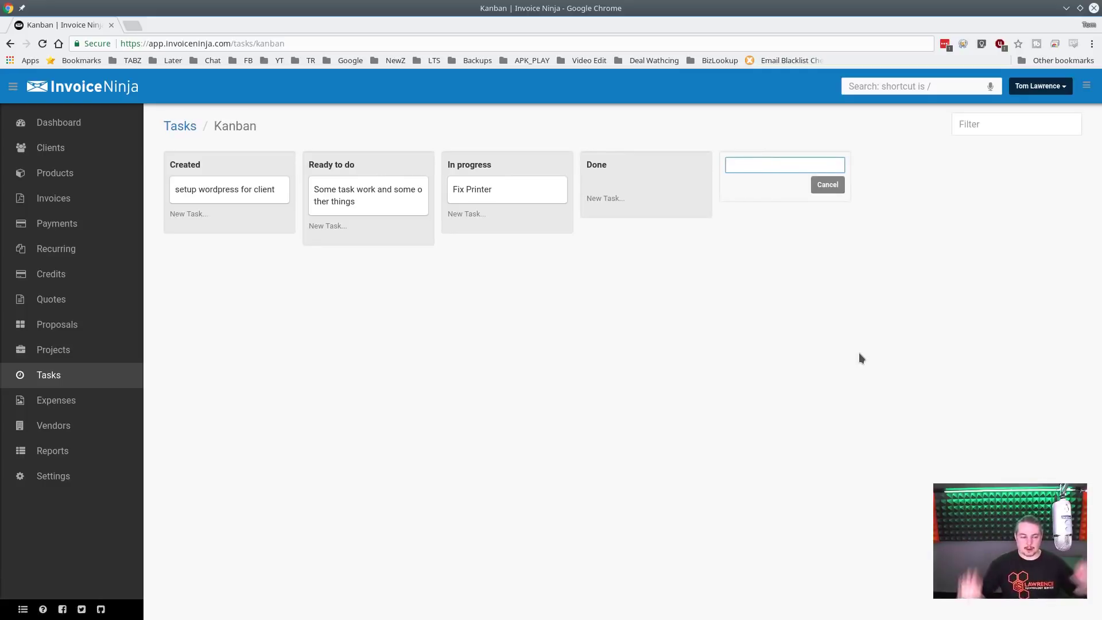
Create an invoice from all three Dewey Cheatham & Howe tasks in the task list
click(36, 376)
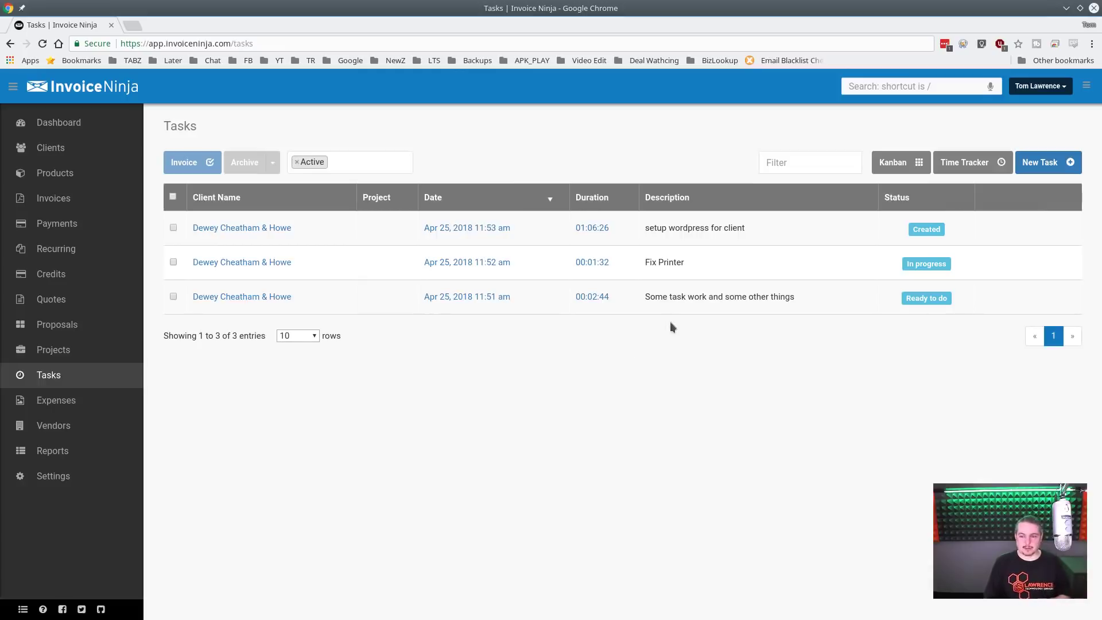
click(173, 197)
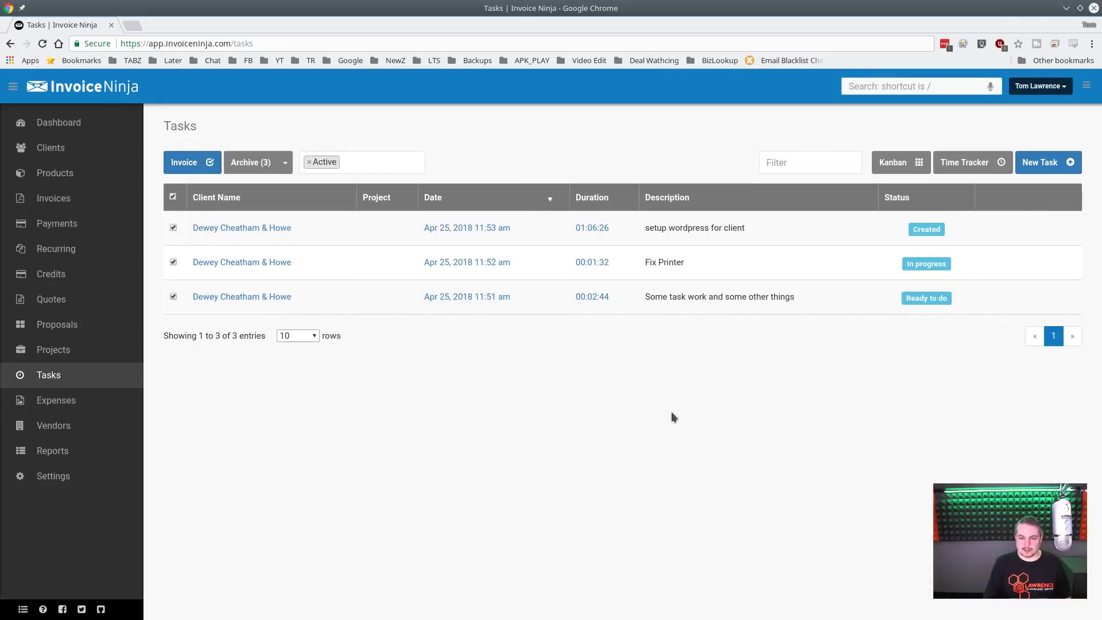
click(186, 165)
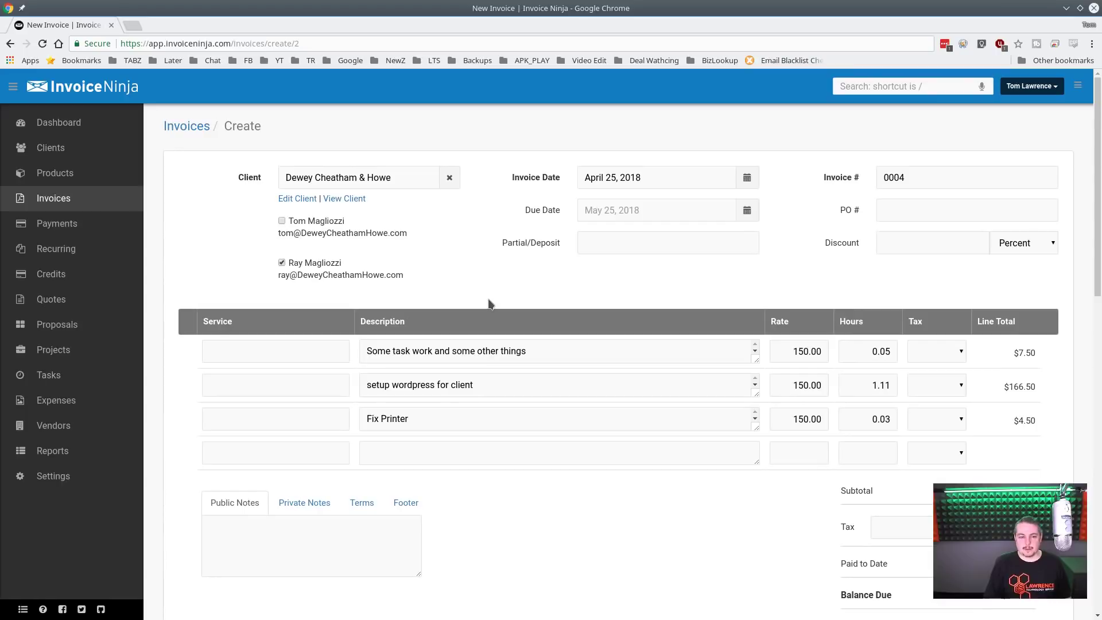
Review the new invoice's line items and preview, and enlarge the description boxes to read each task's logged times
scroll(1096, 368, down, 5)
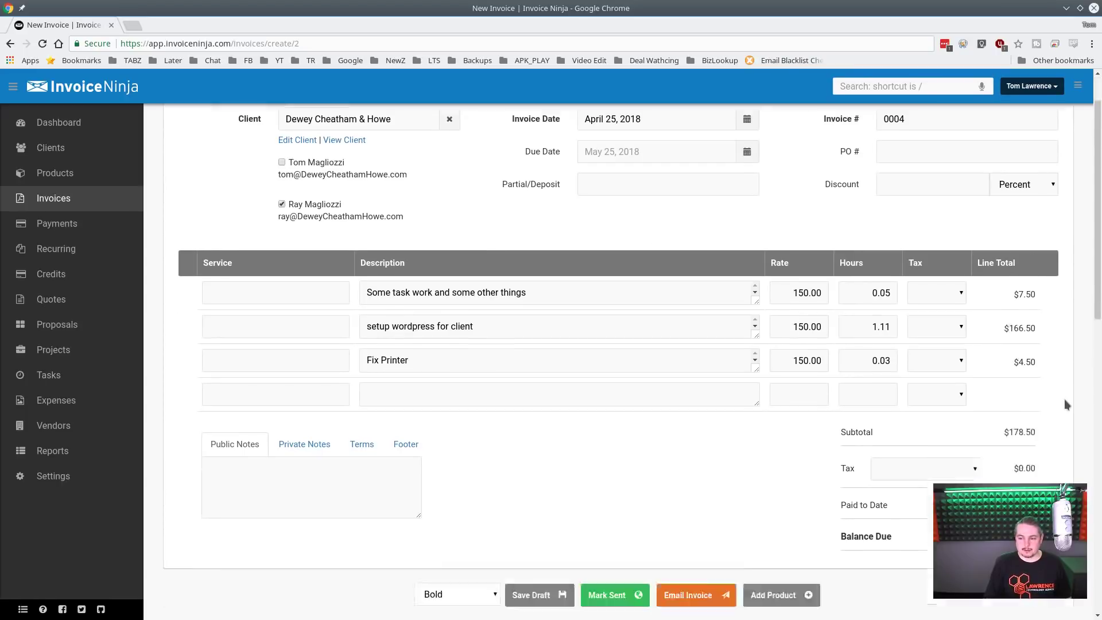
scroll(1096, 361, down, 6)
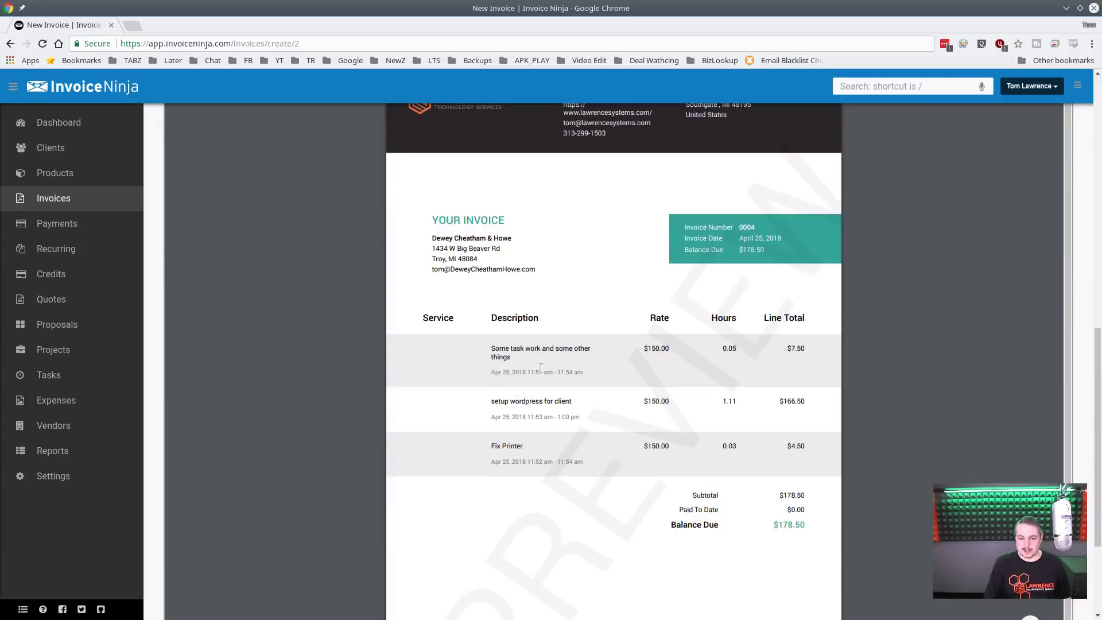
scroll(876, 345, up, 11)
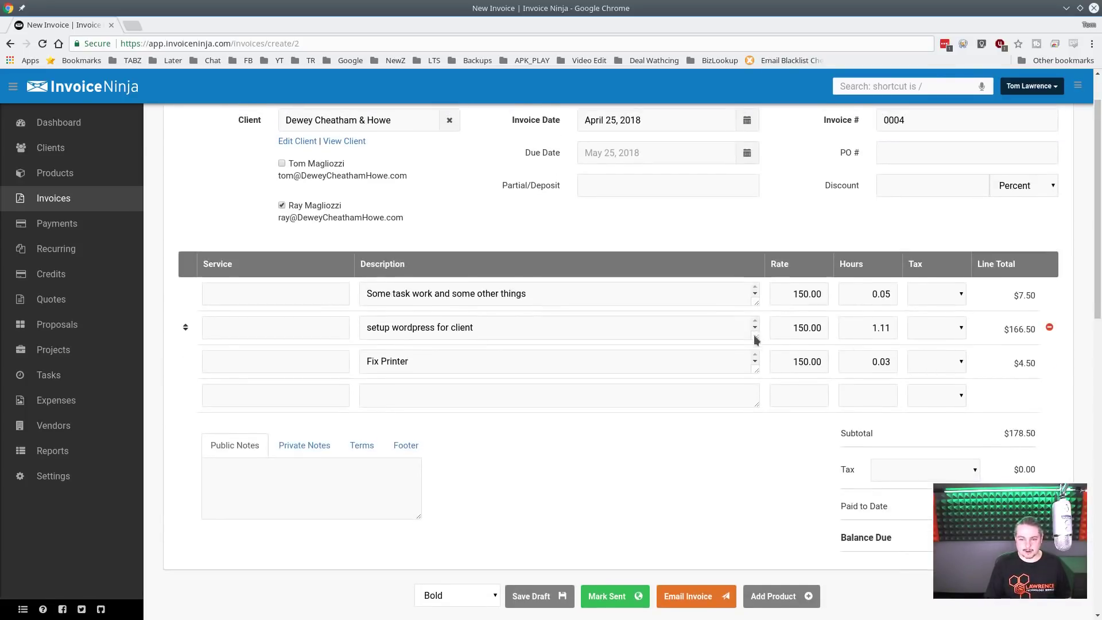
drag(755, 340, 773, 519)
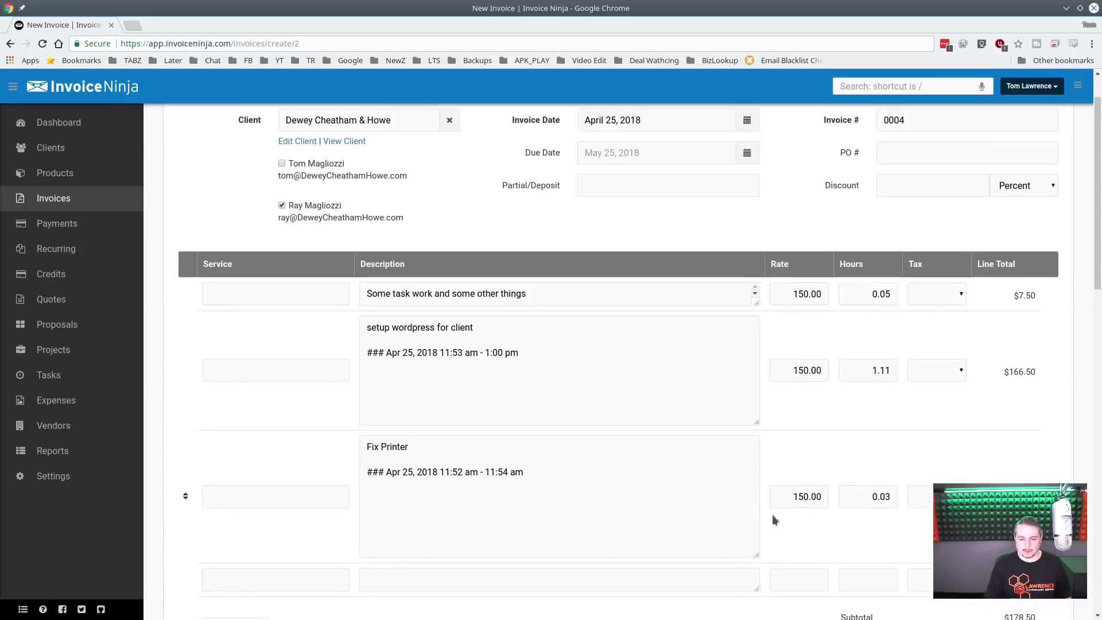
drag(756, 303, 757, 403)
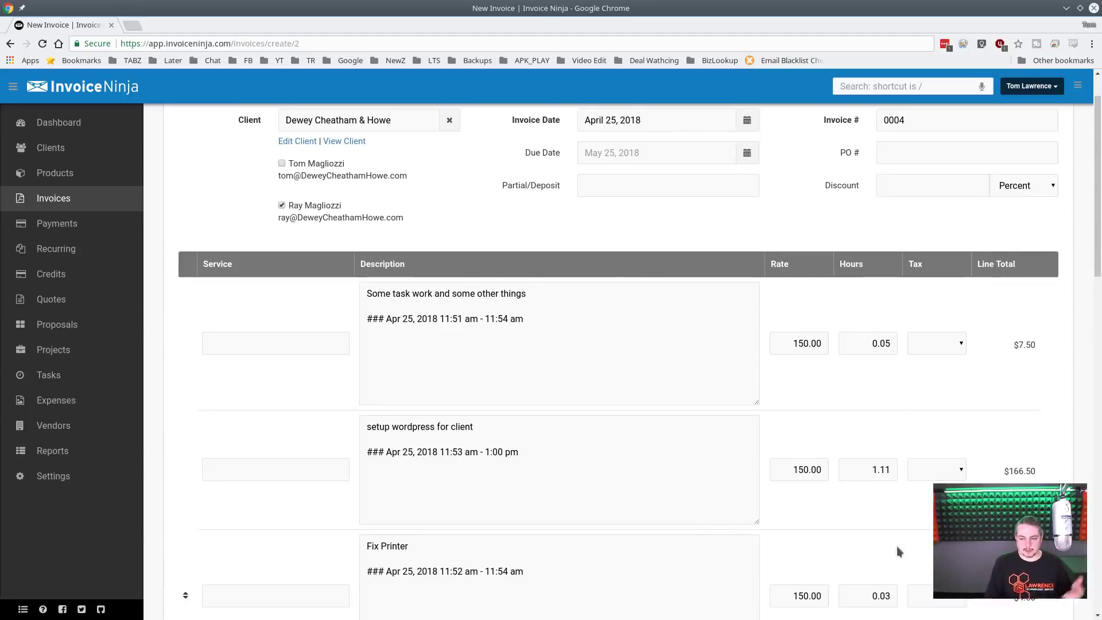
Check the Dewey Cheatham & Howe invoice from its header to its totals and mark it as sent
scroll(887, 532, down, 8)
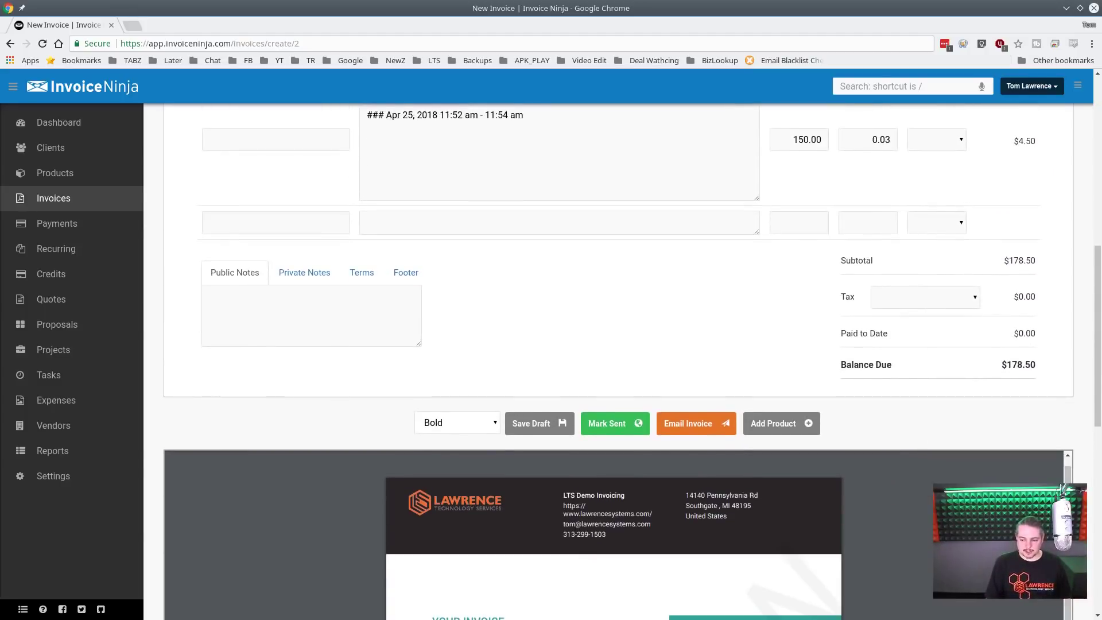
drag(1097, 462, 1085, 253)
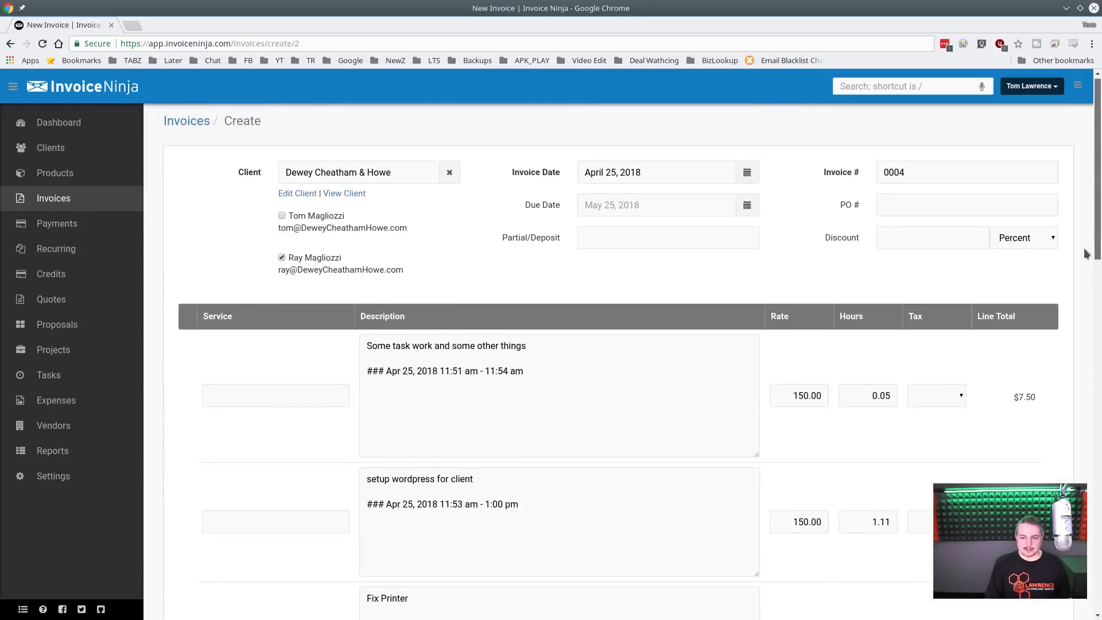
scroll(1085, 253, down, 9)
click(631, 423)
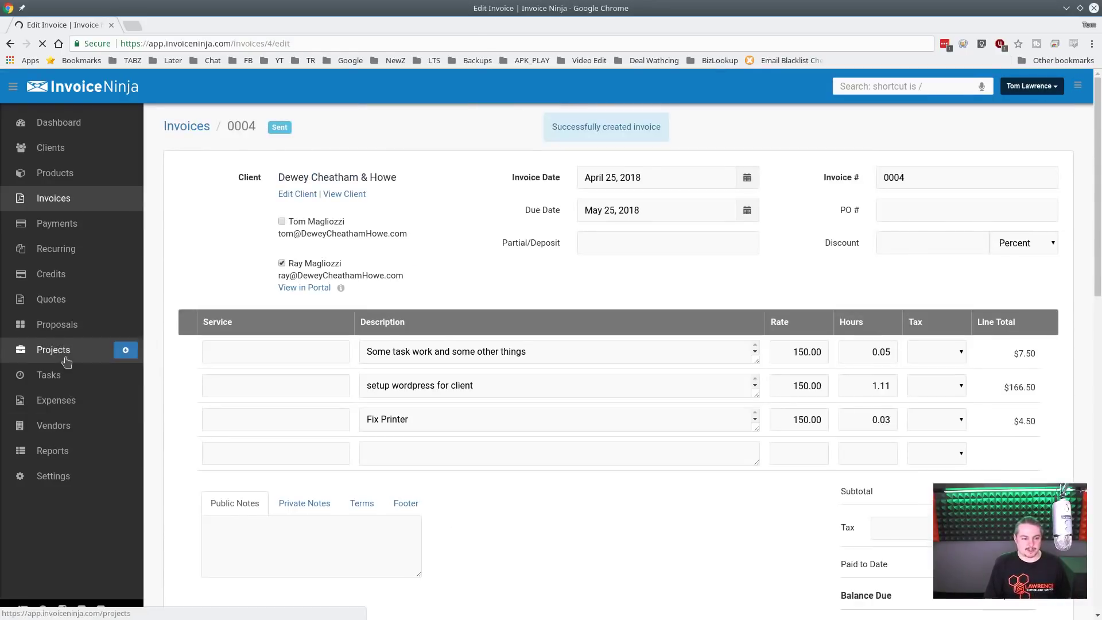
Archive all three invoiced Dewey Cheatham & Howe tasks in the task list
click(50, 376)
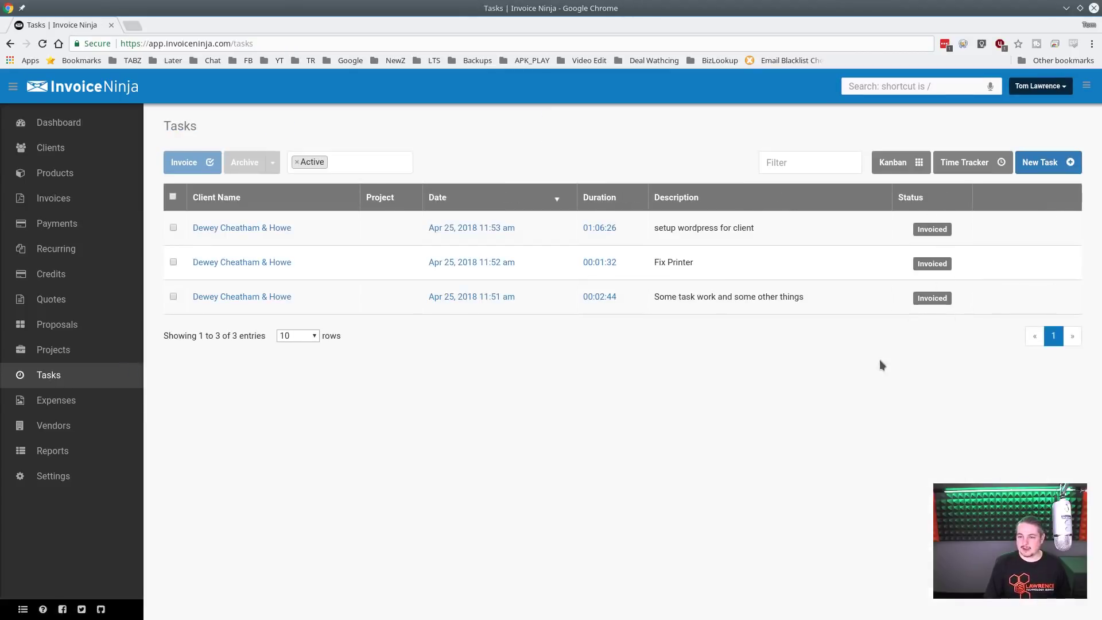
click(173, 196)
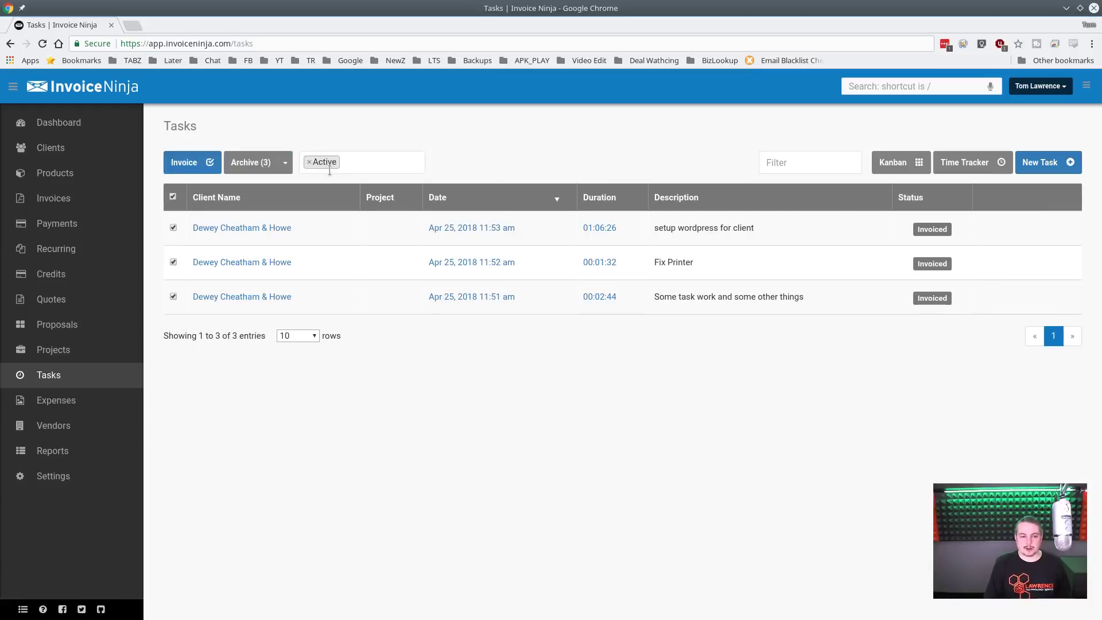
click(255, 165)
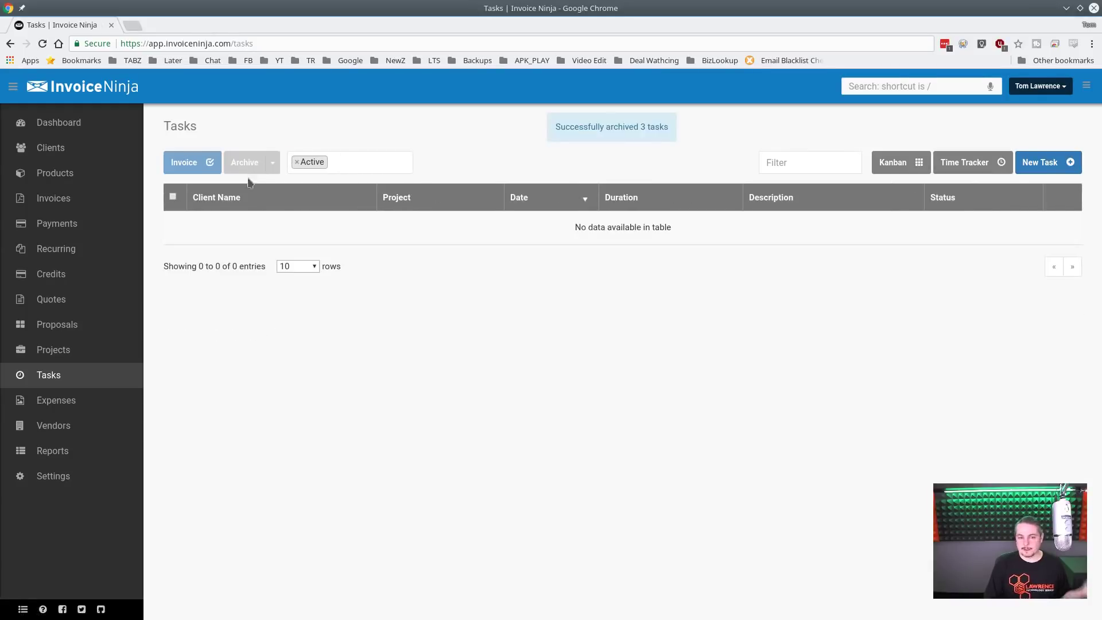
Start a project for Dewey Cheatham & Howe named "new computers", due April 28, 2018, with 5 budgeted hours
click(49, 350)
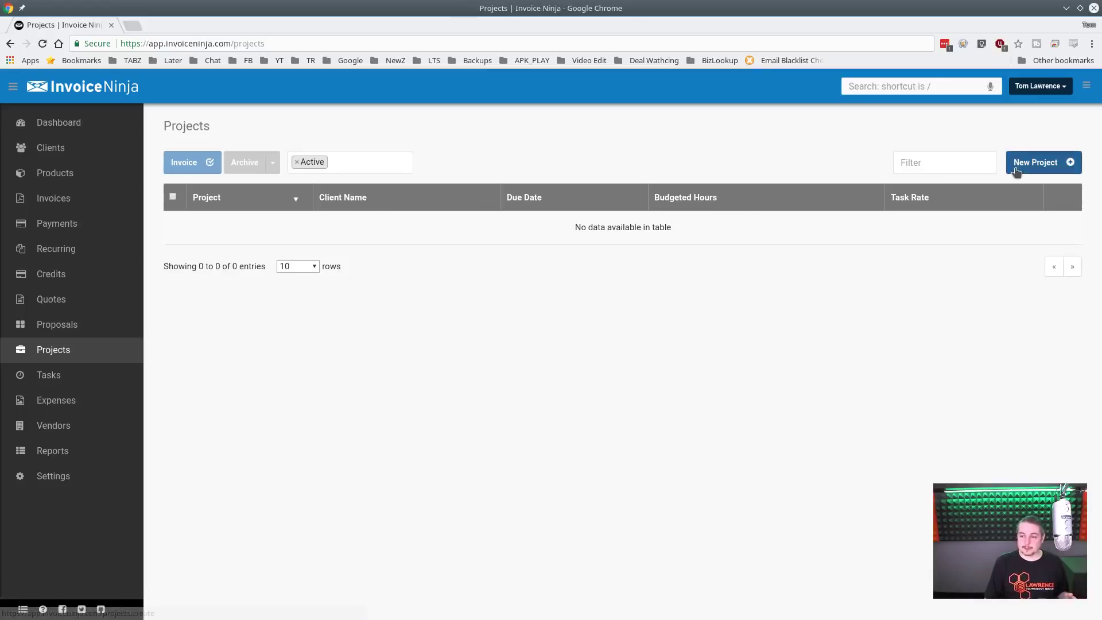
click(1037, 162)
text(de)
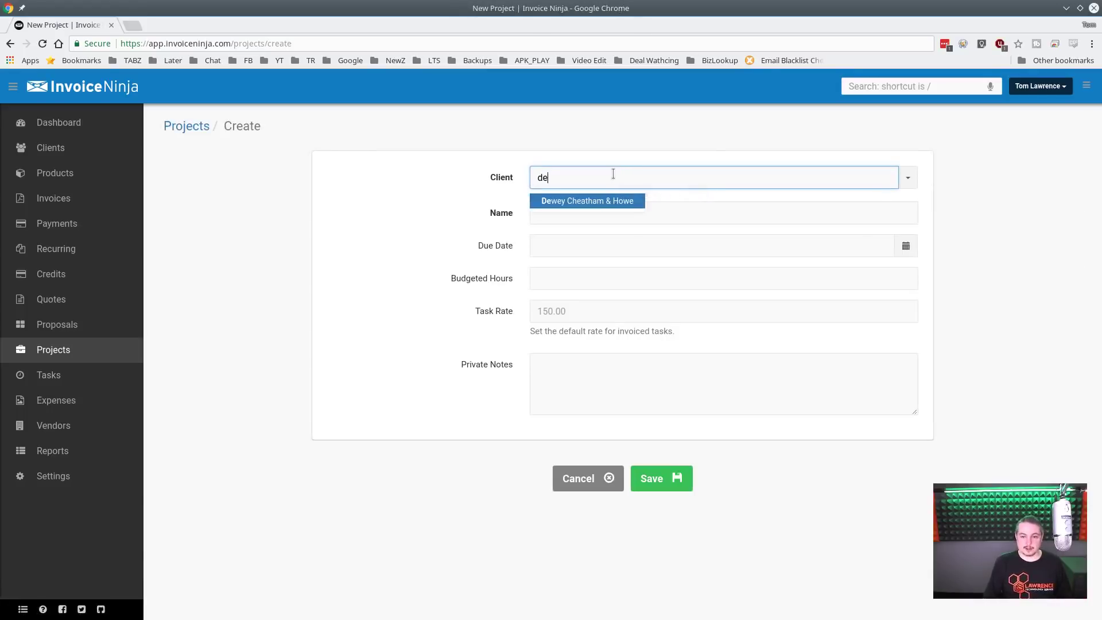
click(600, 200)
click(595, 214)
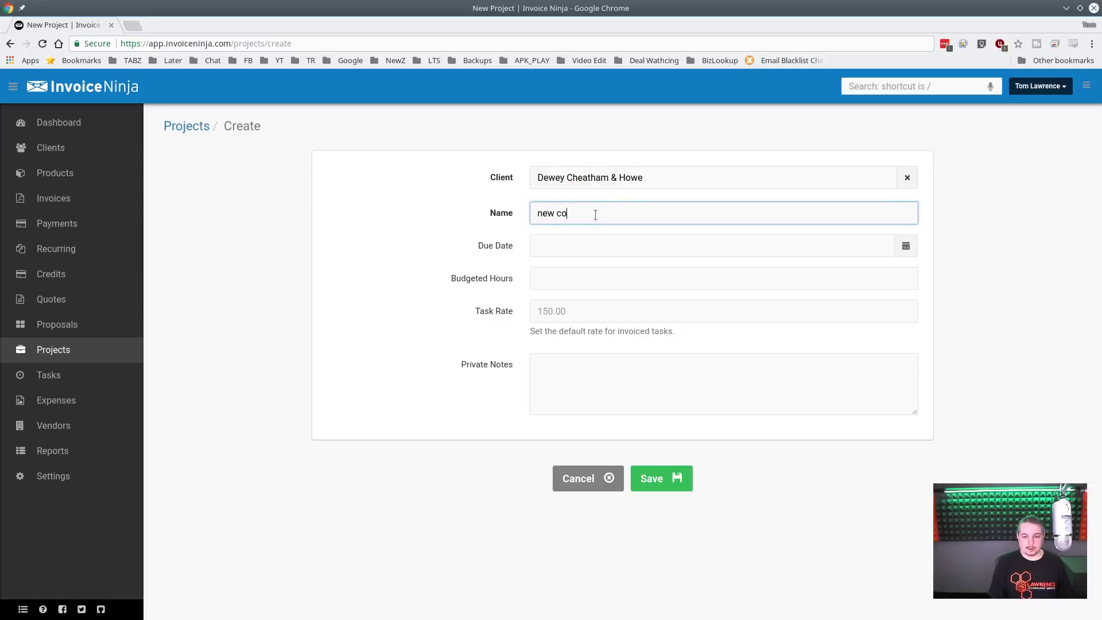
key(Tab)
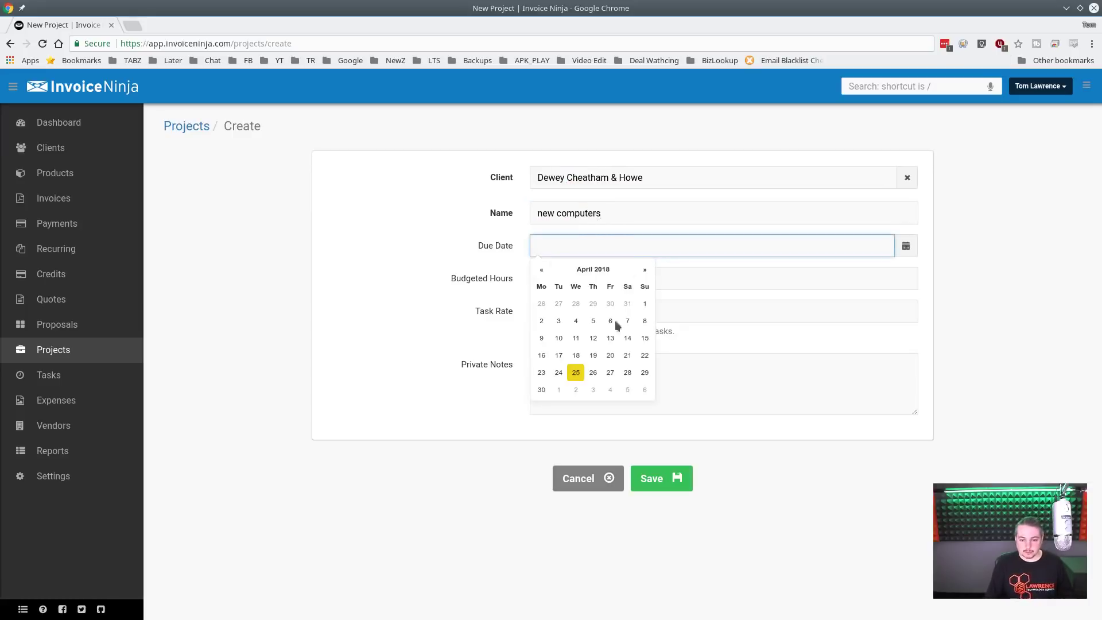
click(627, 372)
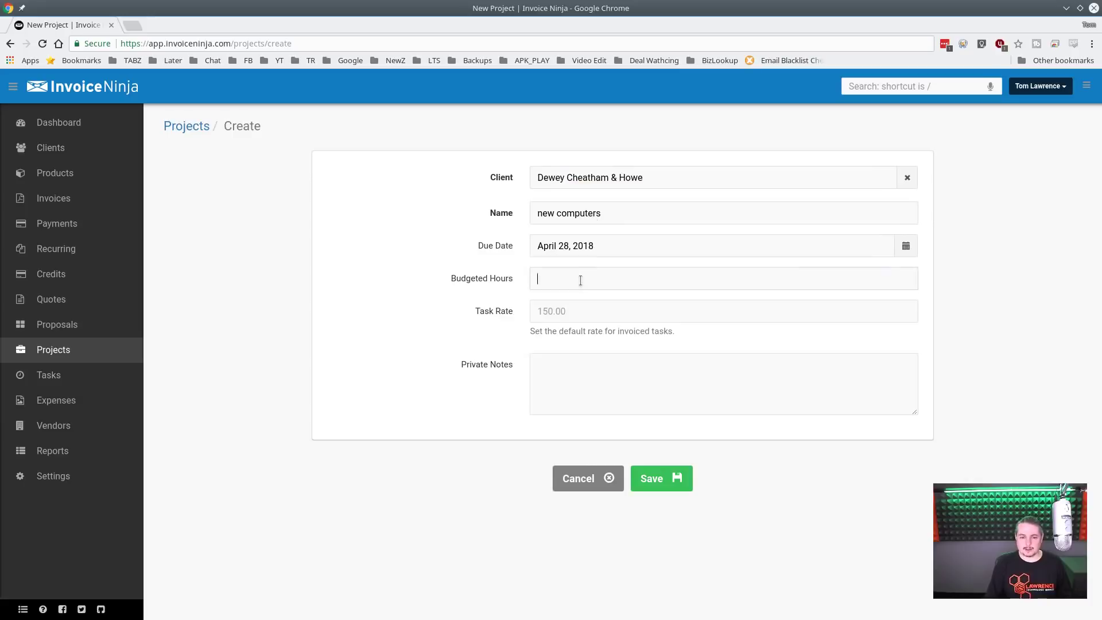
text(5)
key(Tab)
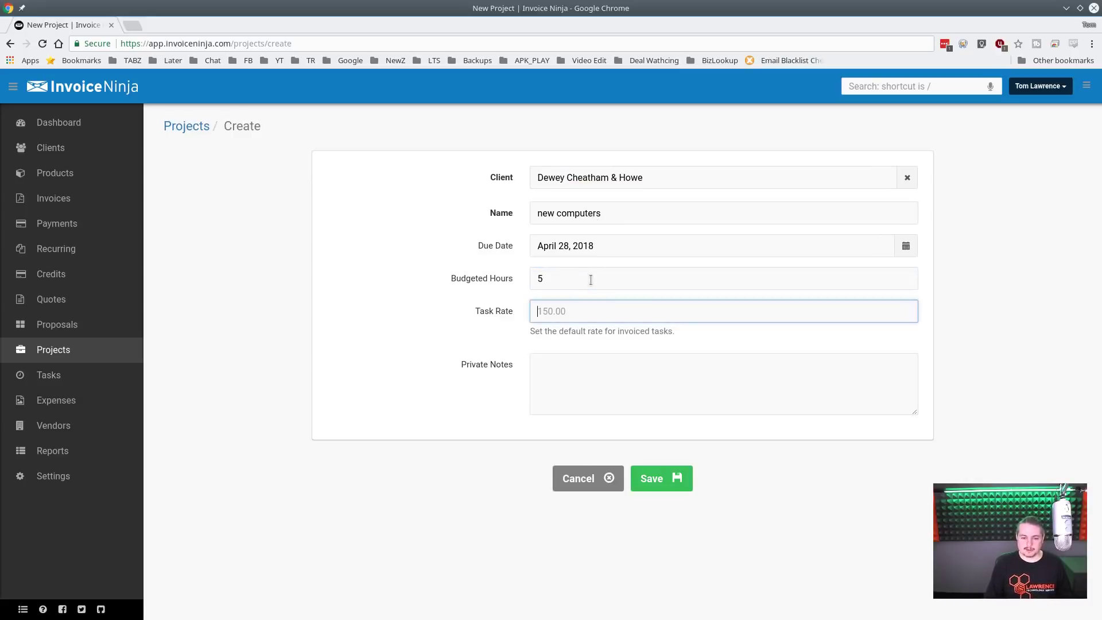
Add the private note "they want new computers, they want some dells dude" and save the project
click(652, 402)
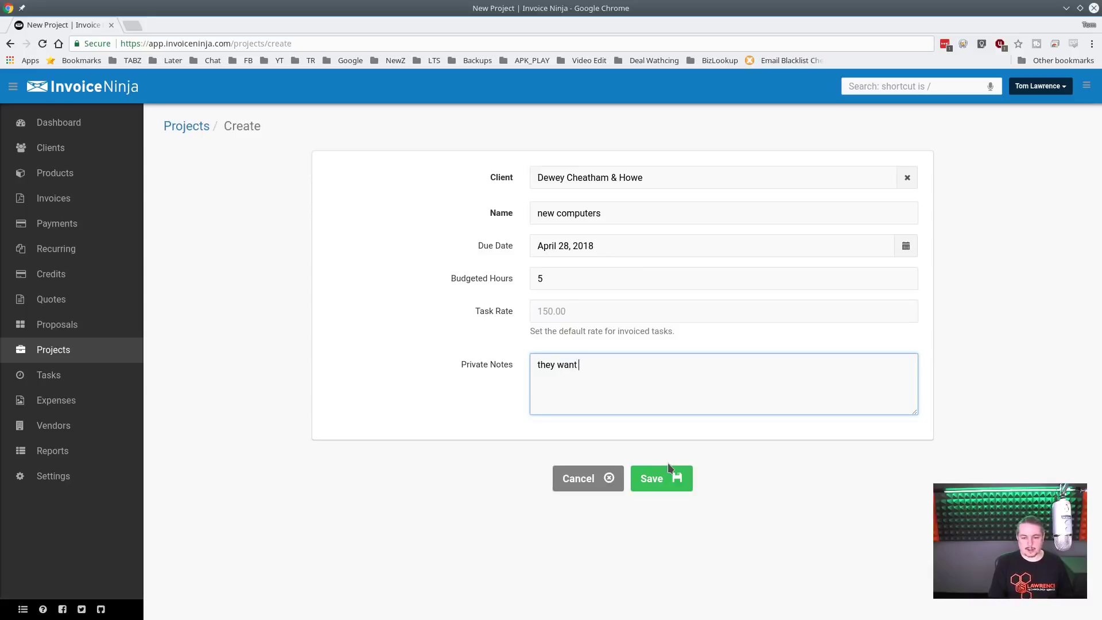
text(they want new com)
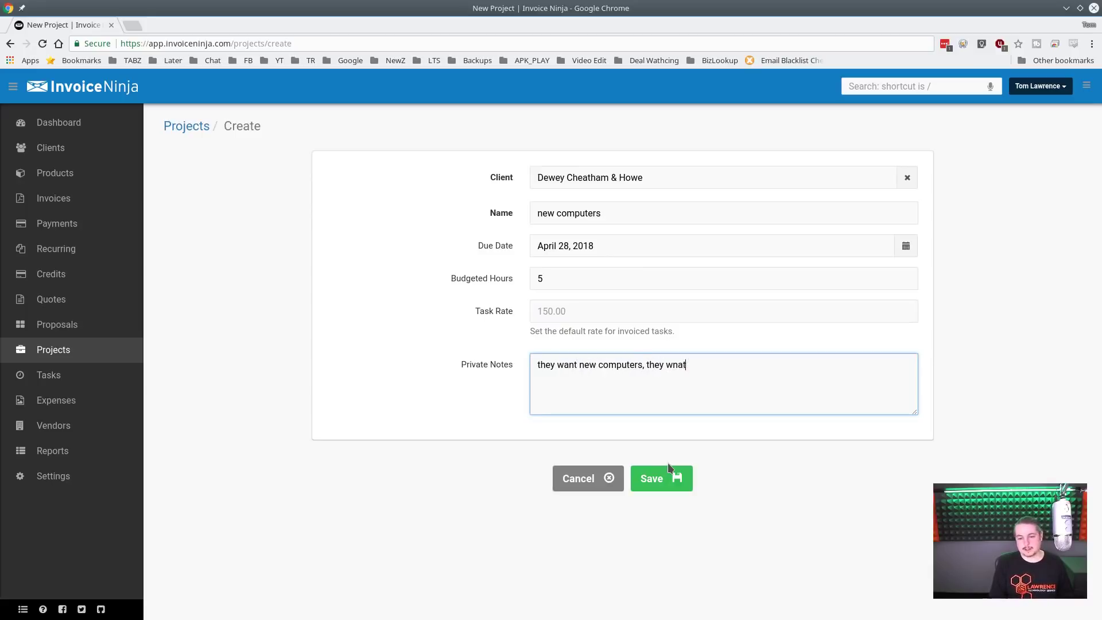
text(puters, they want some d)
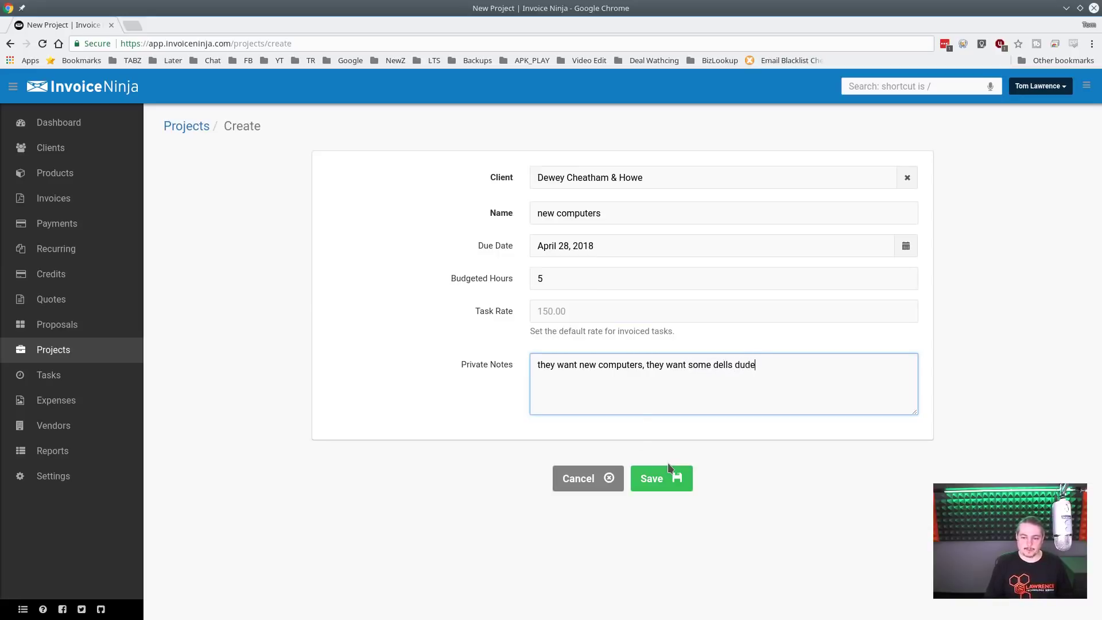
text(ells dude)
click(669, 470)
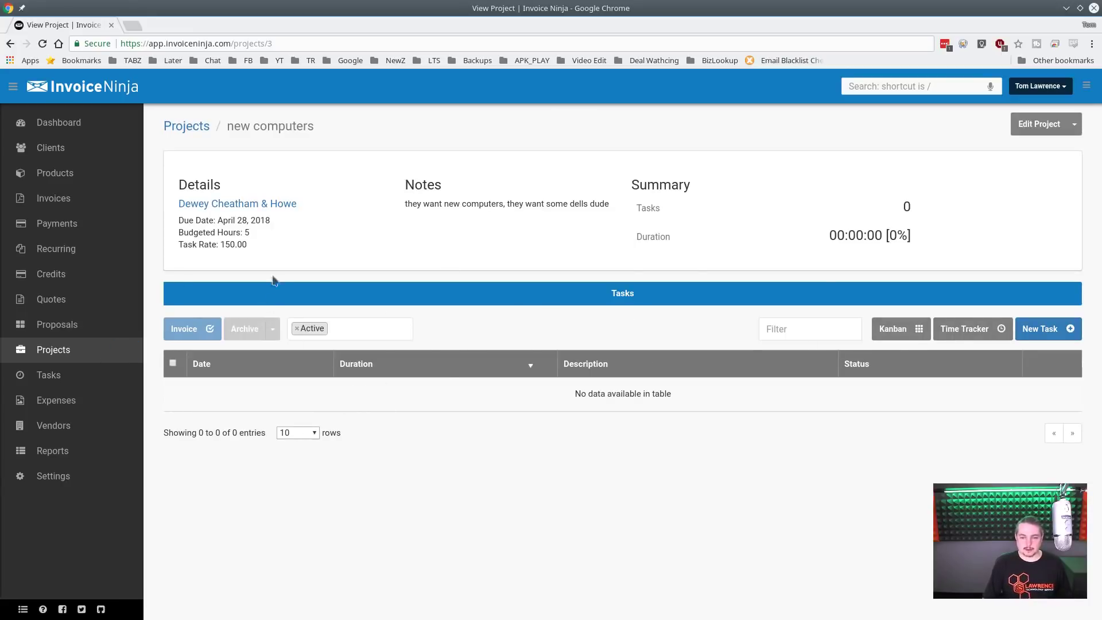
Create the project task "Order the dells Dude" with manual times from Apr 26, 2018 12:00 pm to 1:00 pm
click(1048, 335)
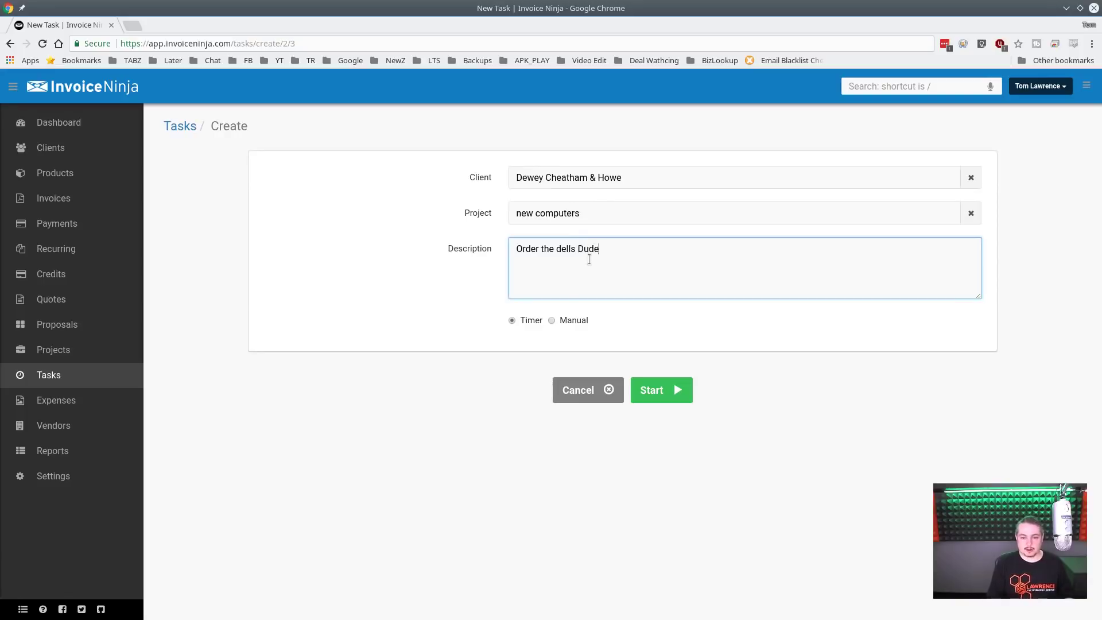
click(563, 320)
click(607, 353)
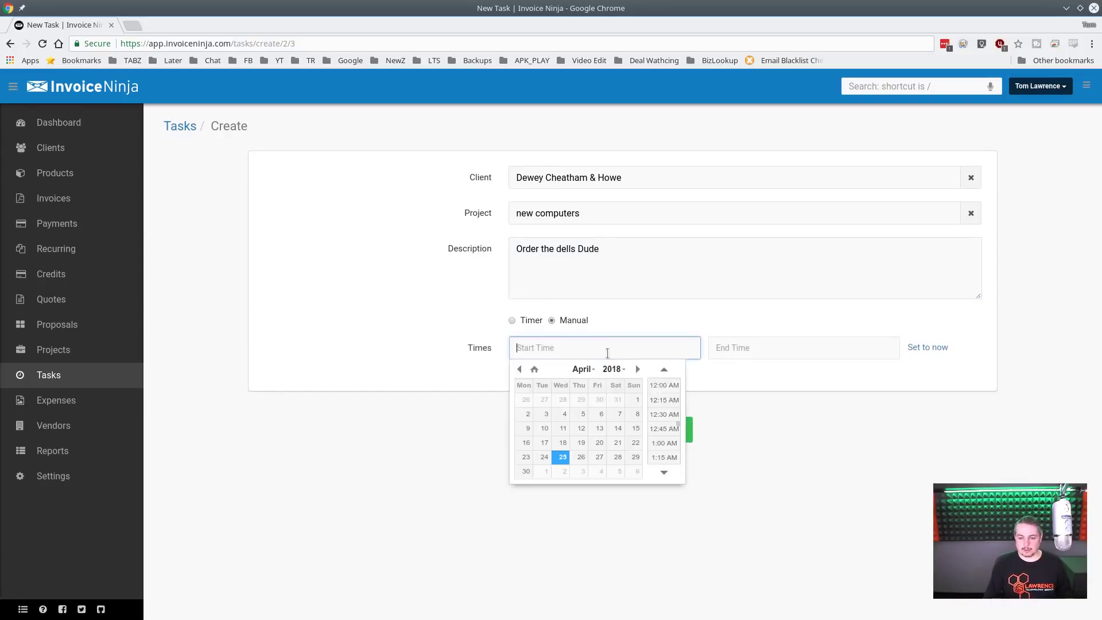
click(581, 457)
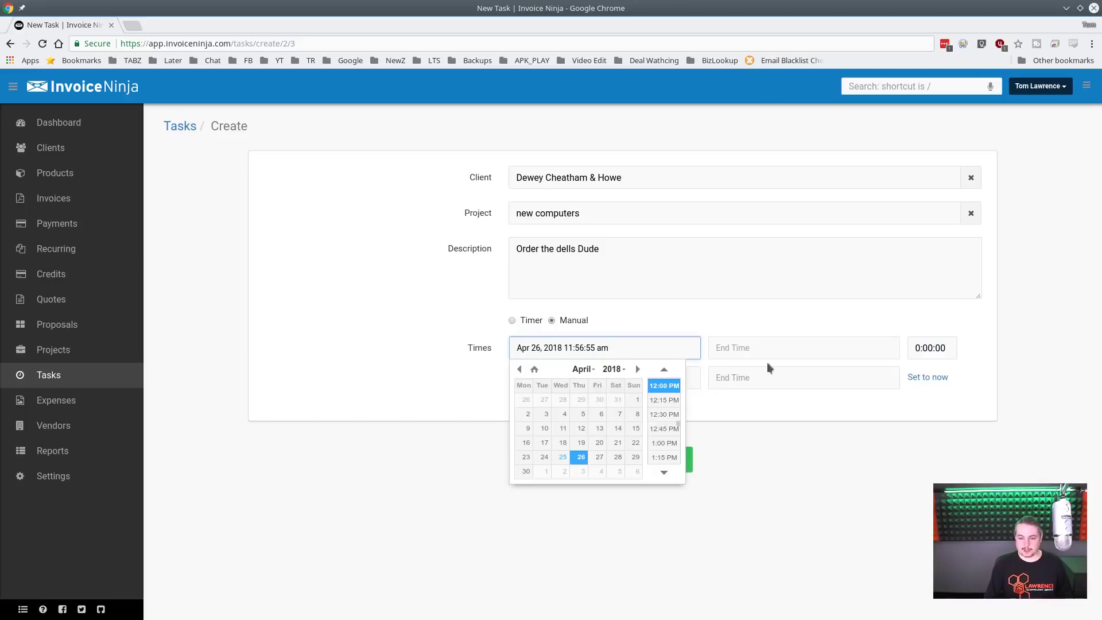
click(849, 349)
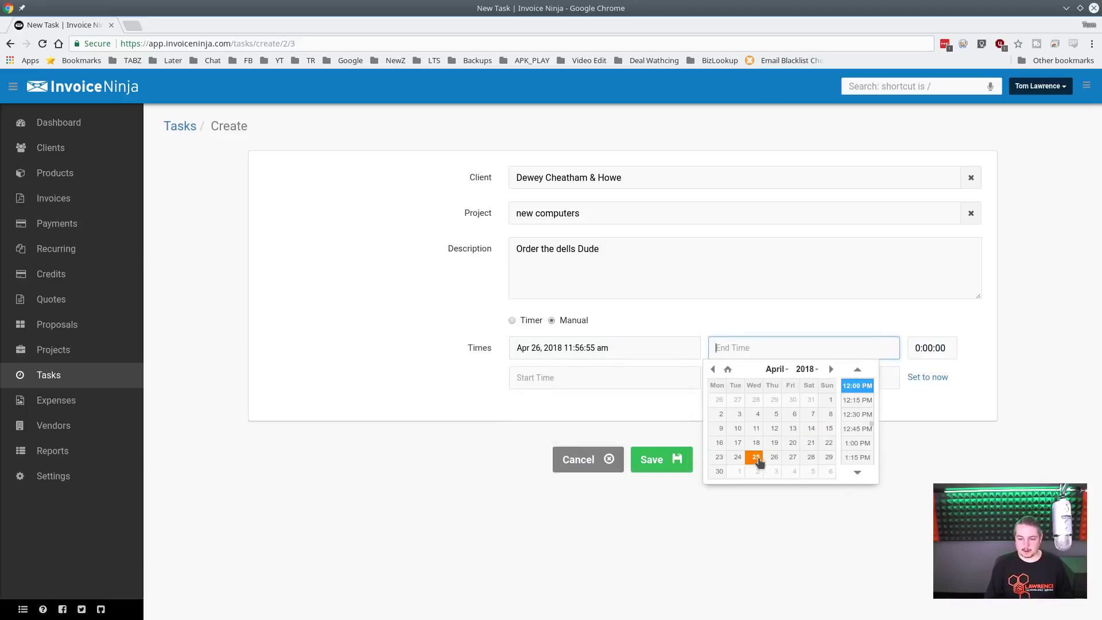
click(773, 457)
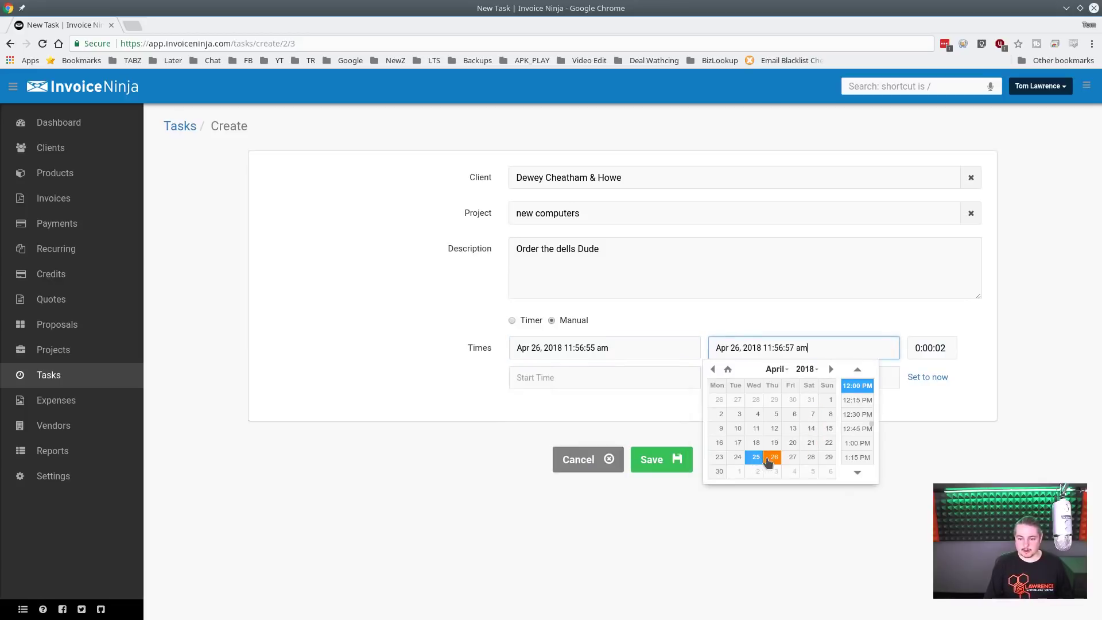
click(860, 443)
click(665, 352)
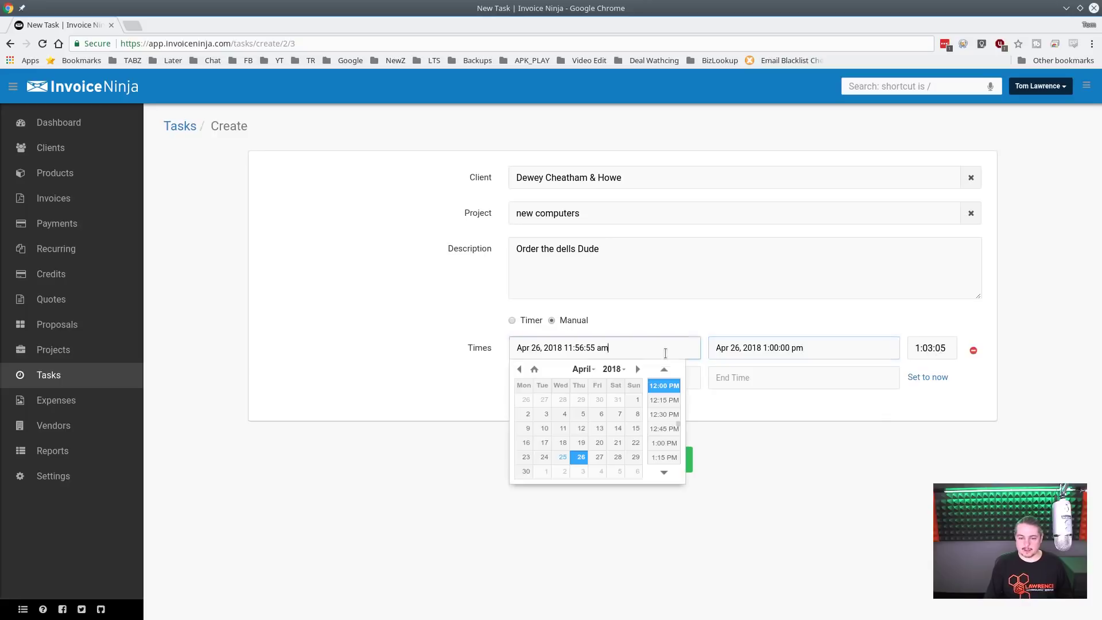
click(664, 385)
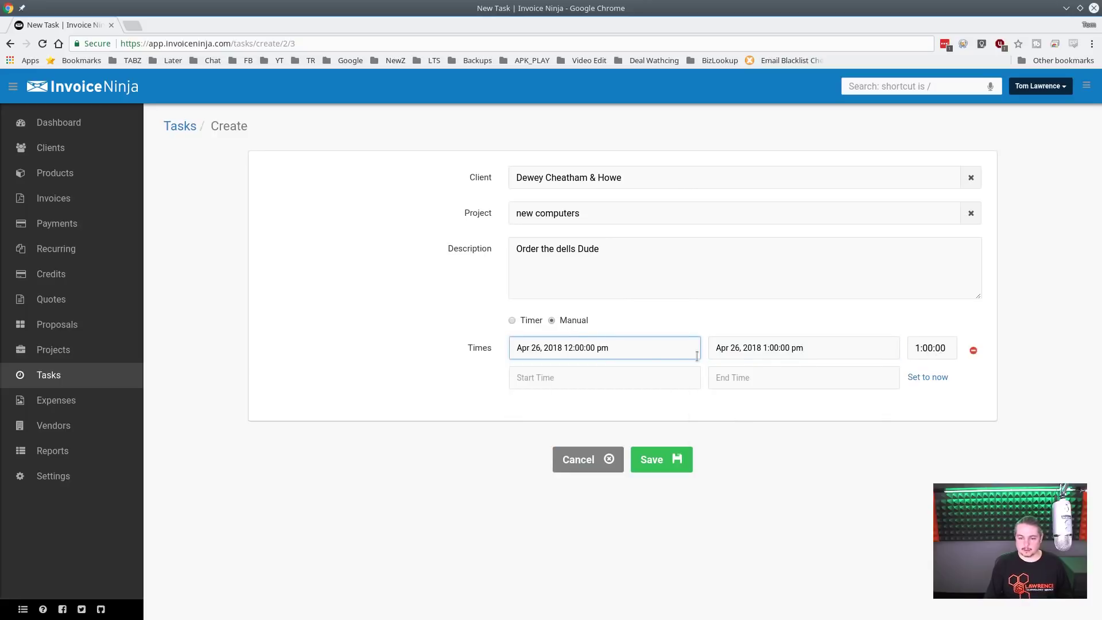
click(674, 458)
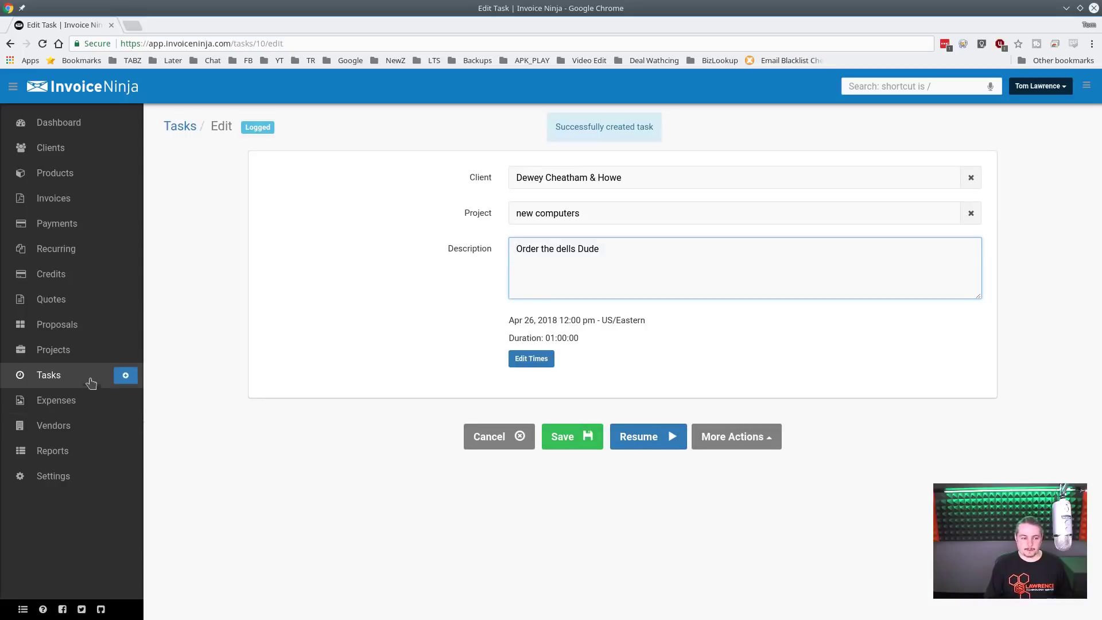
Open the new computers project and examine its hours chart and duration summary
click(73, 352)
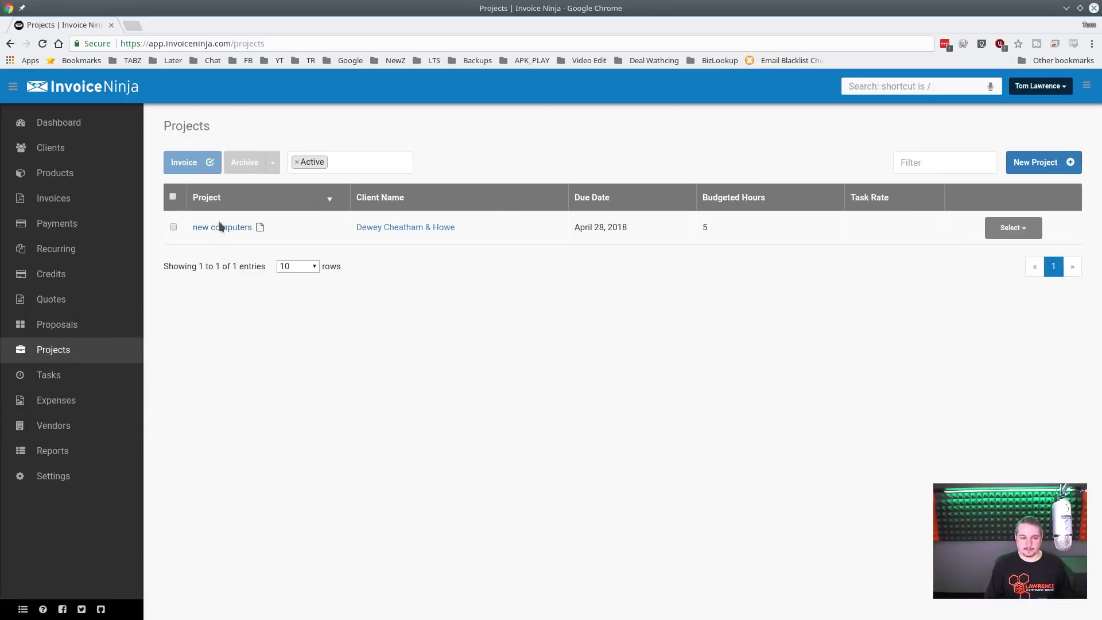
click(219, 225)
scroll(523, 558, down, 1)
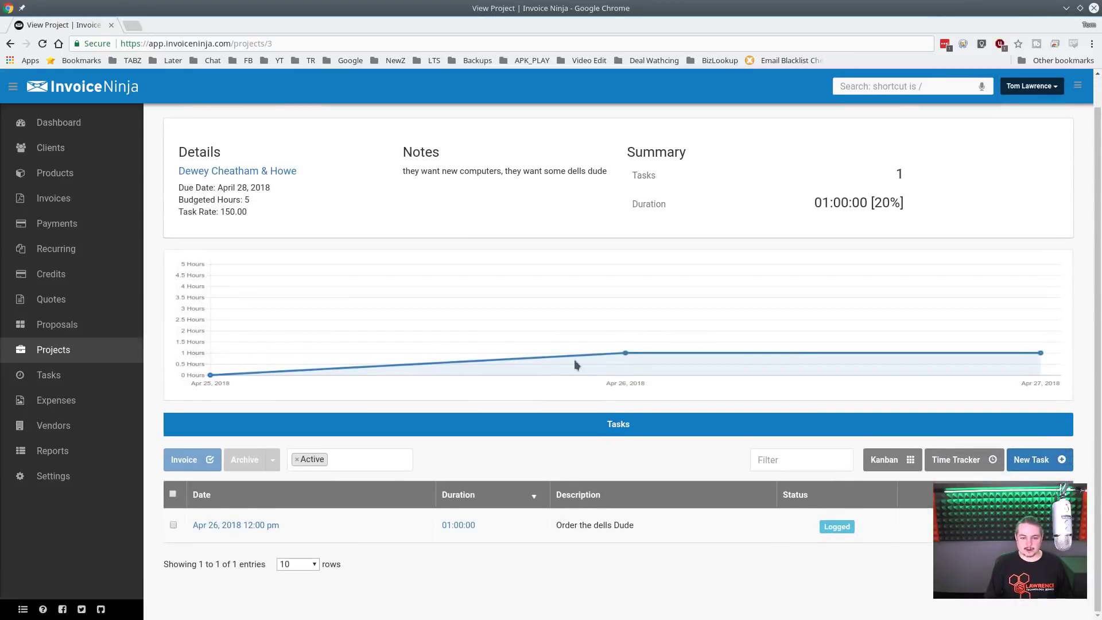
mouse_move(627, 352)
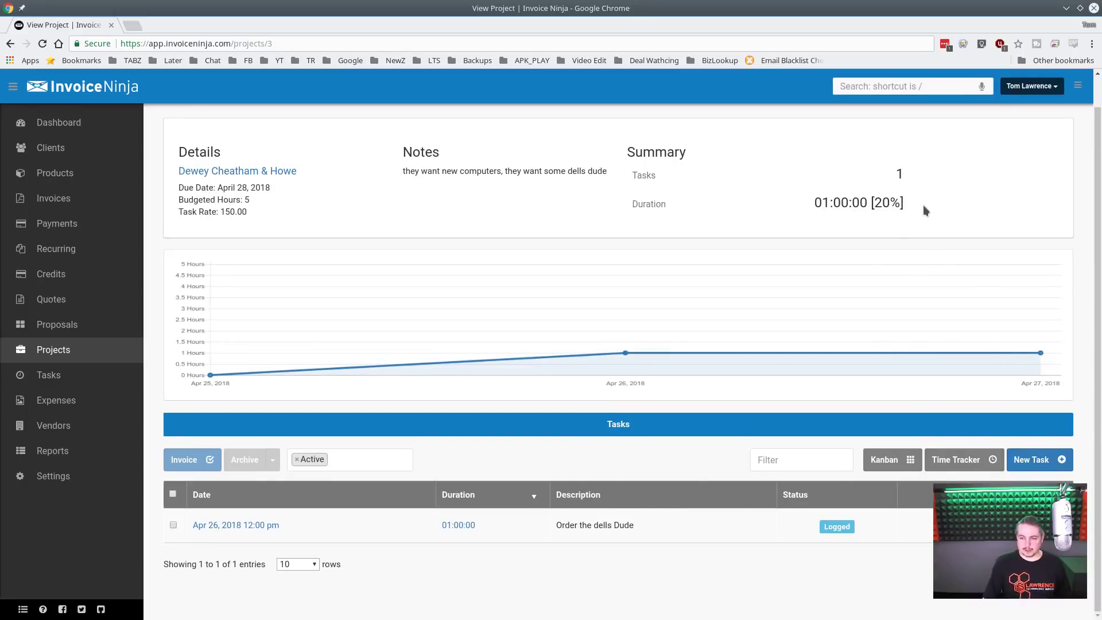
Start another task in the new computers project with the description "Setup new computers"
click(1031, 459)
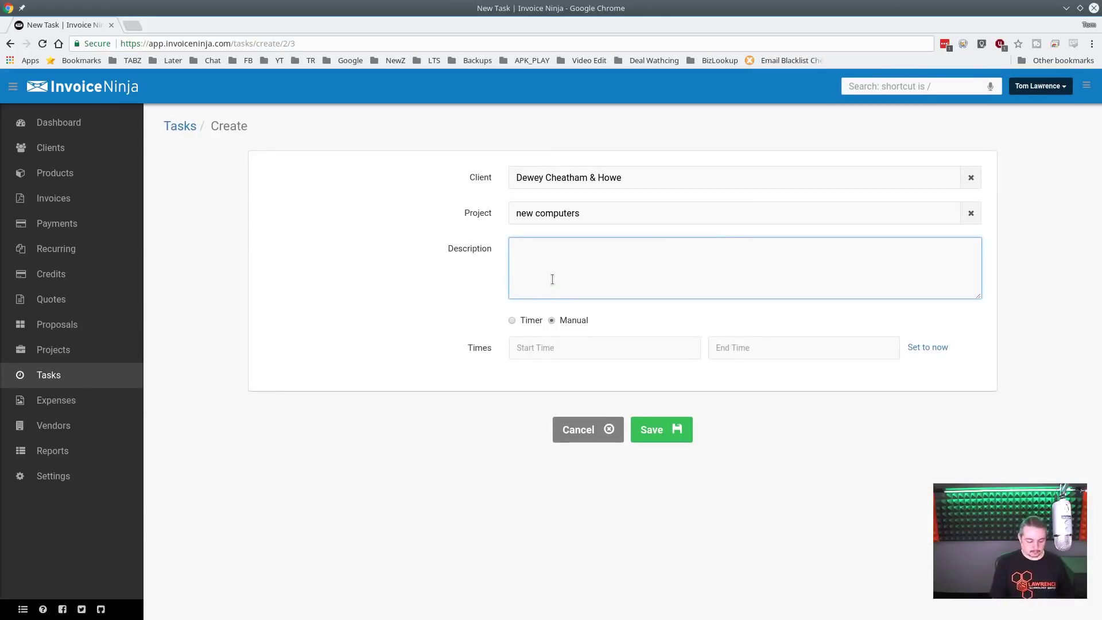
text(seutp new)
key(ctrl+a)
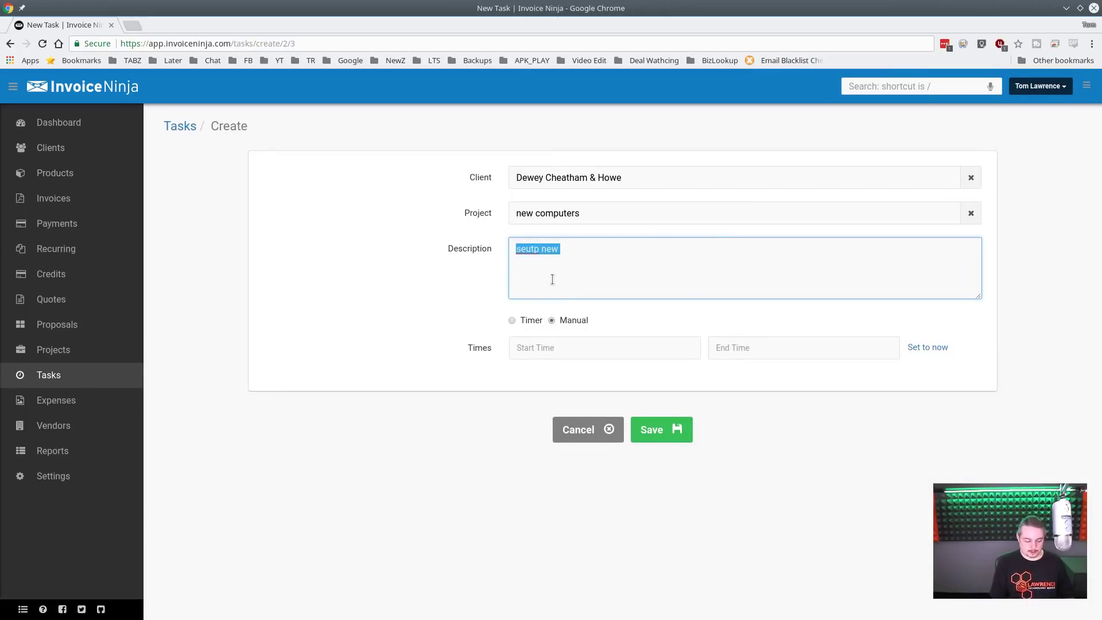
text(Setup new computers)
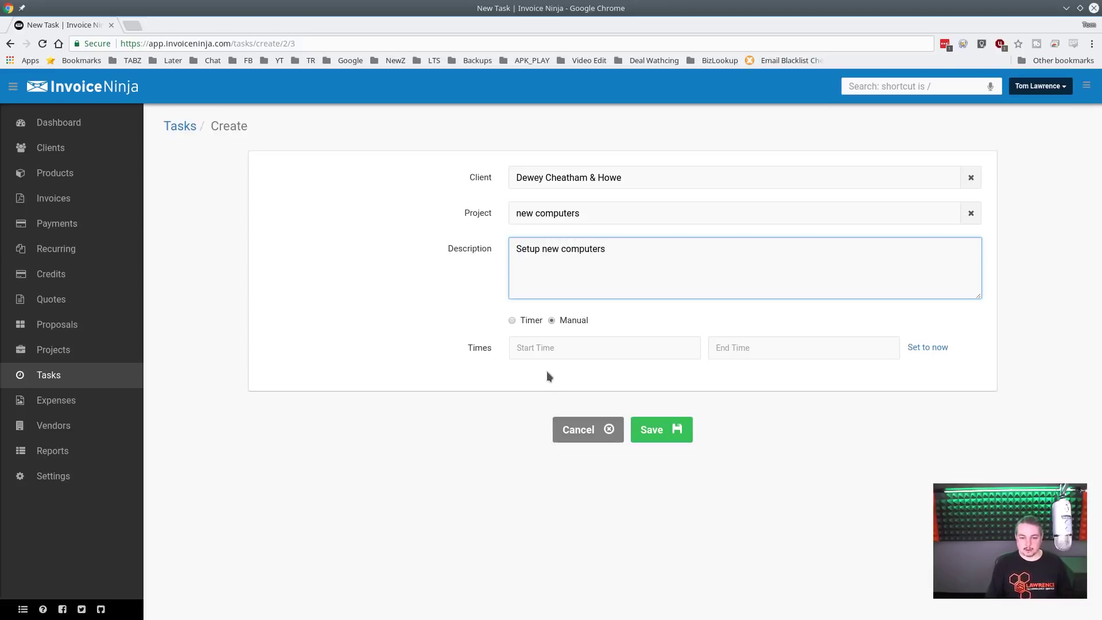
Log the setup task on Apr 27, 2018 starting at 12:15 pm with a duration of 3:00:00, and save it
click(552, 349)
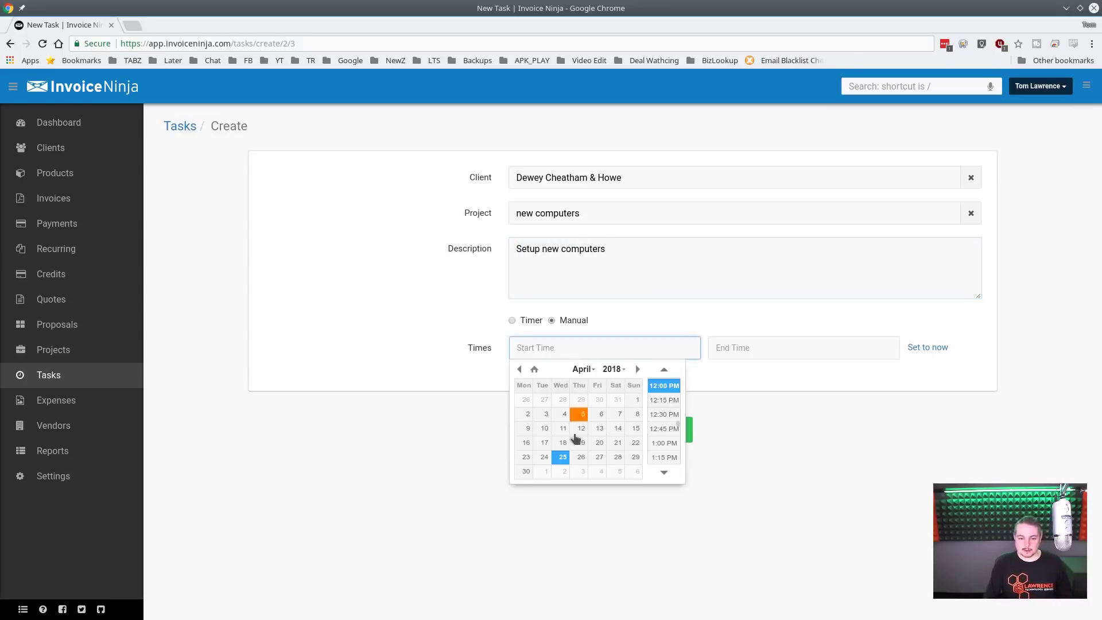
click(599, 457)
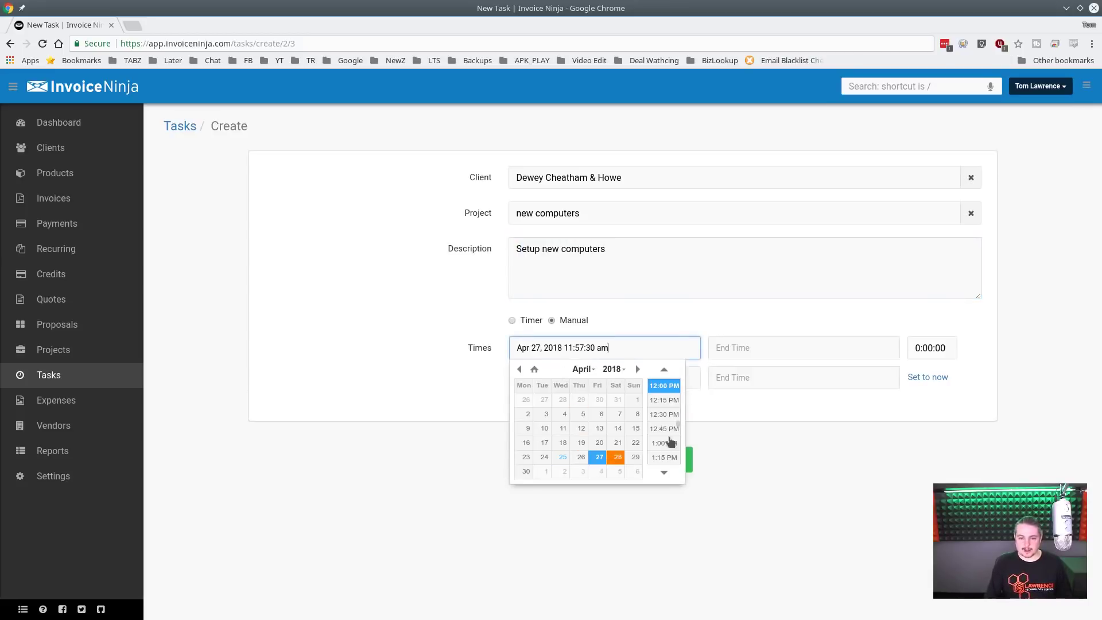
click(782, 353)
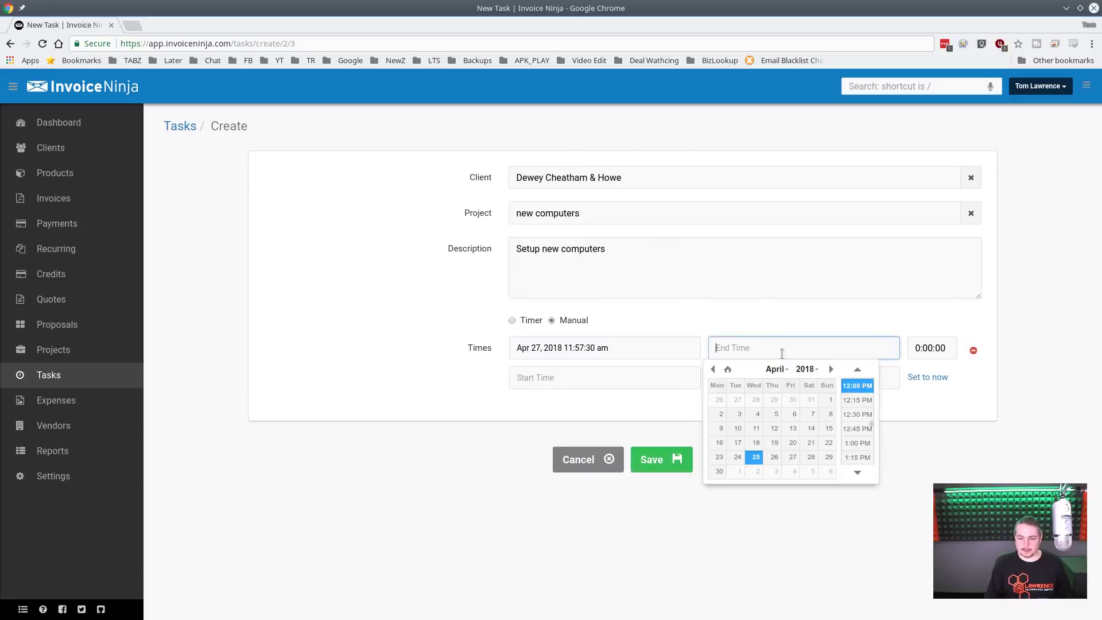
click(792, 456)
click(659, 349)
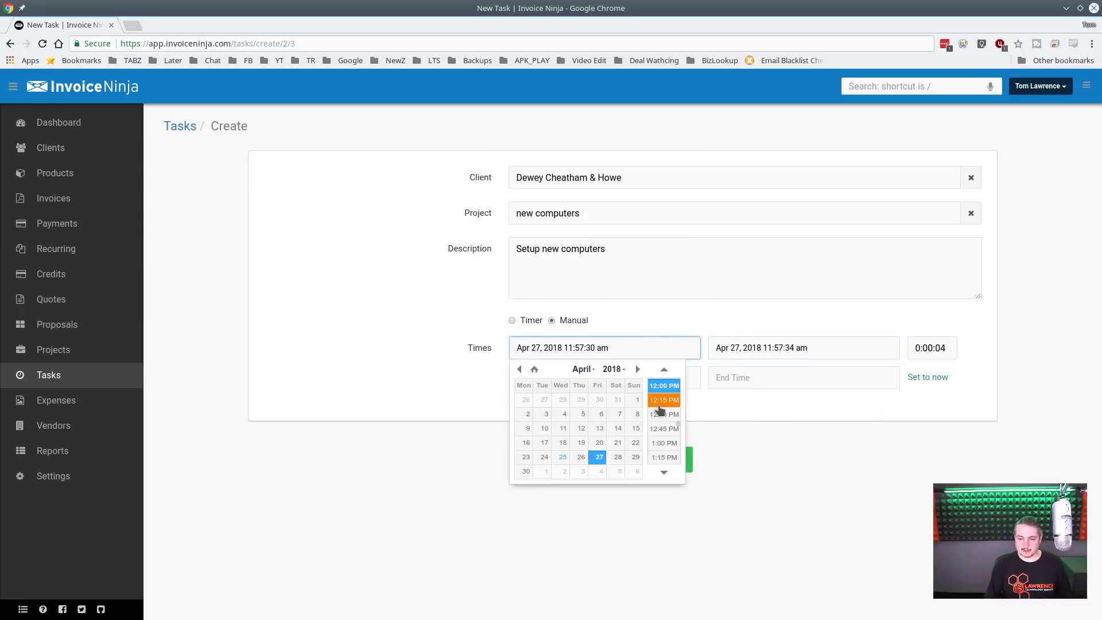
click(660, 402)
click(827, 350)
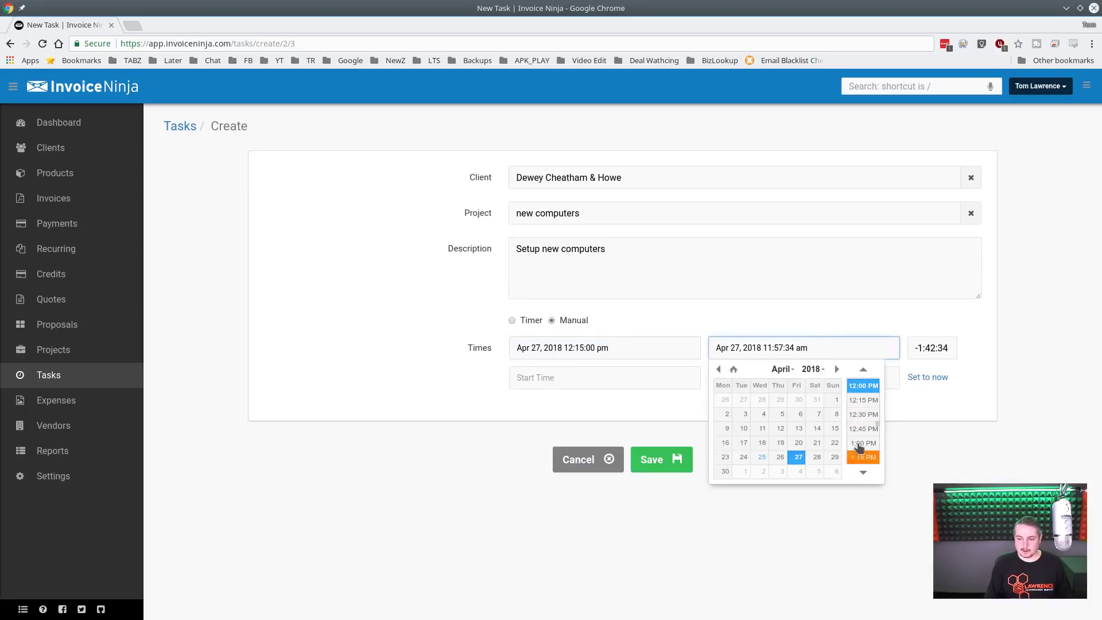
click(861, 400)
key(Tab)
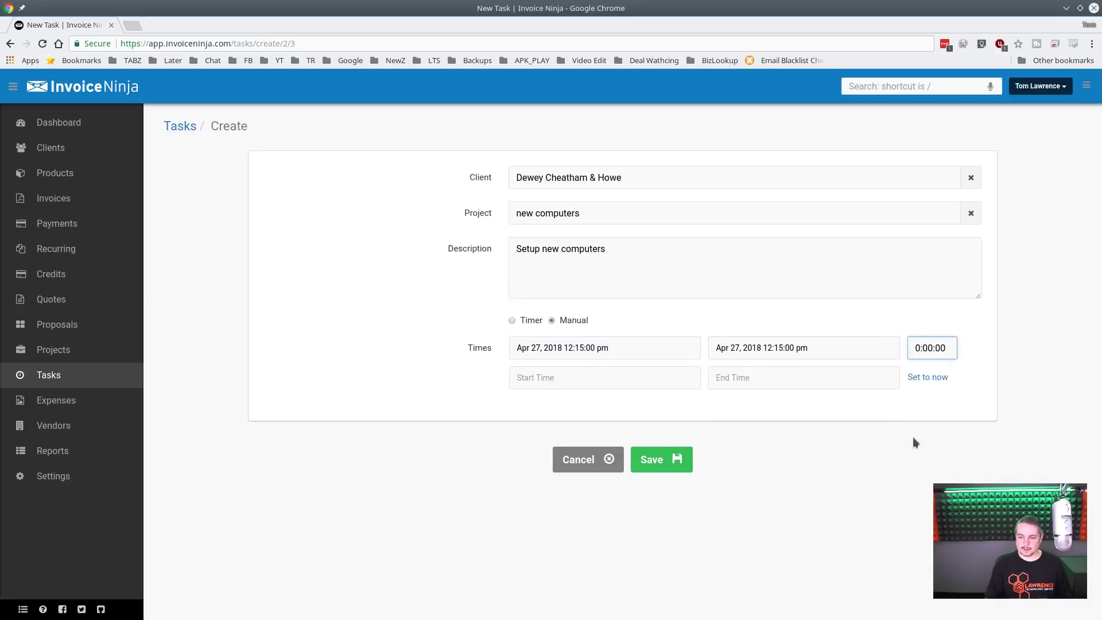
text(3)
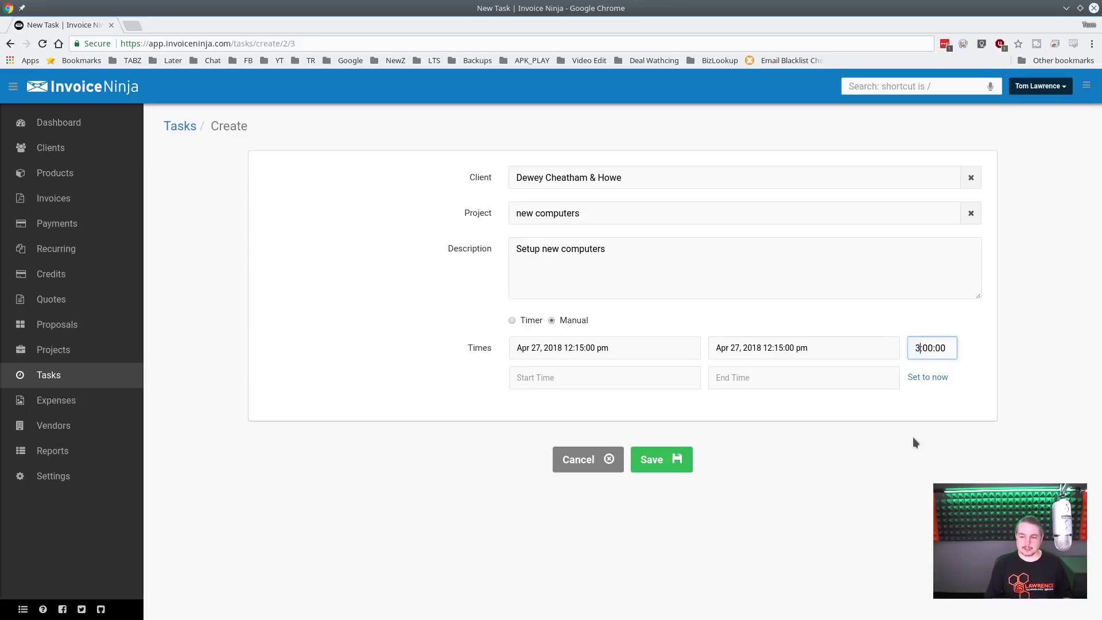
click(667, 460)
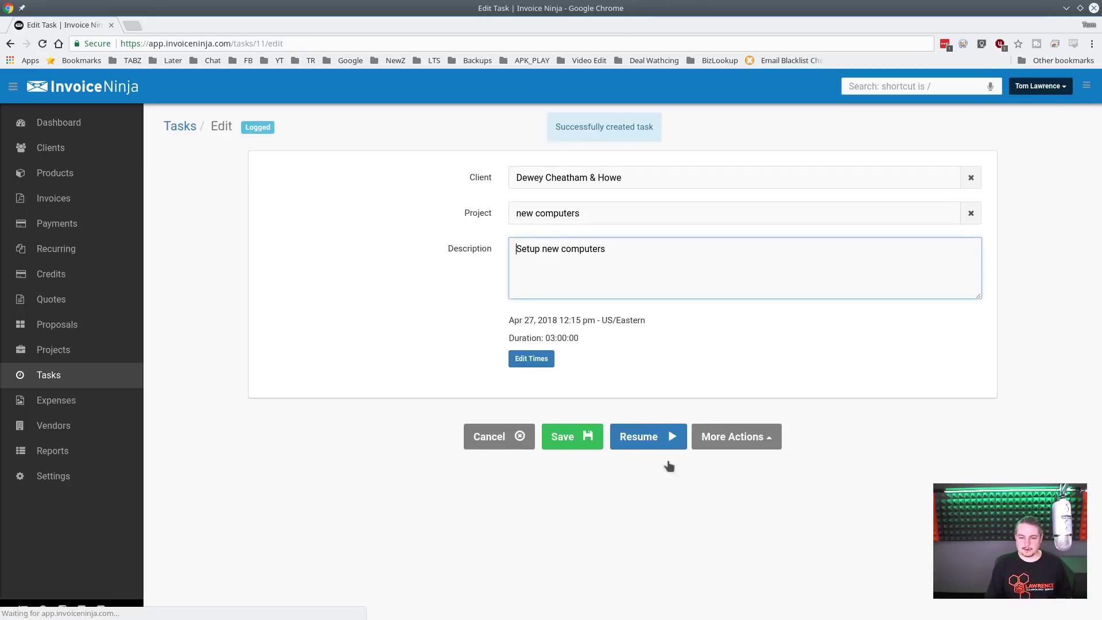
Reopen the new computers project and examine its duration summary, hours chart and list of tasks
click(76, 354)
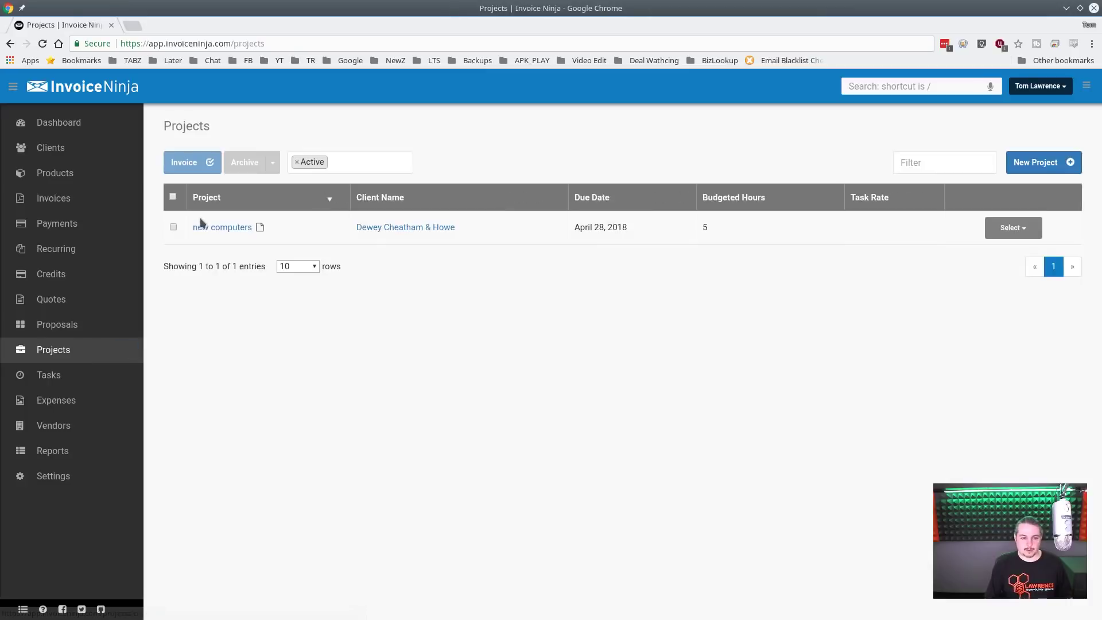
click(435, 227)
key(alt+Left)
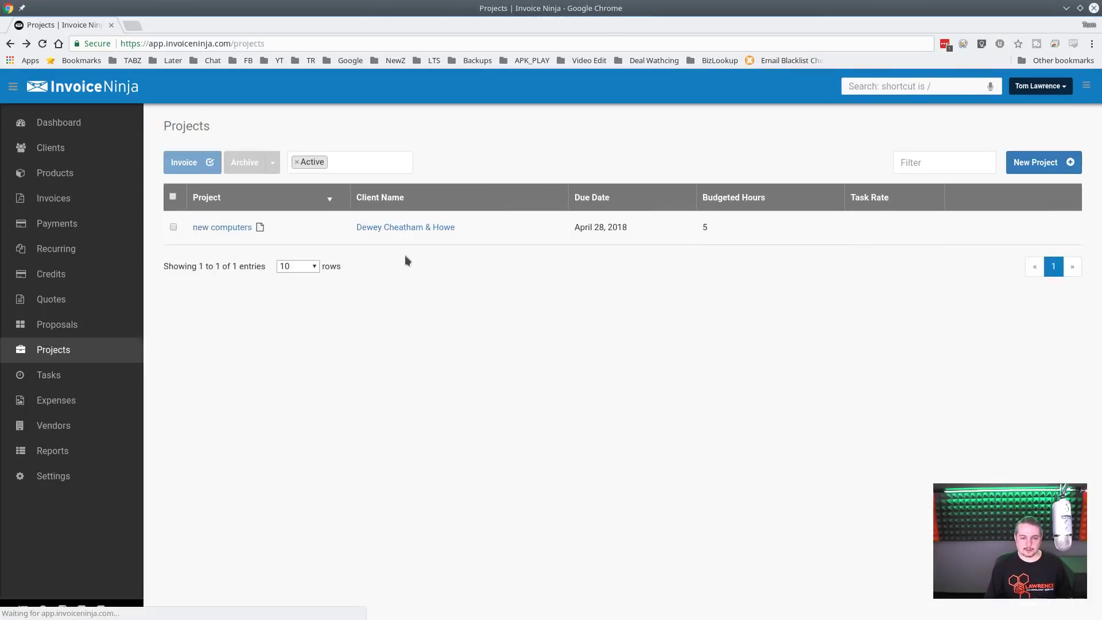
click(227, 233)
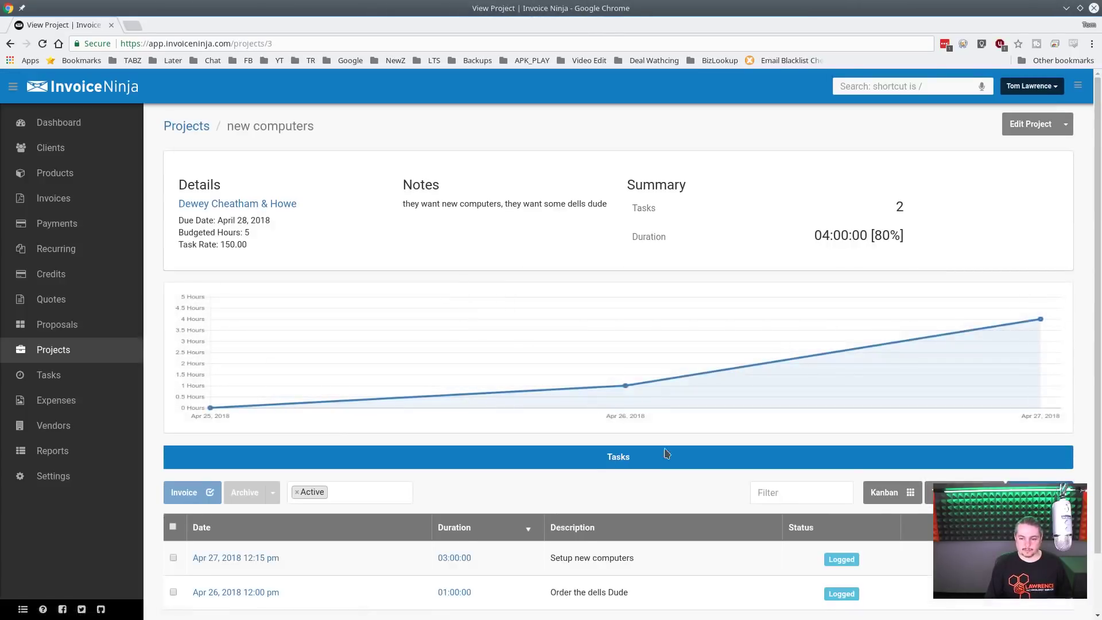
scroll(337, 326, down, 2)
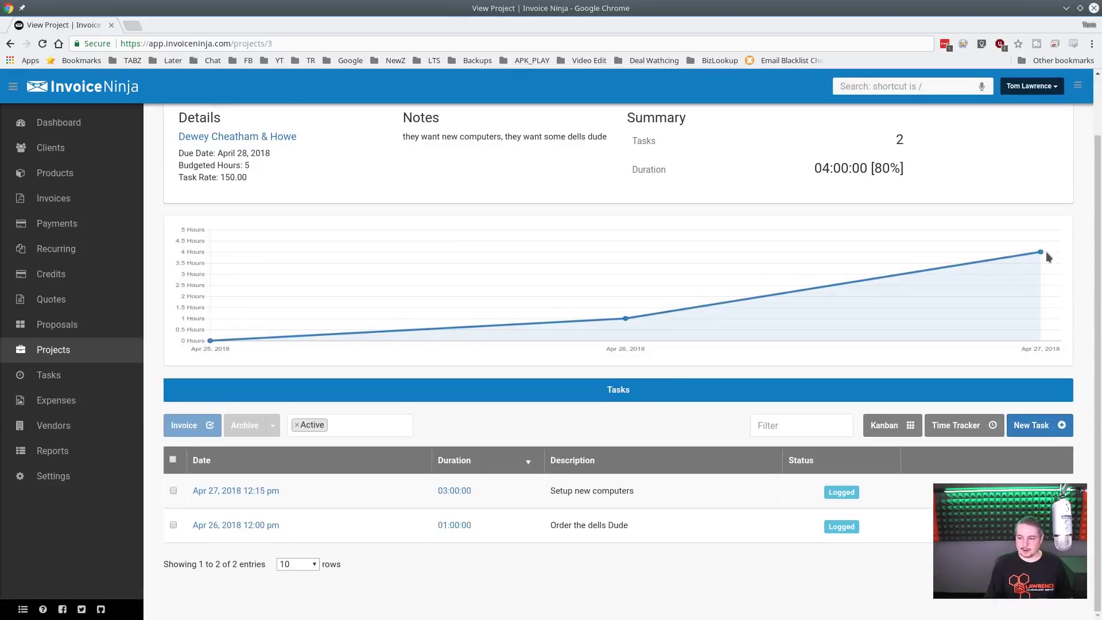
mouse_move(1042, 257)
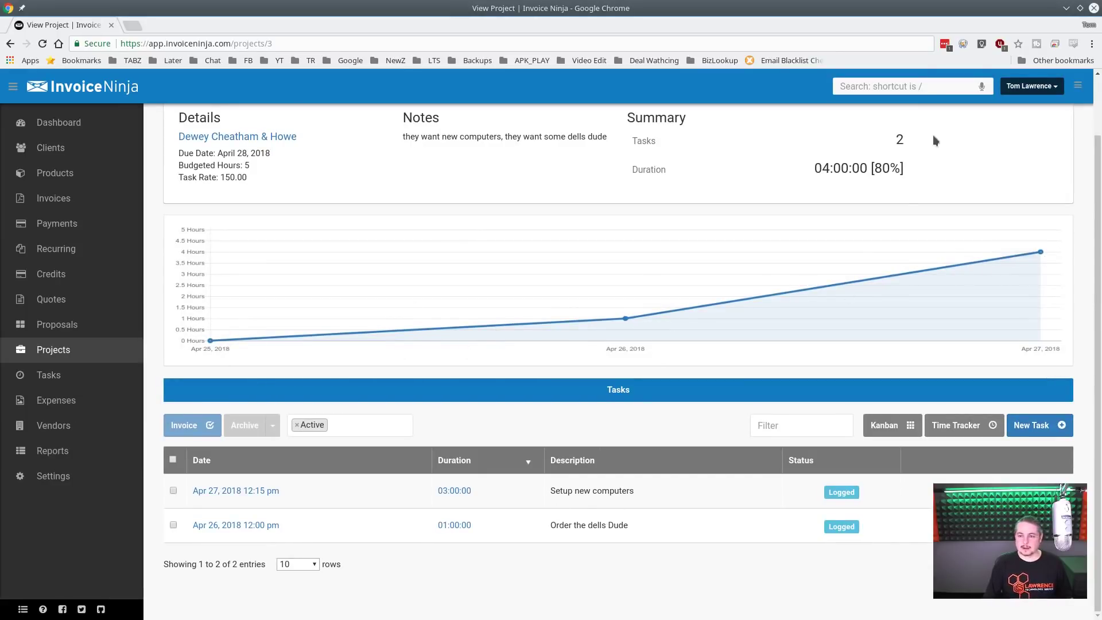
scroll(885, 181, up, 1)
scroll(886, 181, up, 2)
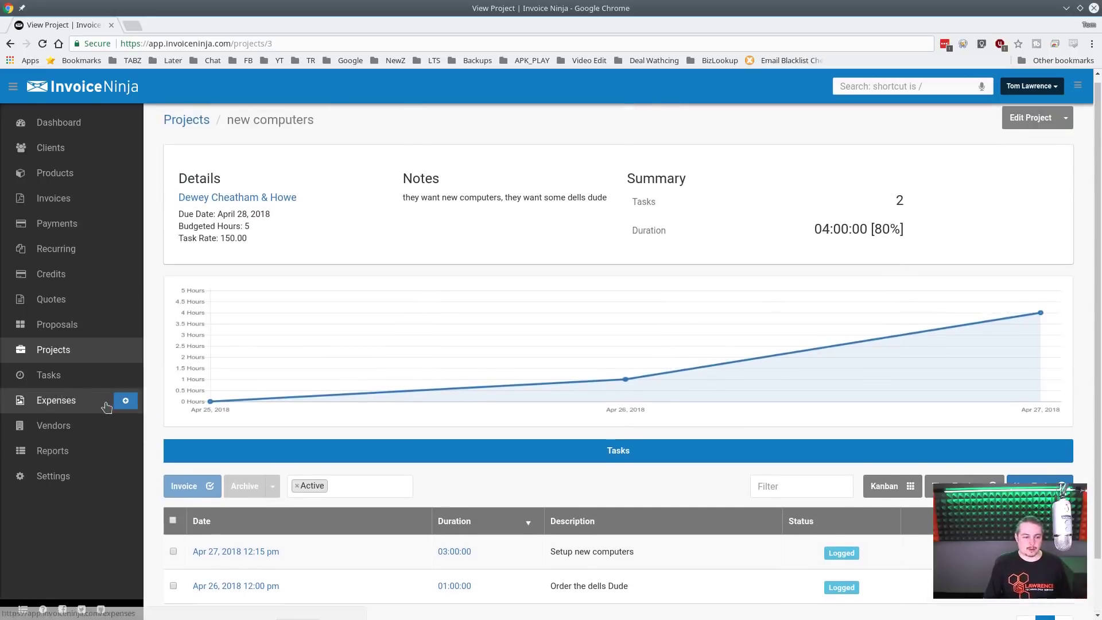
scroll(218, 405, down, 2)
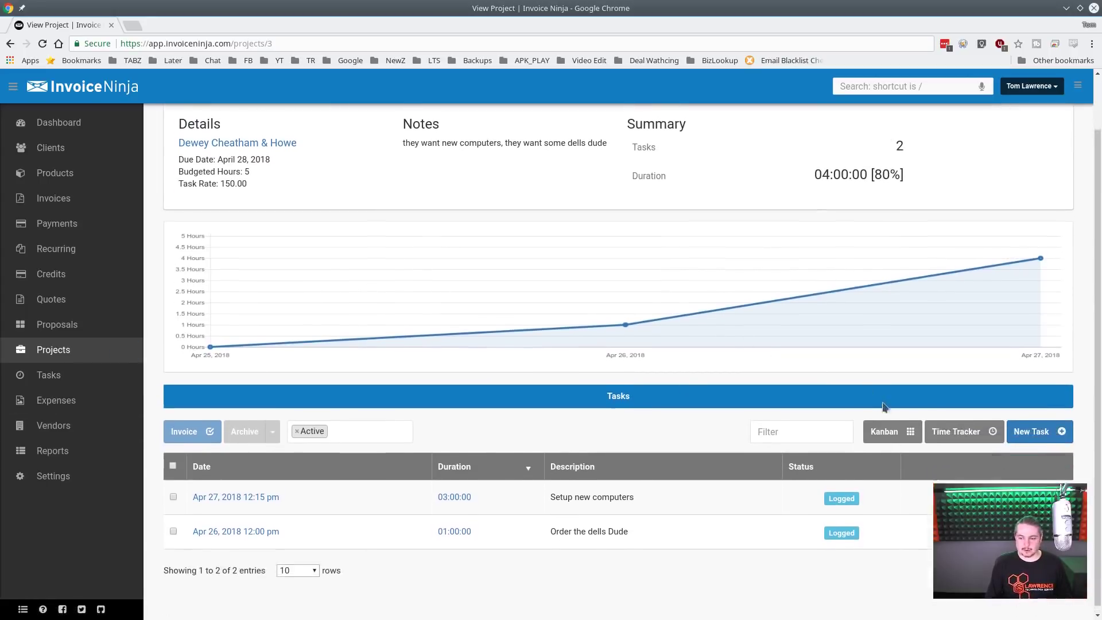
Start a new task in the new computers project with the description "deliver computer"
click(1031, 427)
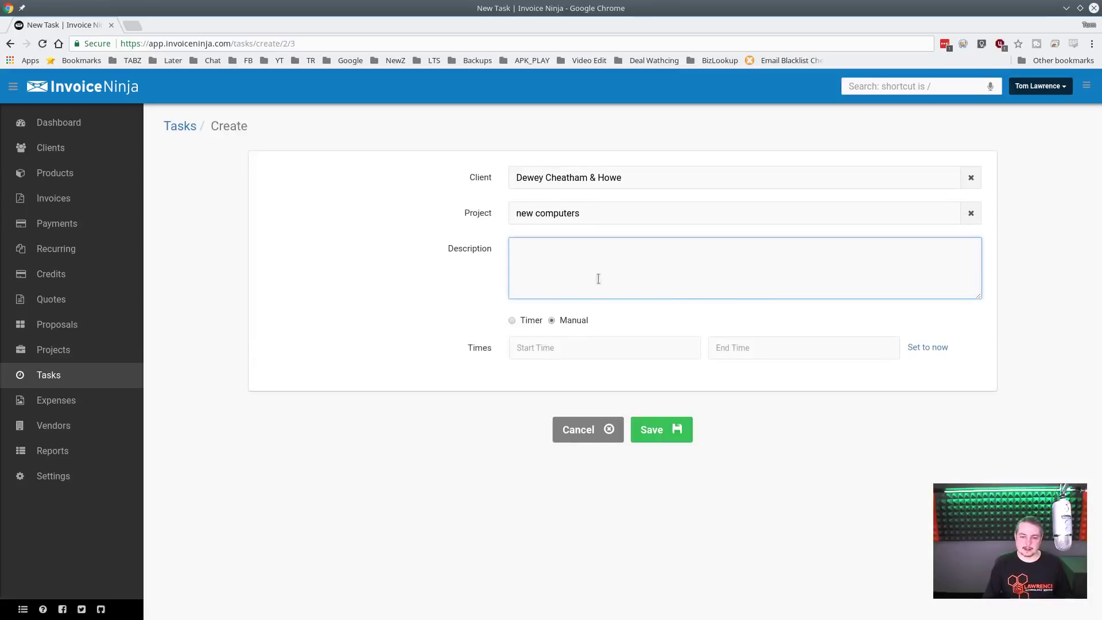
text(delv)
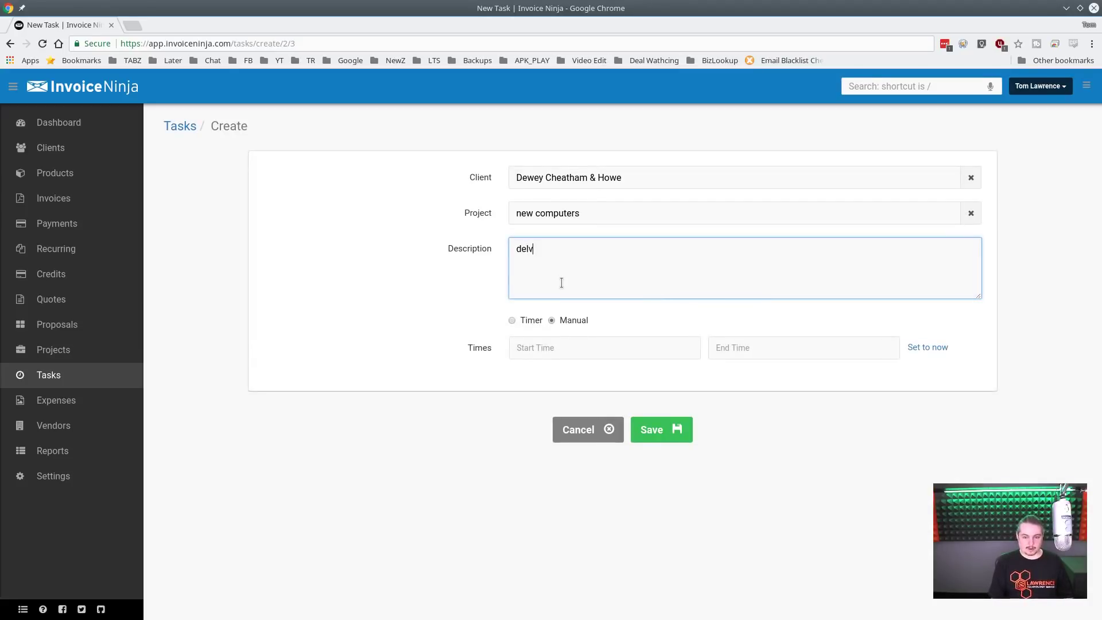
key(BackSpace)
key(BackSpace)
key(BackSpace)
text(live)
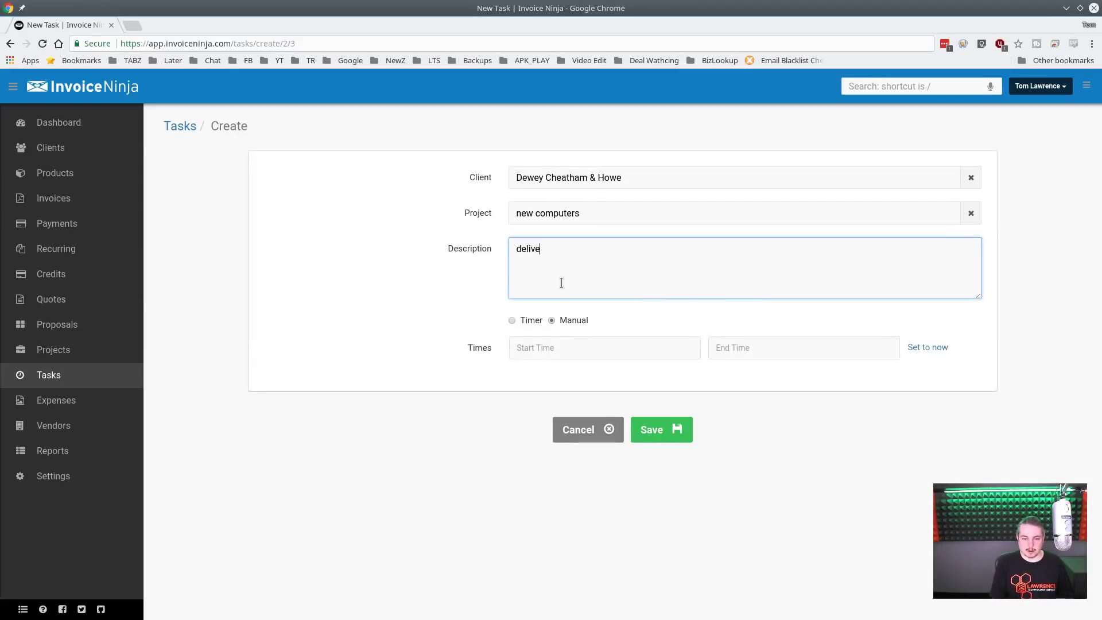
text(r compute)
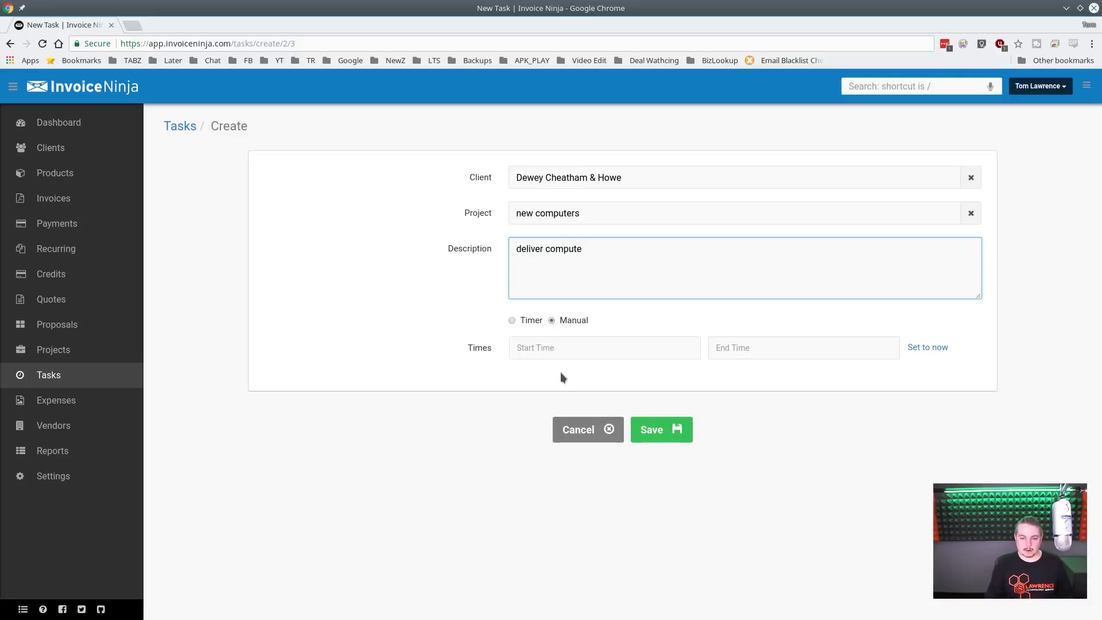
text(r)
Set the delivery task's times from Apr 28, 2018 12:00 pm to 1:00 pm and save the task
click(565, 353)
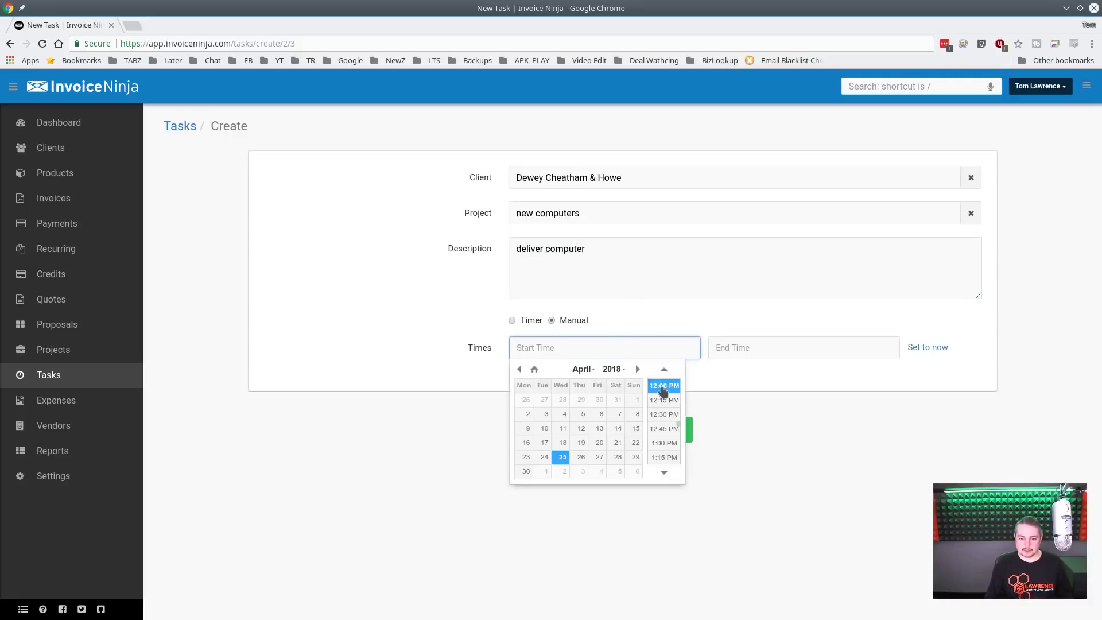
click(663, 388)
click(645, 351)
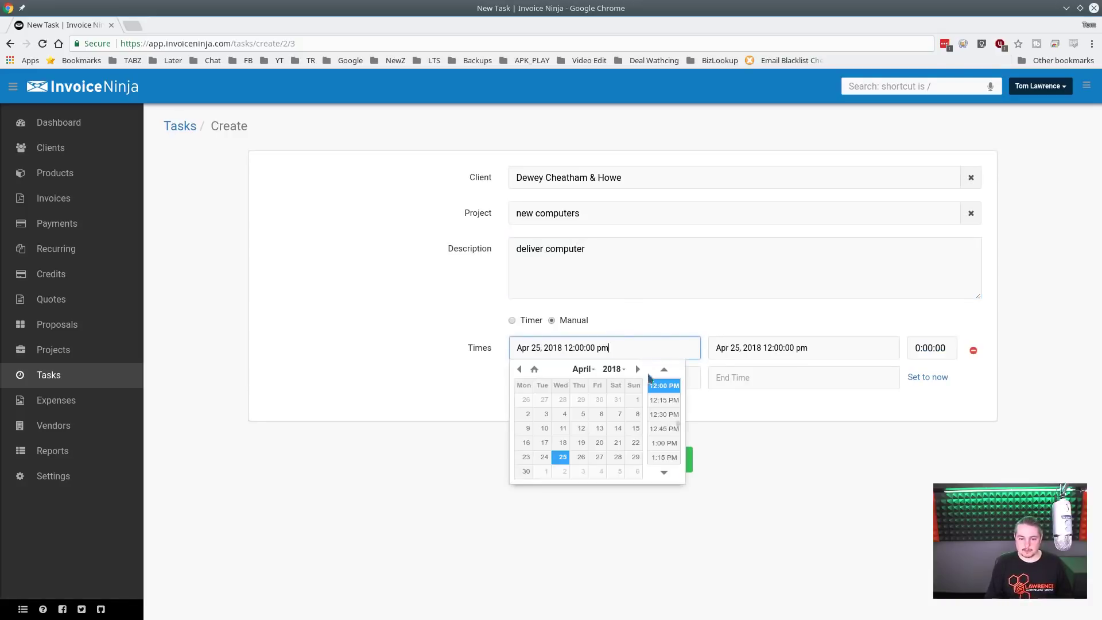
click(617, 457)
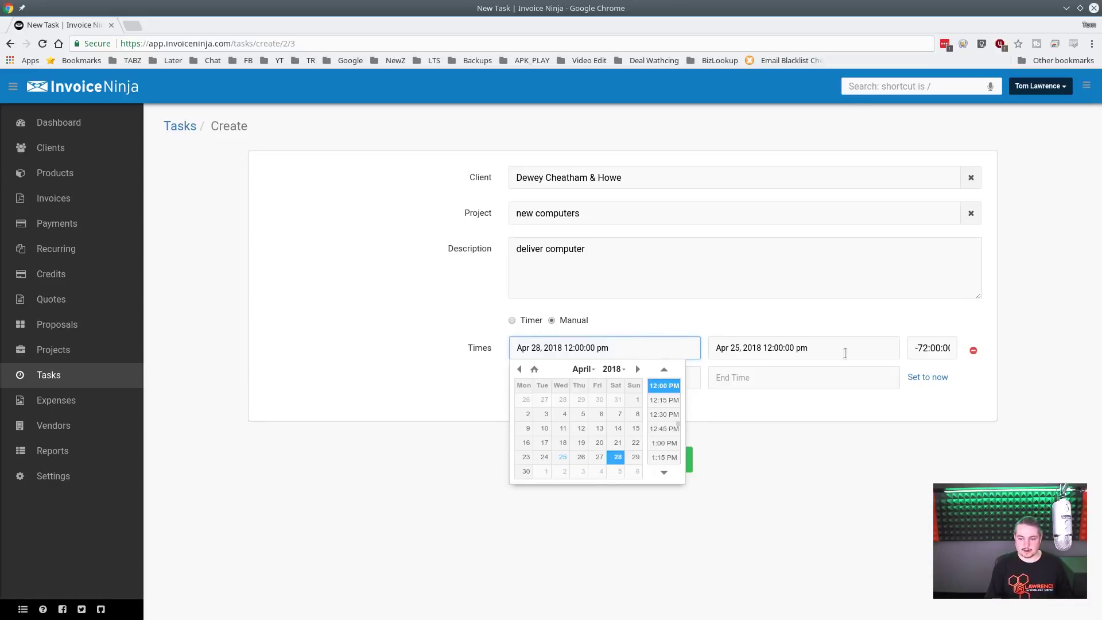
click(844, 351)
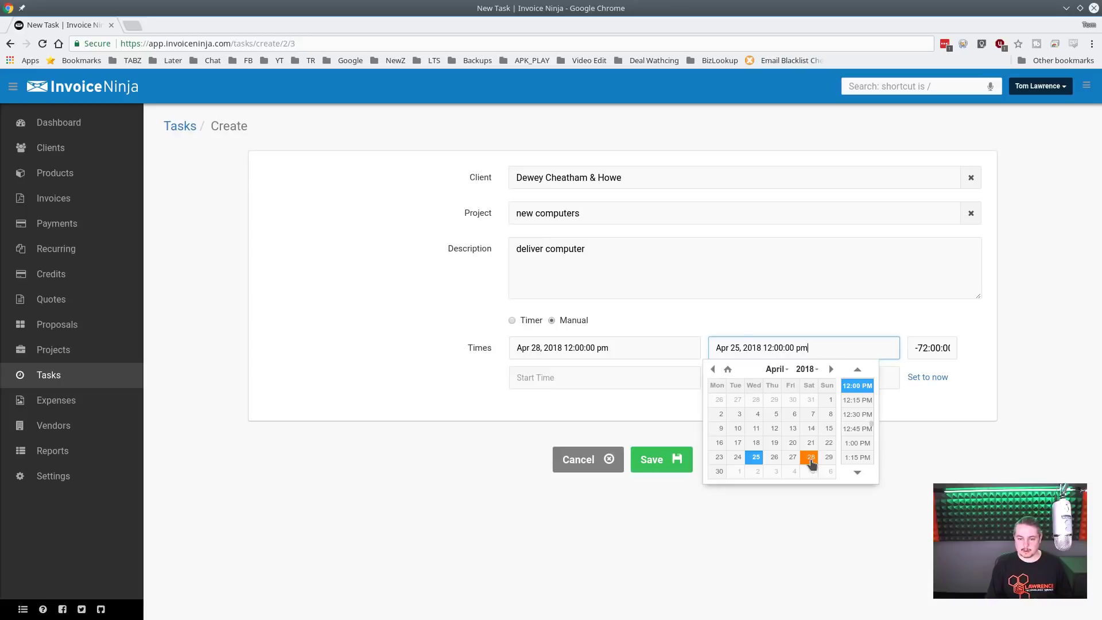
click(811, 459)
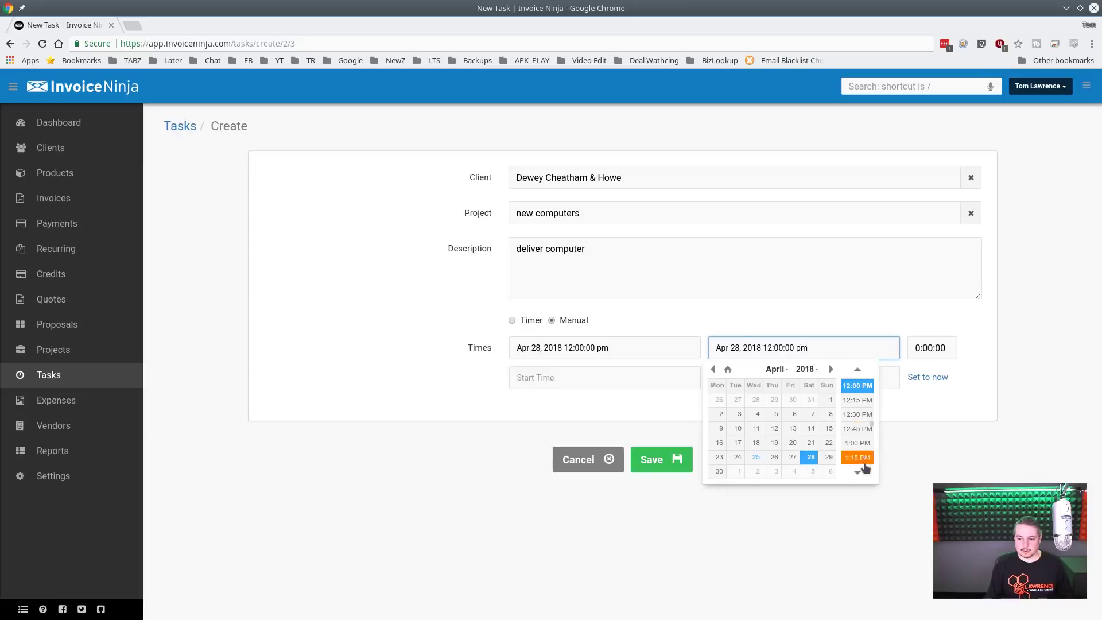
click(858, 472)
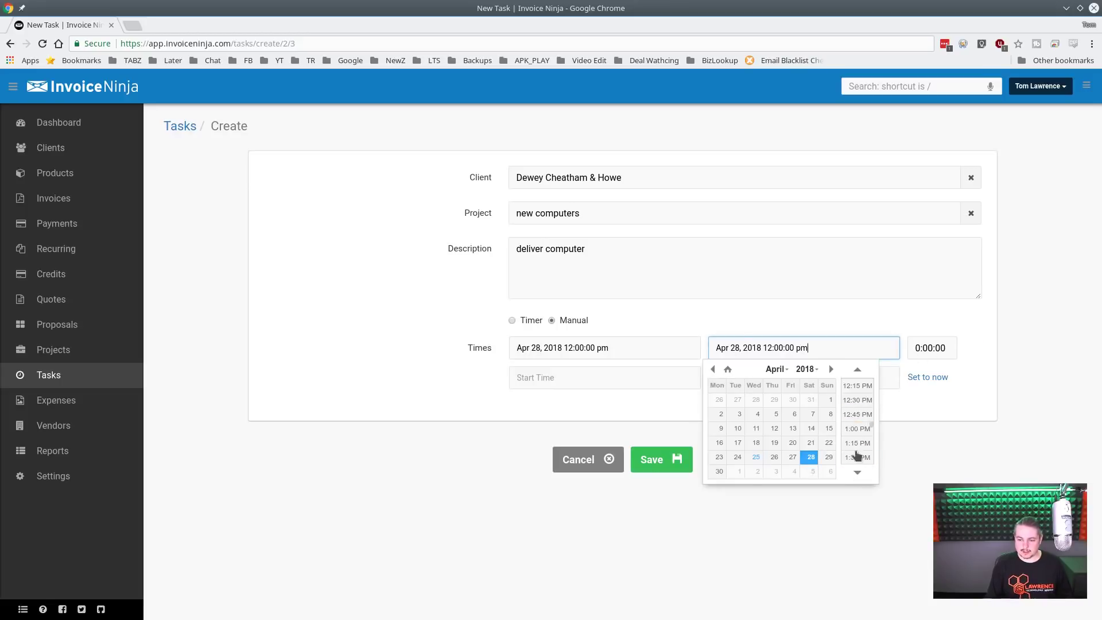
click(857, 428)
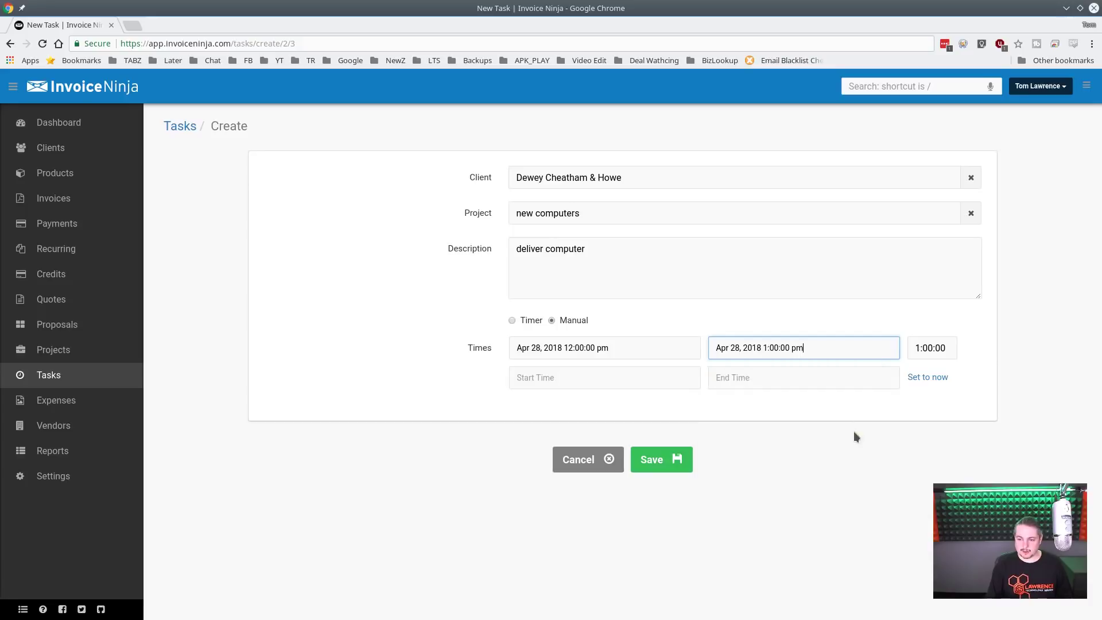
click(659, 459)
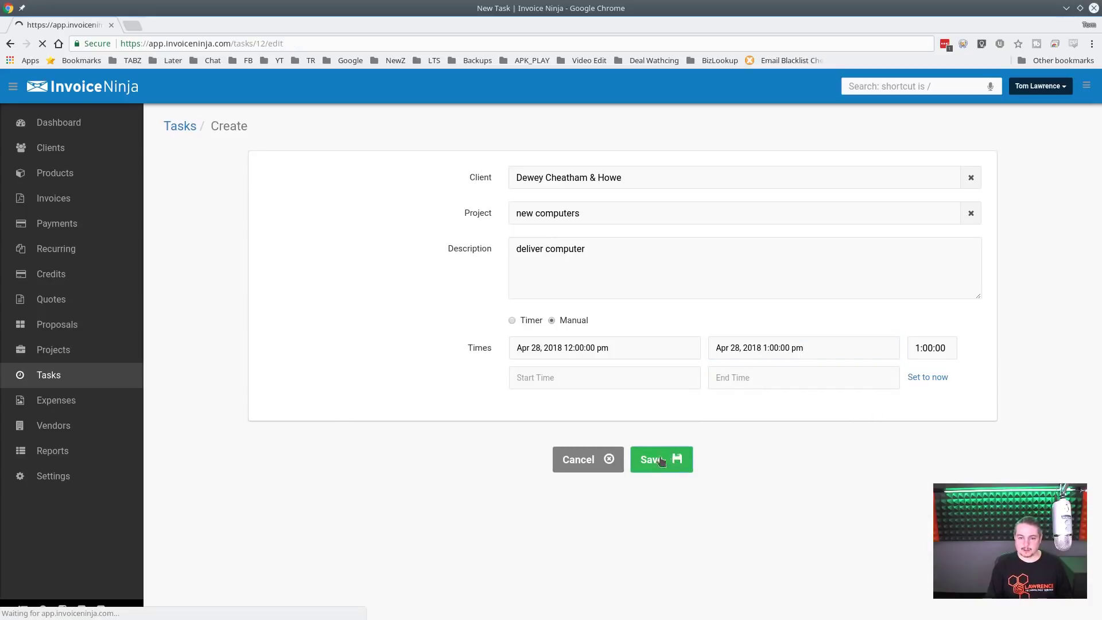
Open the new computers project again and review its notes, budgeted hours usage, chart and task list
click(68, 349)
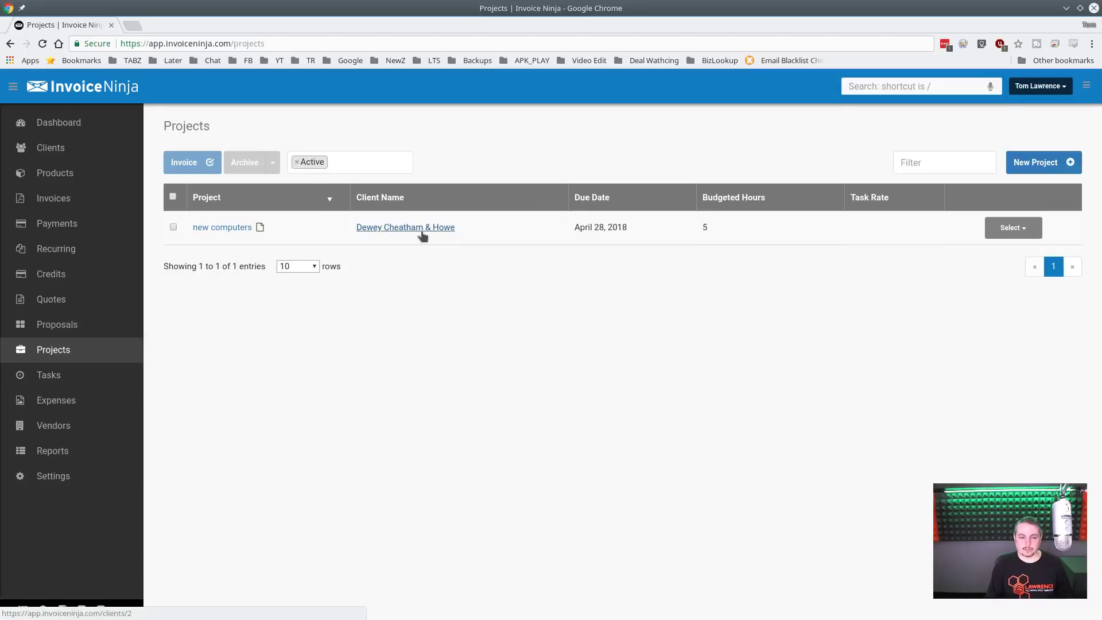
click(211, 227)
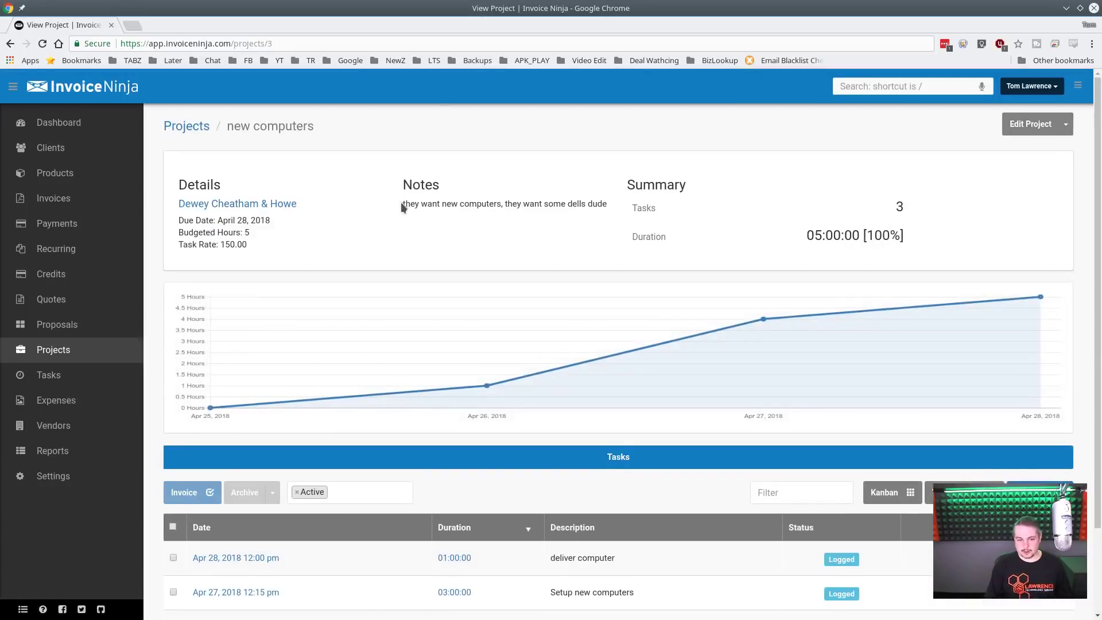
drag(401, 202, 614, 210)
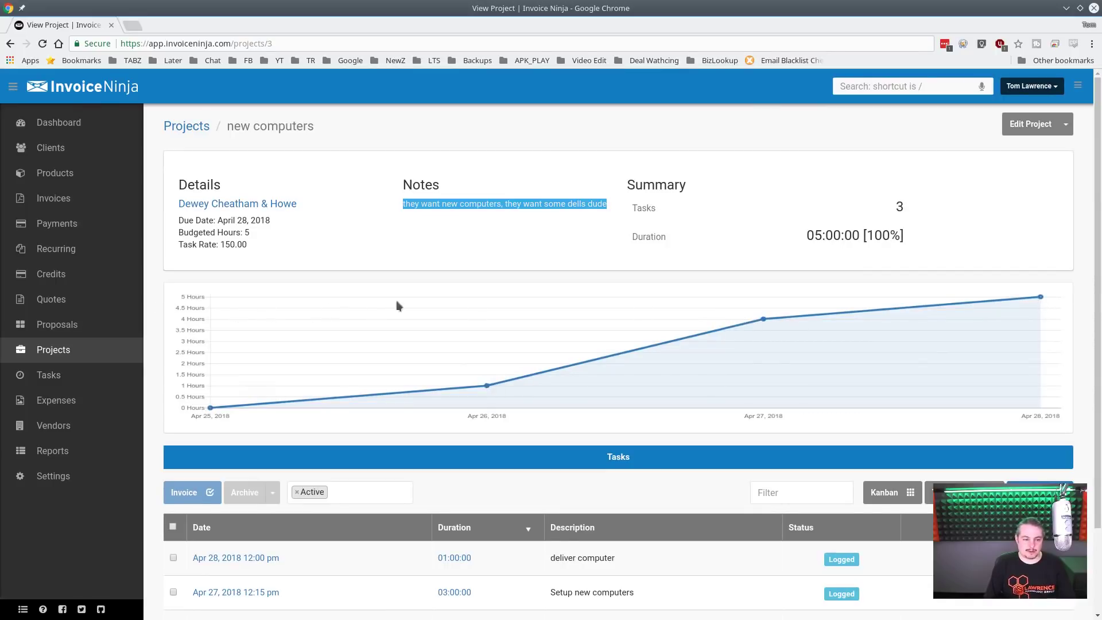
scroll(693, 434, down, 3)
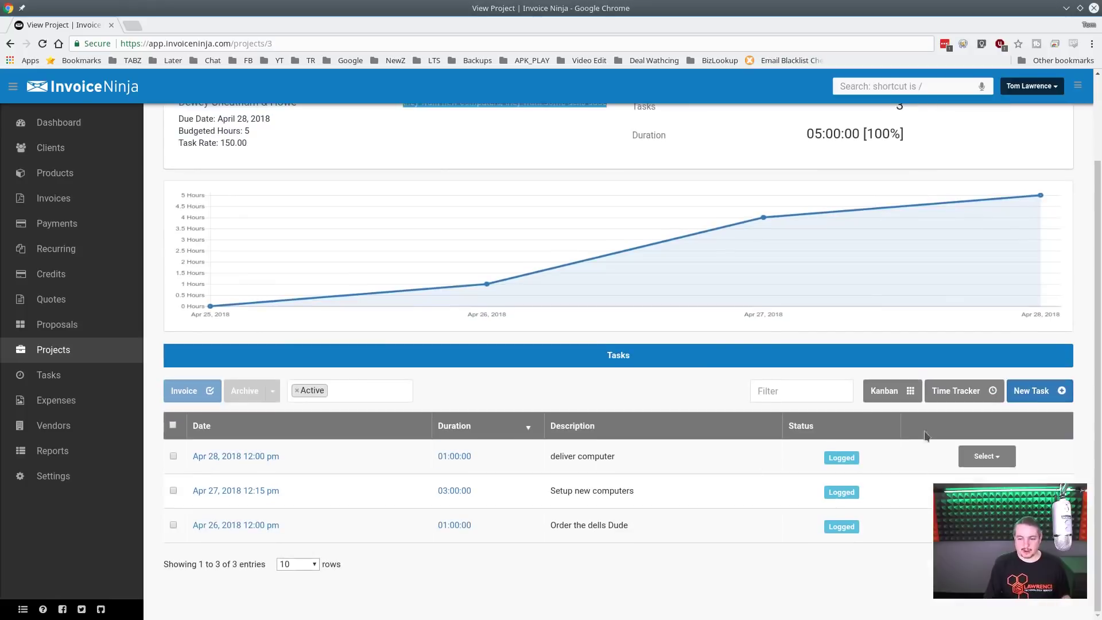
Move all three tasks to "Ready to do" on the project's Kanban board, and check their statuses in the overall task list and board
click(885, 396)
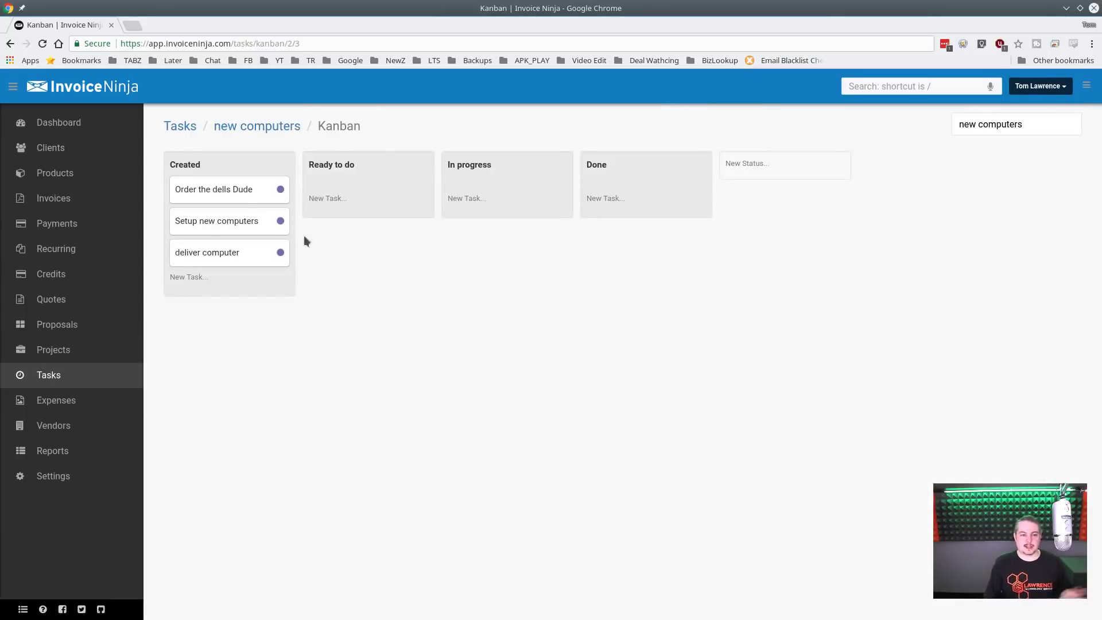
drag(233, 189, 318, 218)
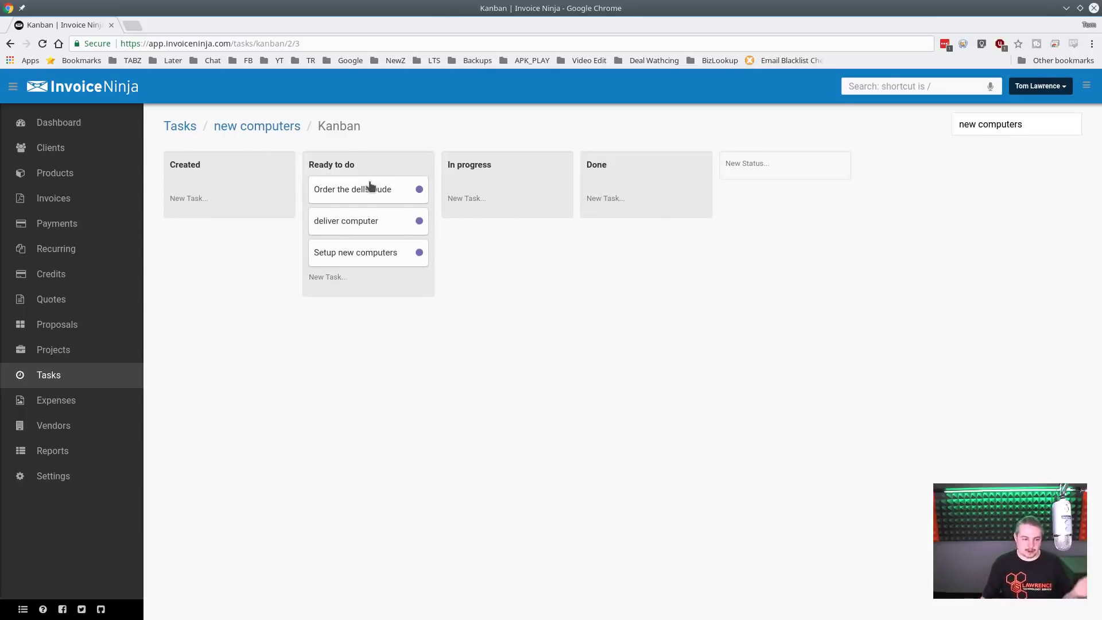
click(56, 387)
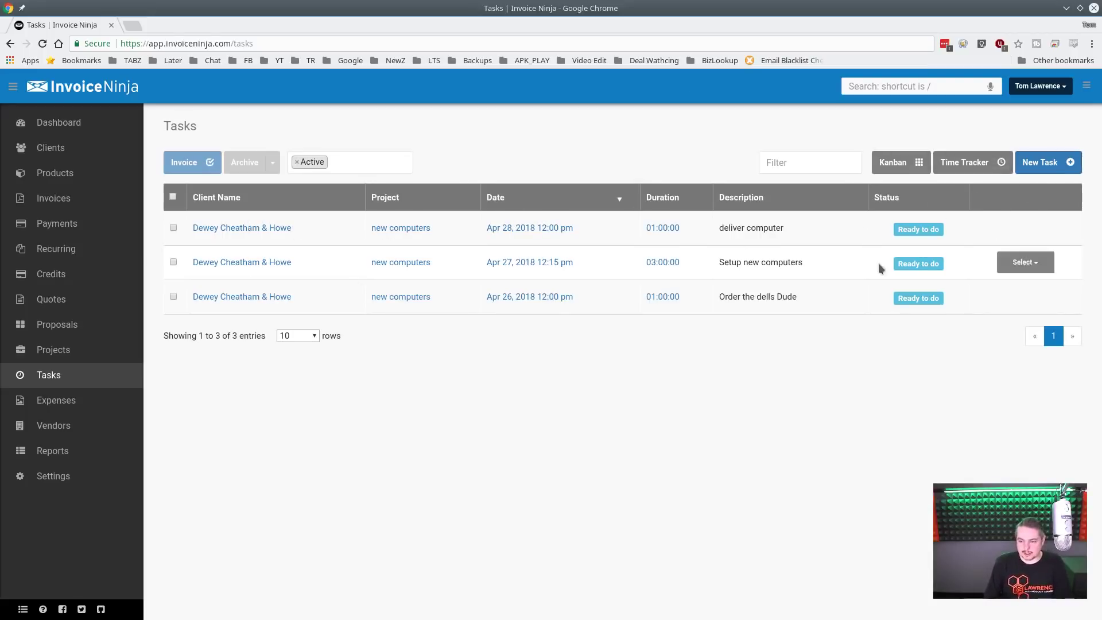
click(904, 166)
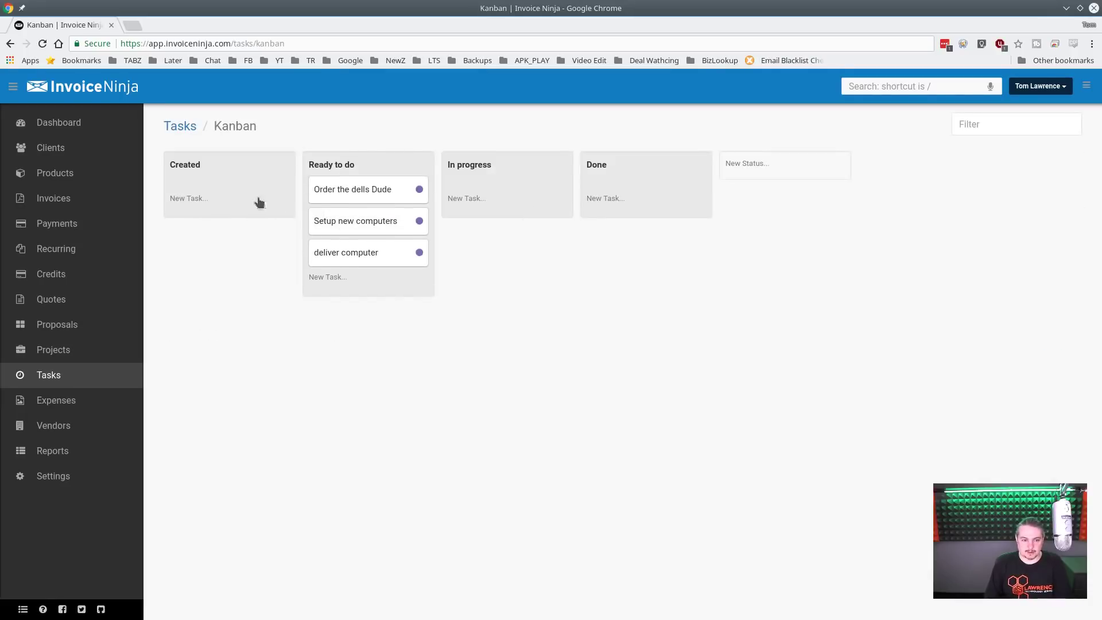
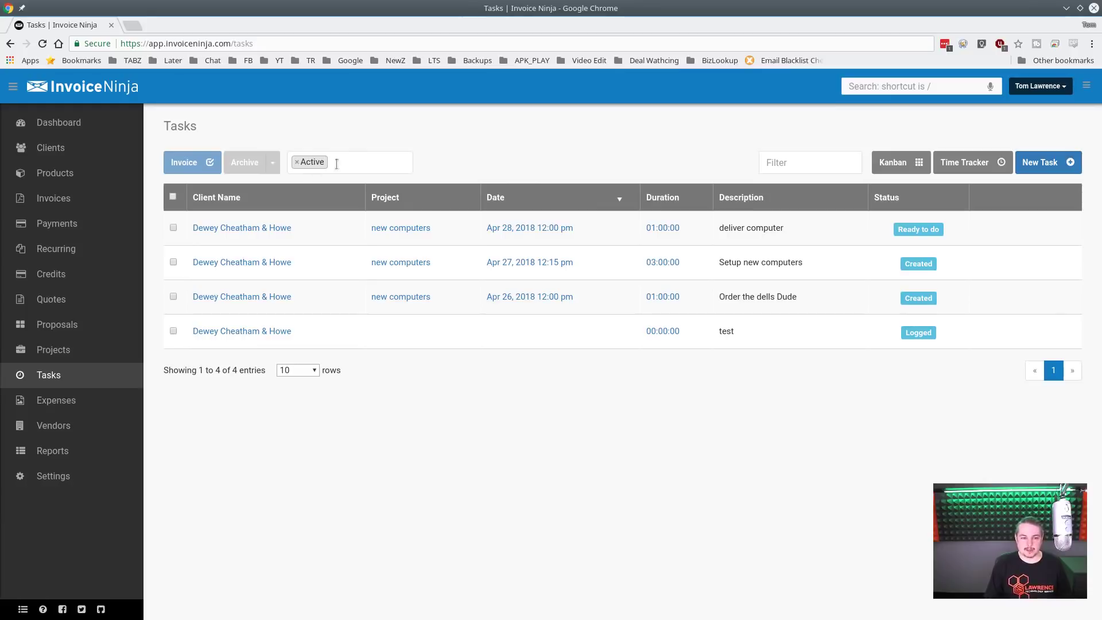
Compare the overall Kanban board with the new computers project's own board, and check the project summary and overall task list
click(821, 170)
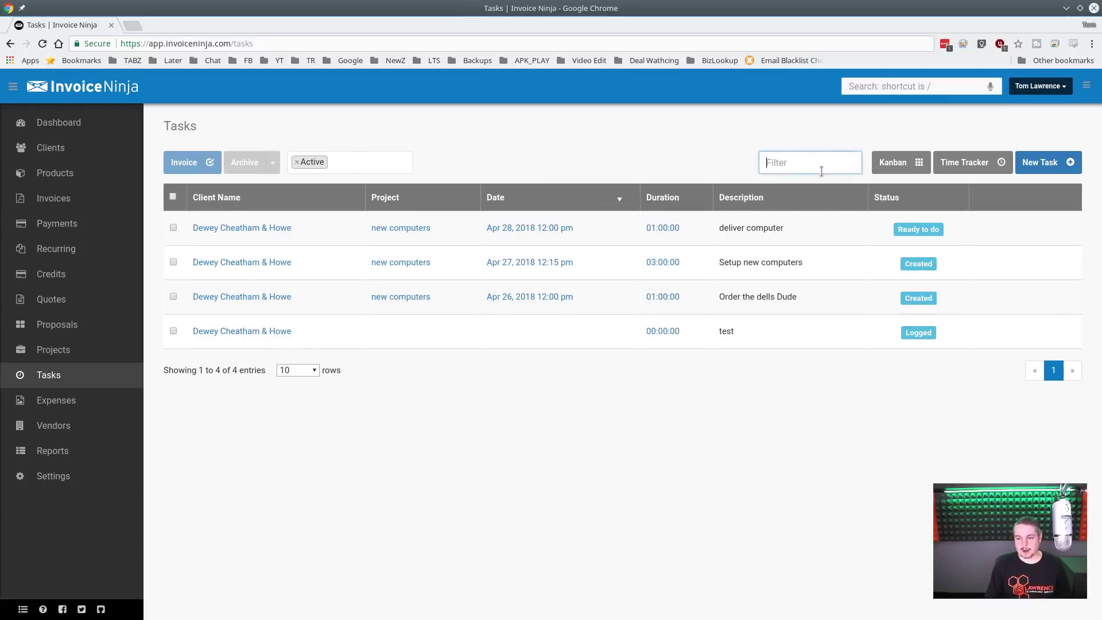
click(905, 158)
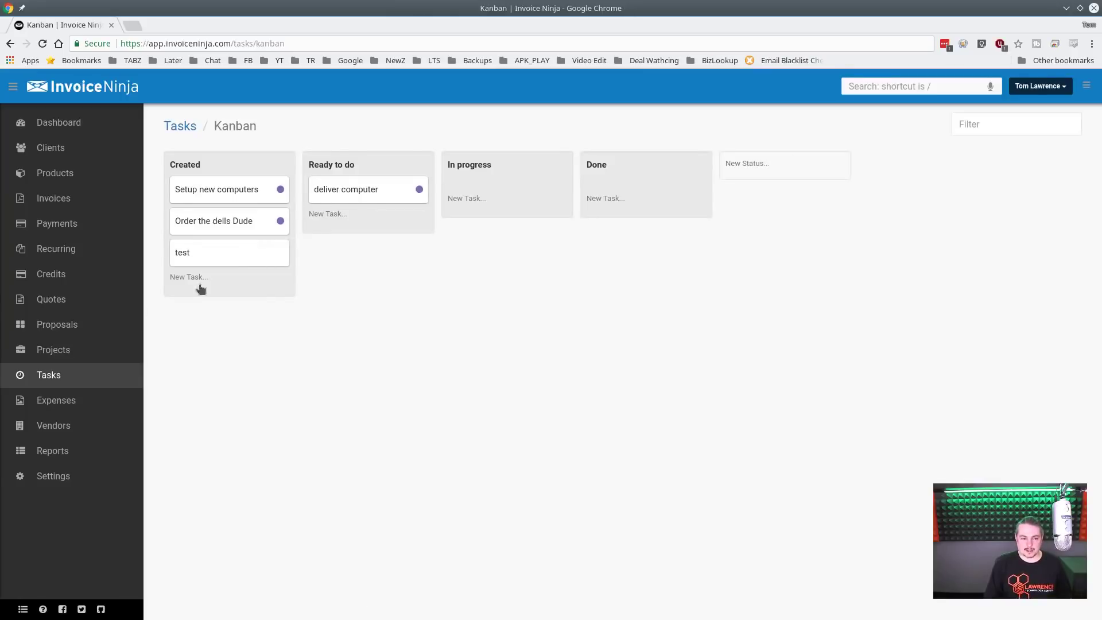
click(65, 351)
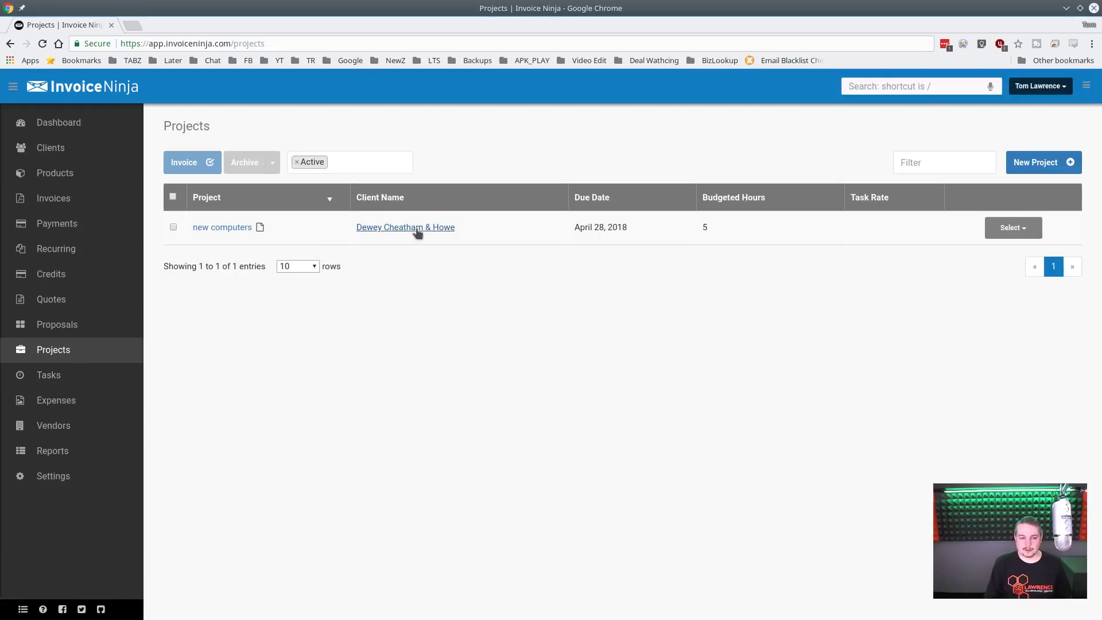
click(212, 230)
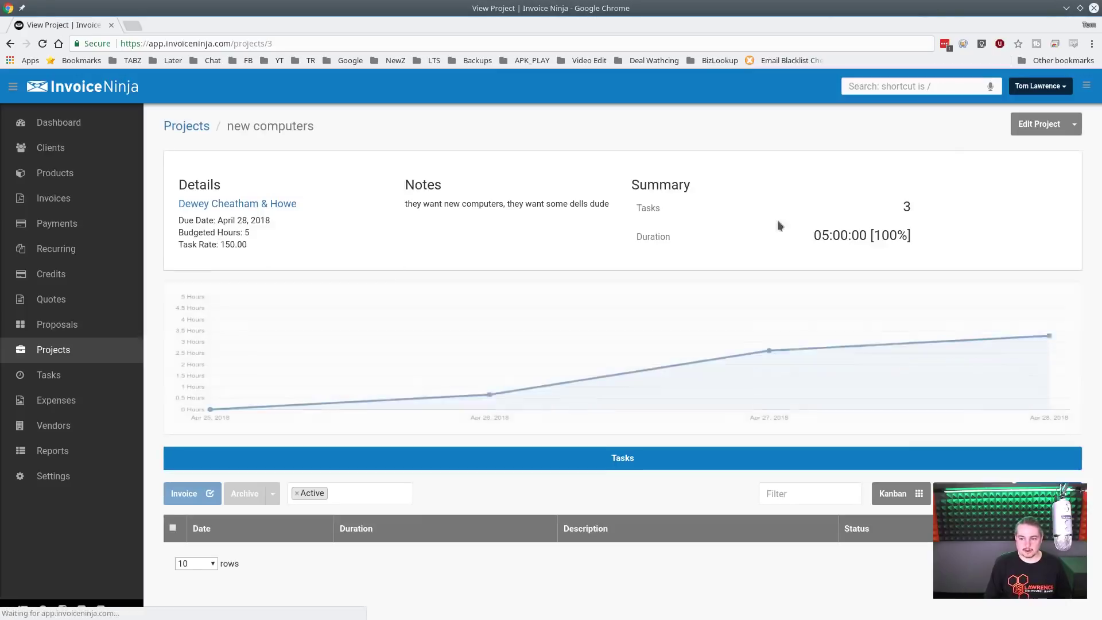
click(888, 498)
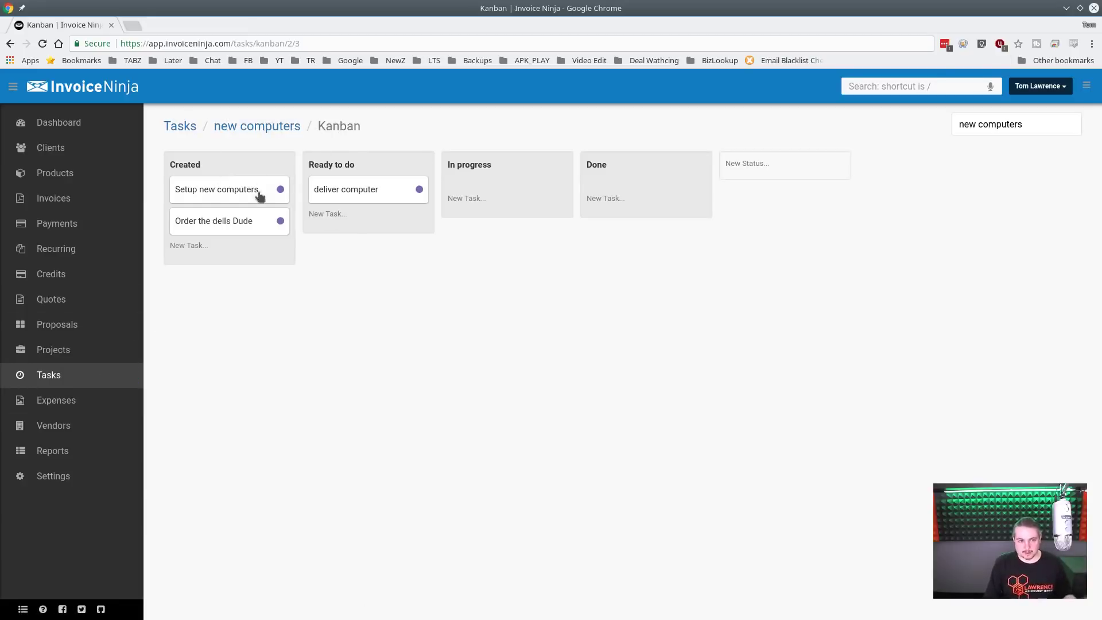
click(56, 374)
click(57, 352)
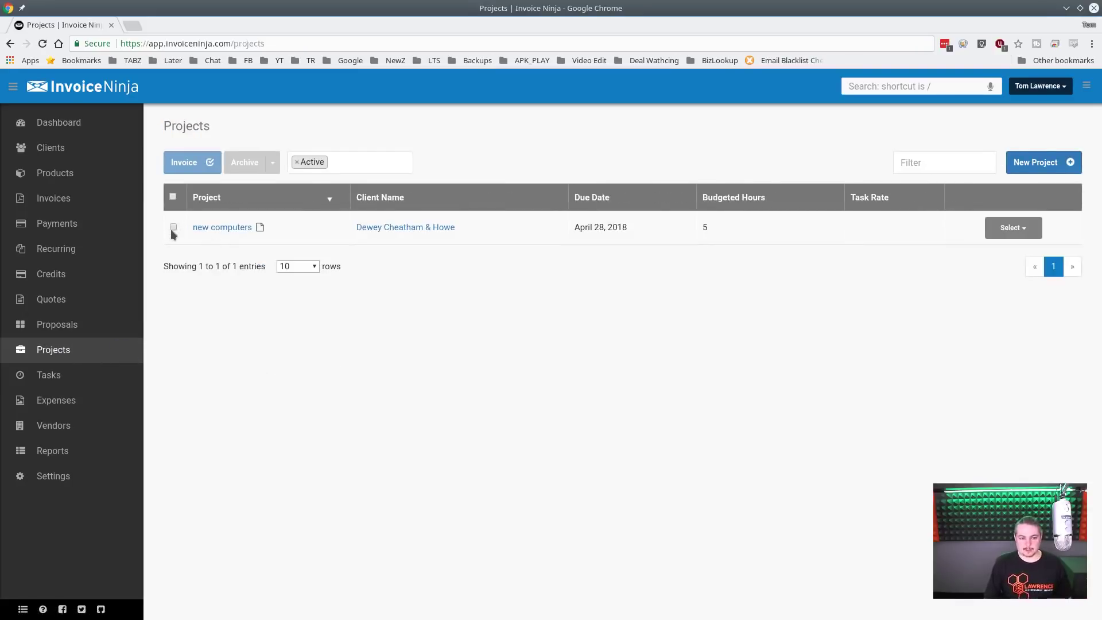
click(55, 376)
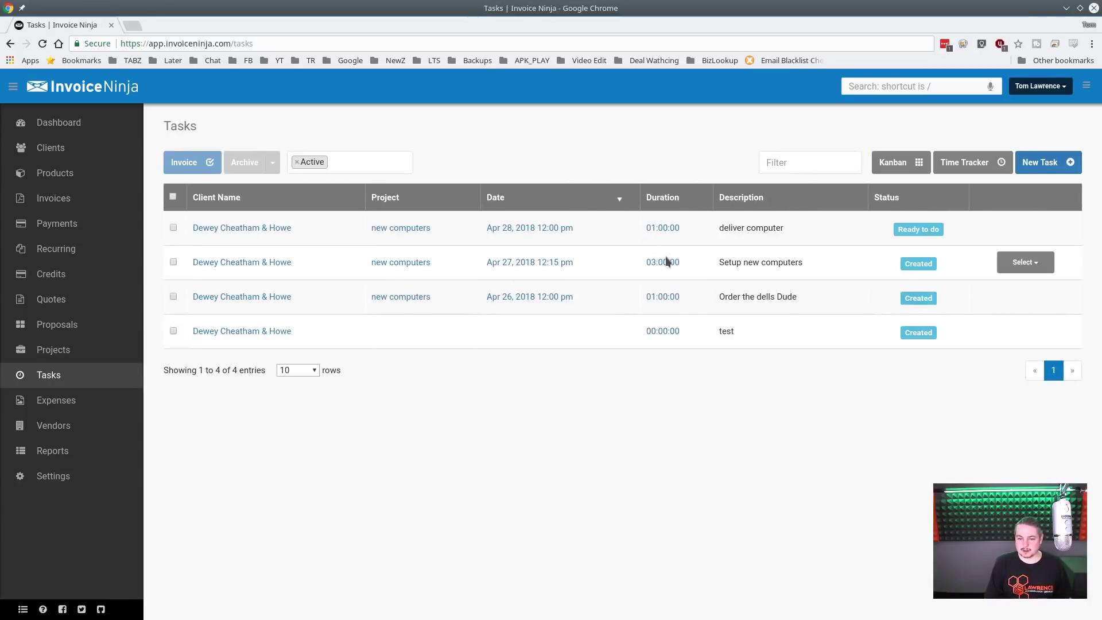
Create an invoice from the new computers project in the project list
click(72, 349)
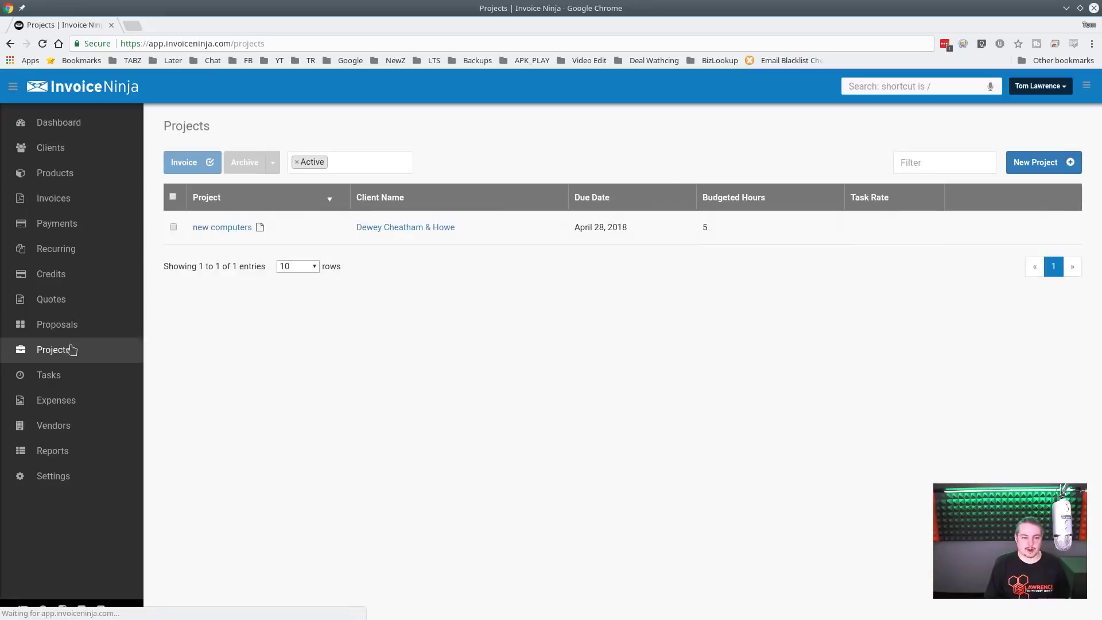
click(173, 228)
click(184, 171)
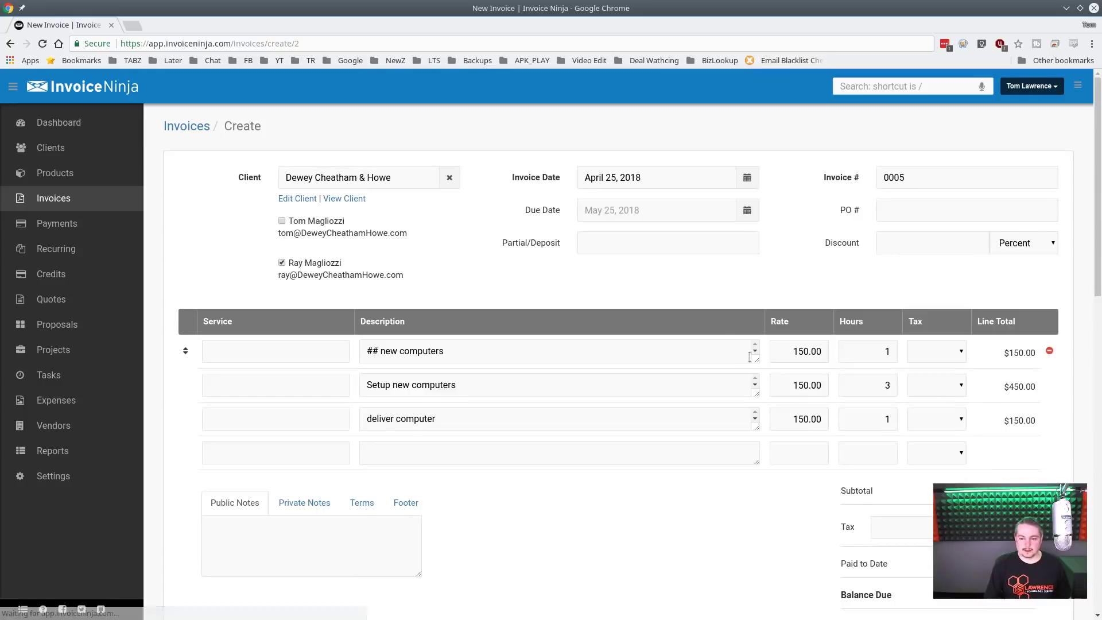
Enlarge the description boxes of the three invoice lines to read their full text and logged times
drag(756, 360, 790, 509)
scroll(792, 508, down, 5)
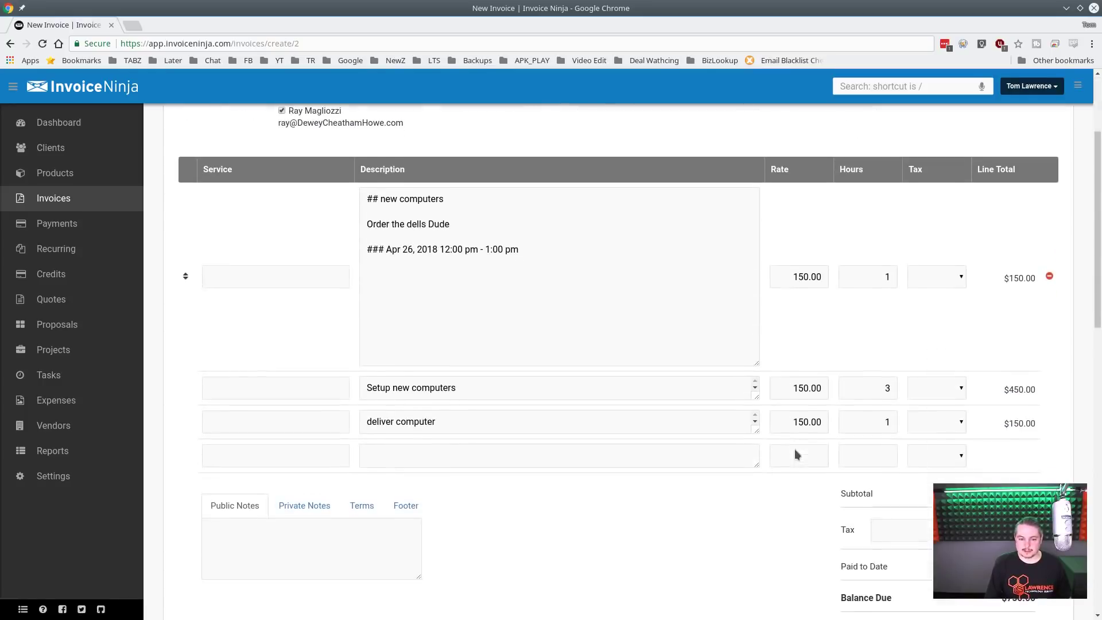
click(756, 396)
scroll(780, 416, down, 5)
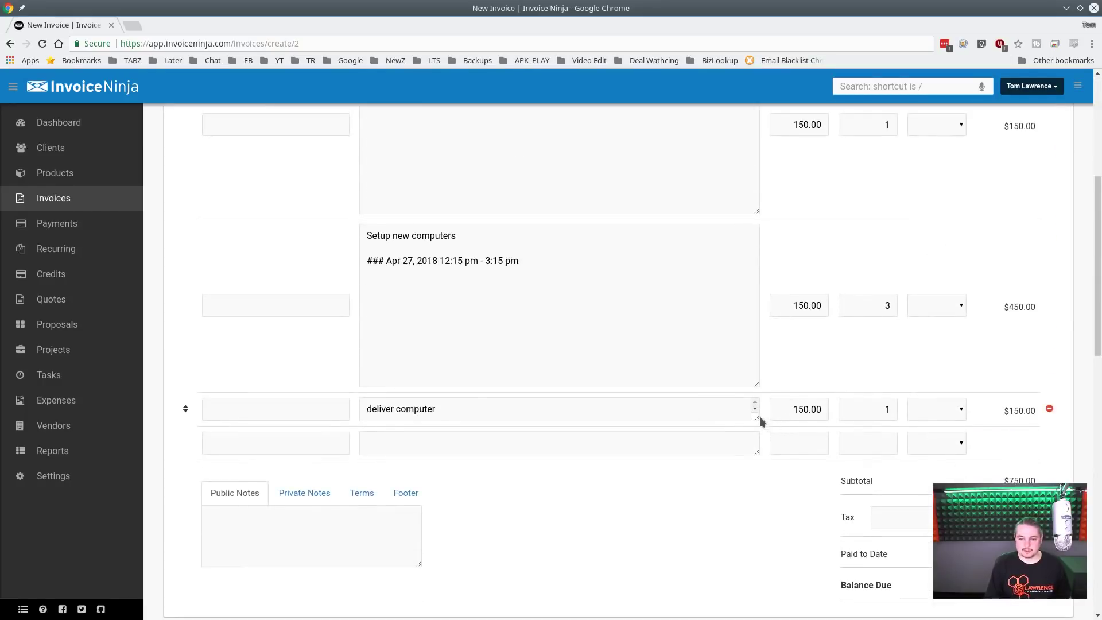
drag(759, 418, 779, 560)
scroll(787, 419, down, 9)
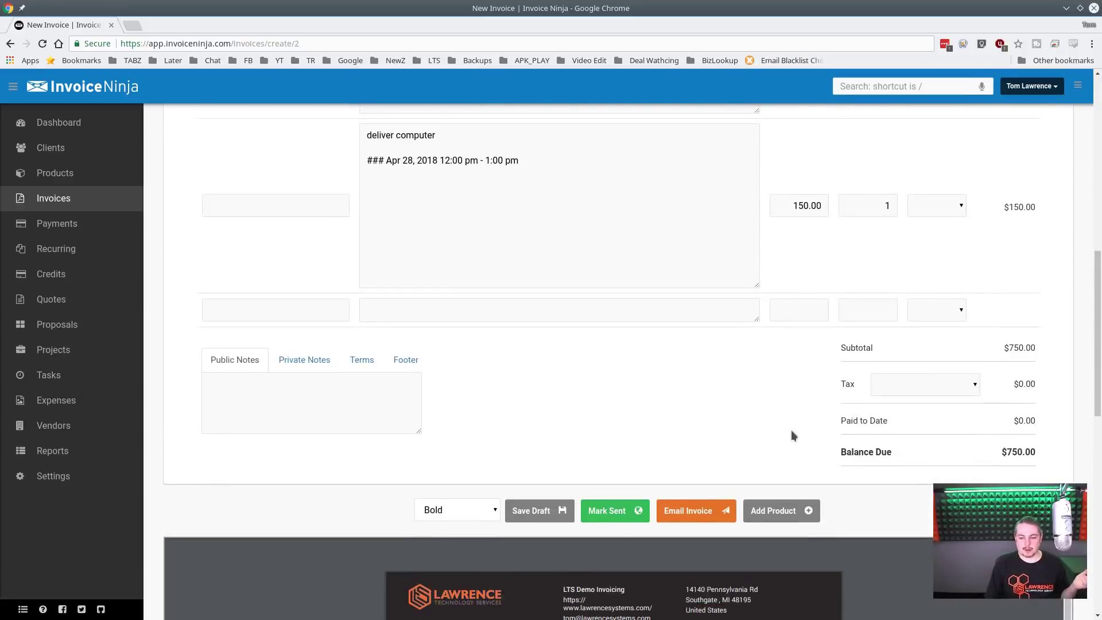
Review the new invoice's totals, PDF preview, client details and line items
scroll(949, 428, down, 7)
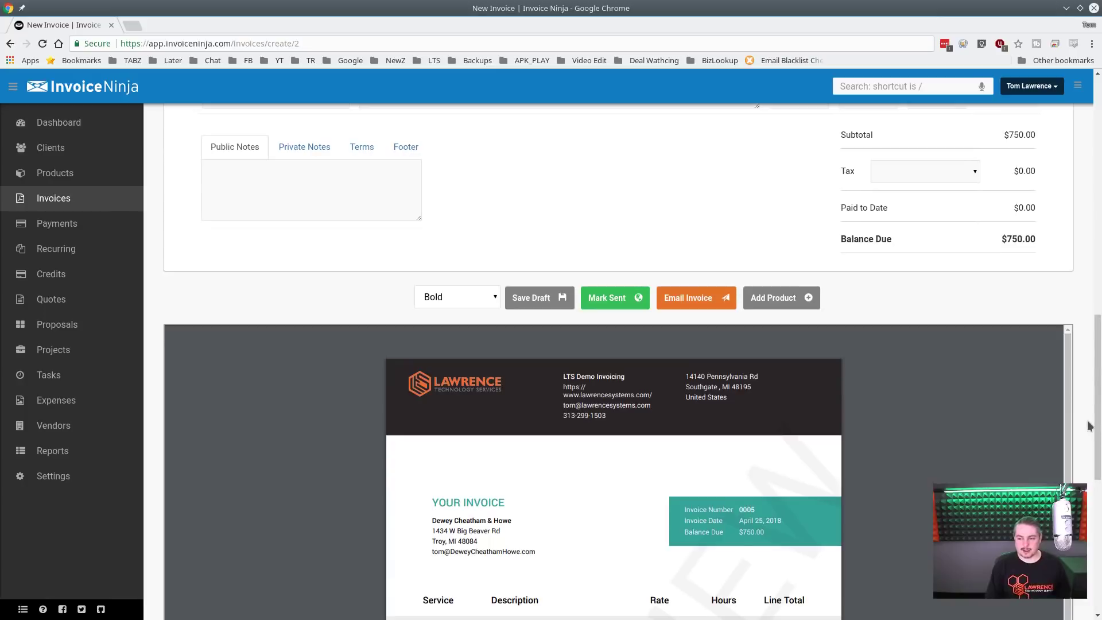
drag(1088, 425, 1088, 556)
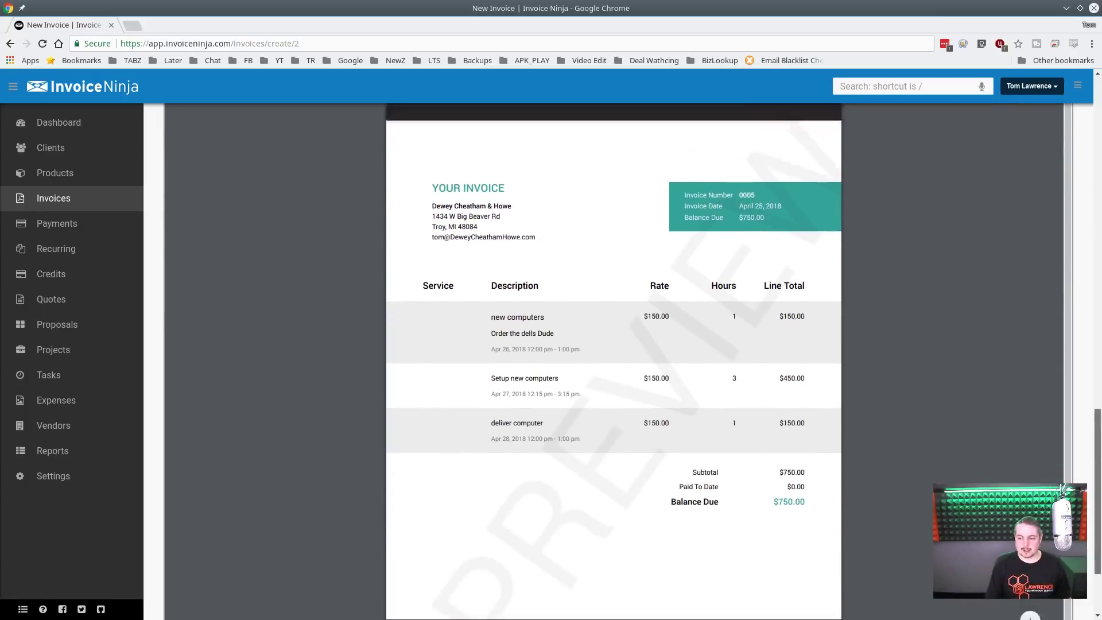
key(Home)
scroll(534, 347, down, 7)
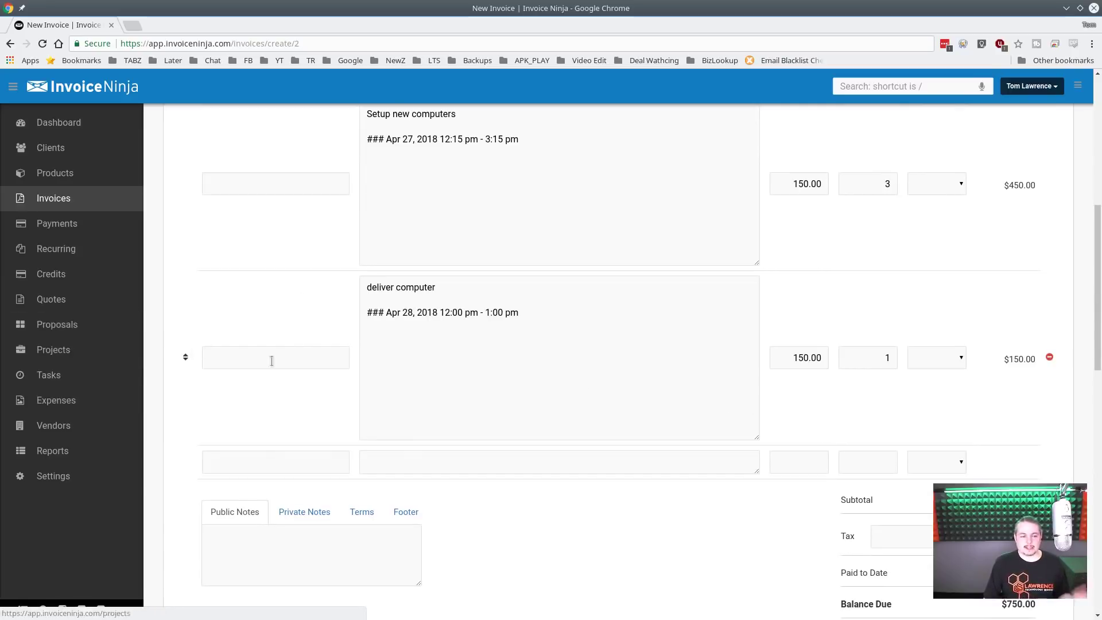
scroll(613, 310, up, 8)
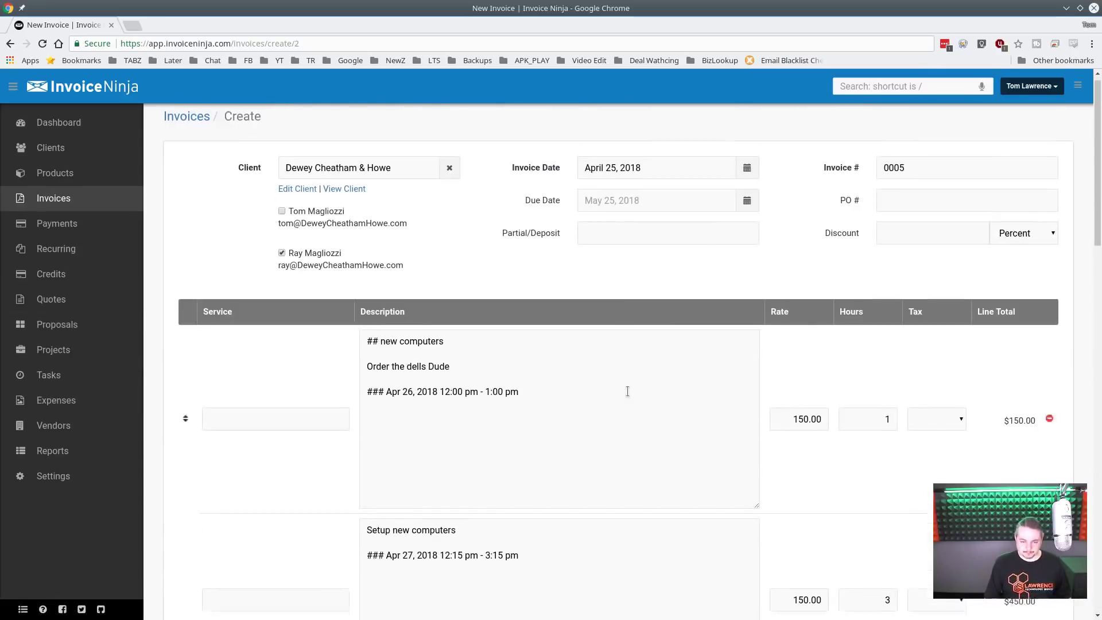
Save the new computers invoice as a draft and mark it as sent
scroll(628, 391, down, 10)
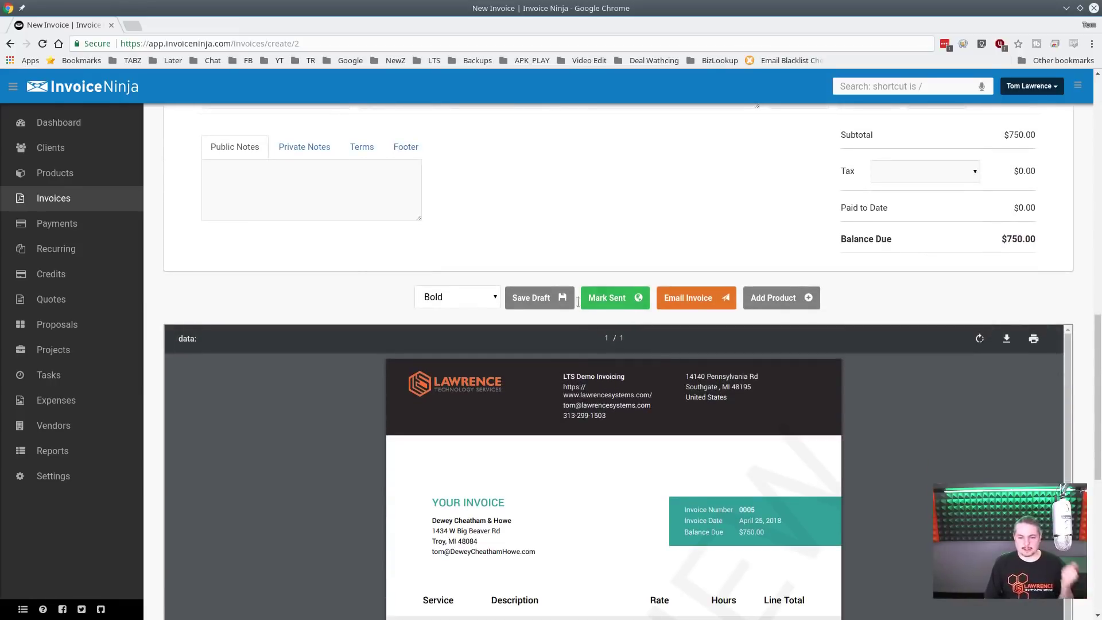
click(529, 301)
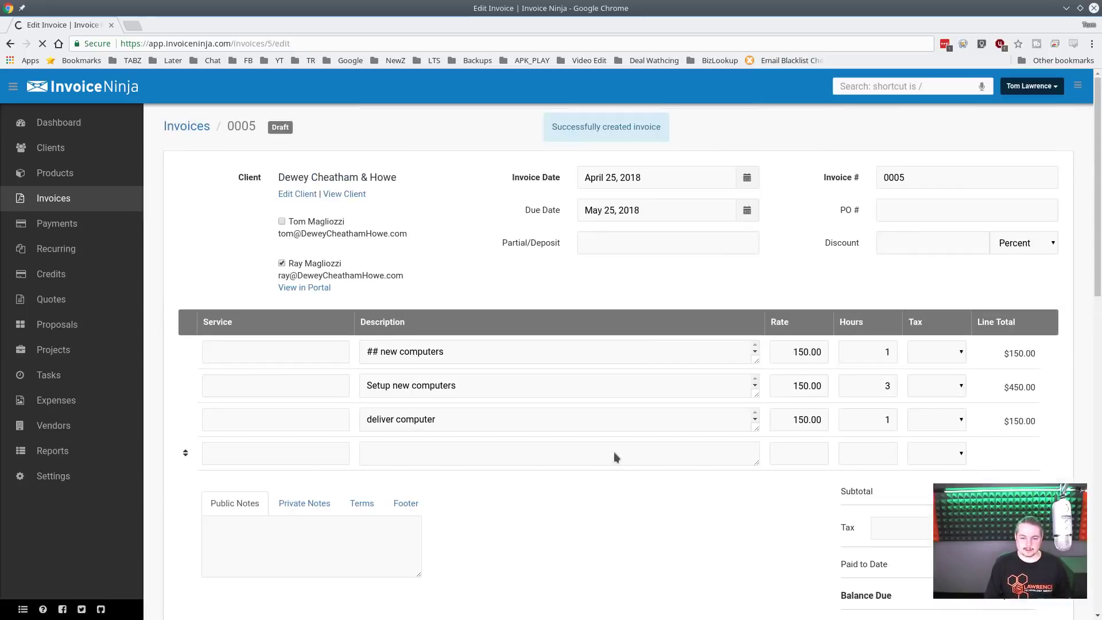
scroll(631, 453, down, 5)
click(651, 380)
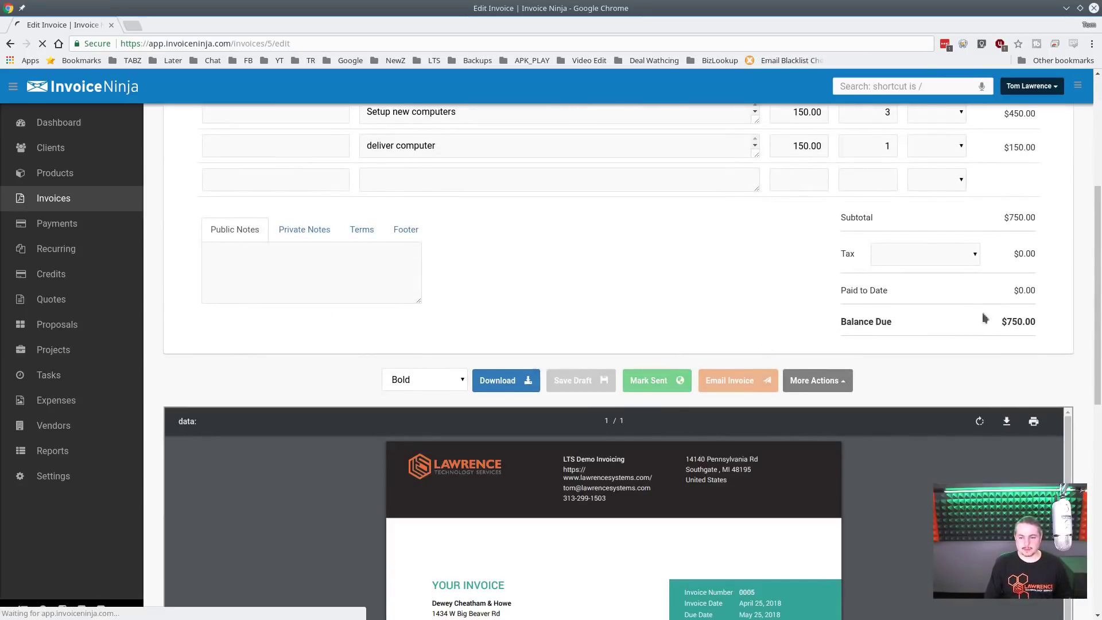
scroll(724, 563, down, 3)
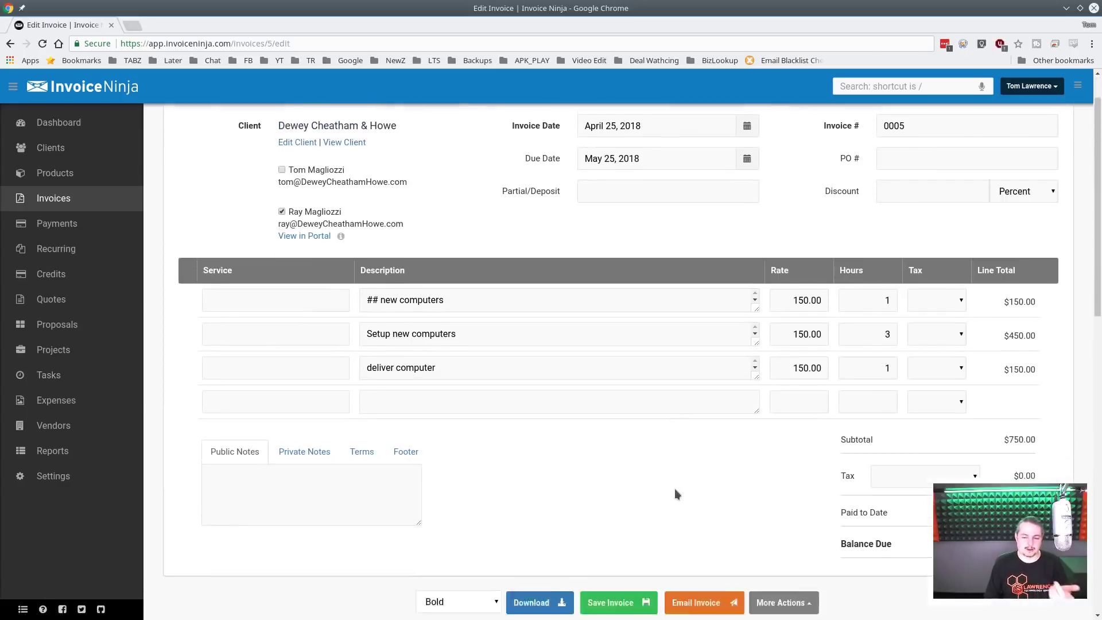
Try to email the new computers invoice, and return to the project list
click(687, 472)
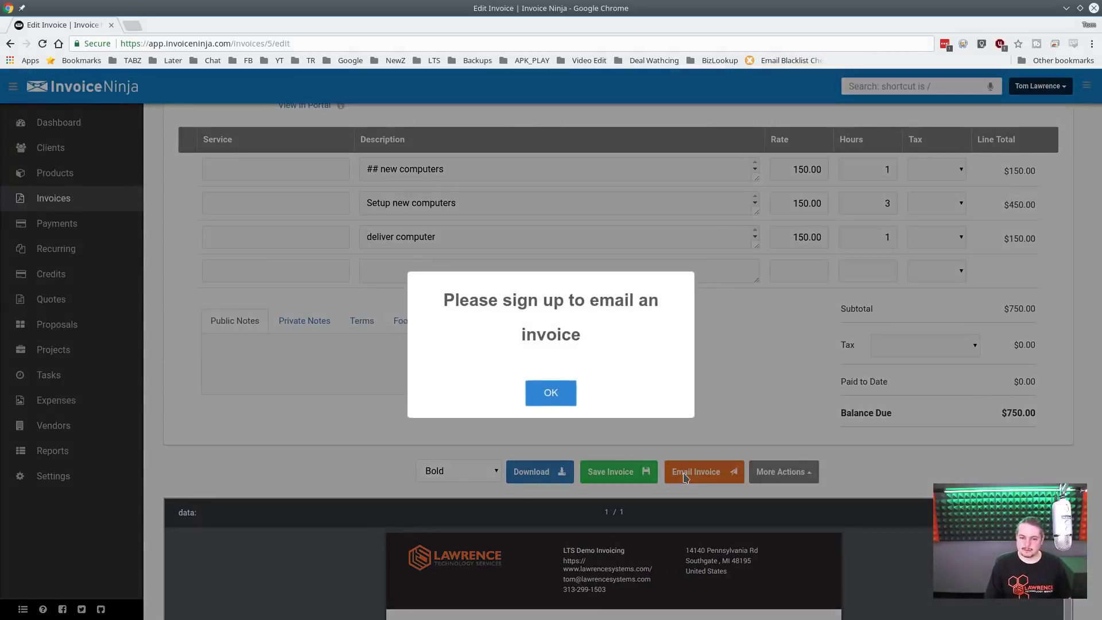
click(535, 395)
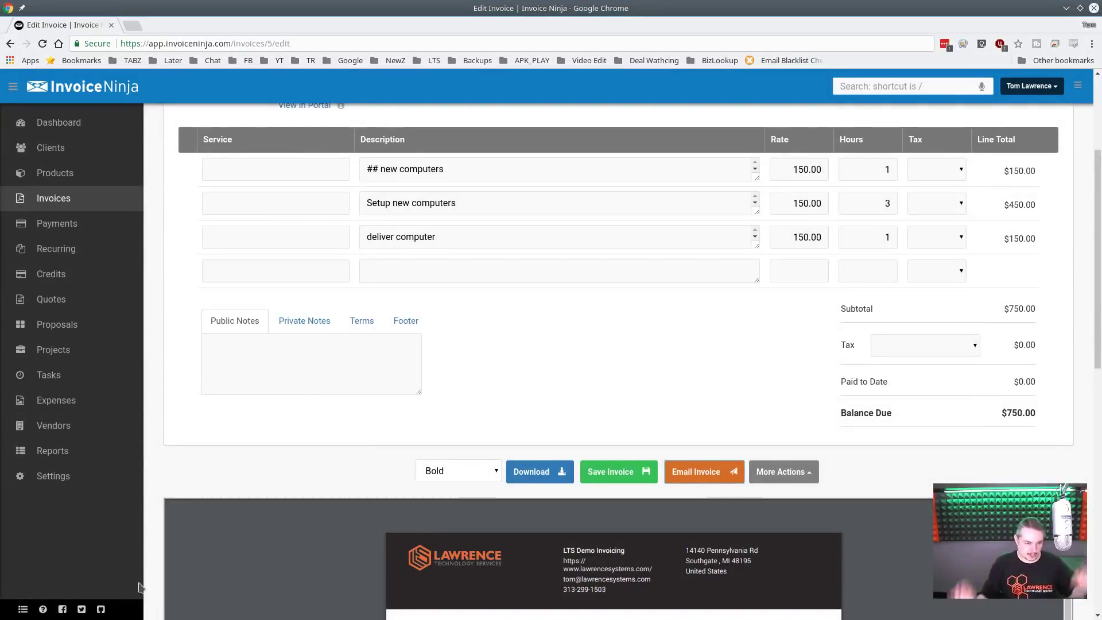
click(80, 351)
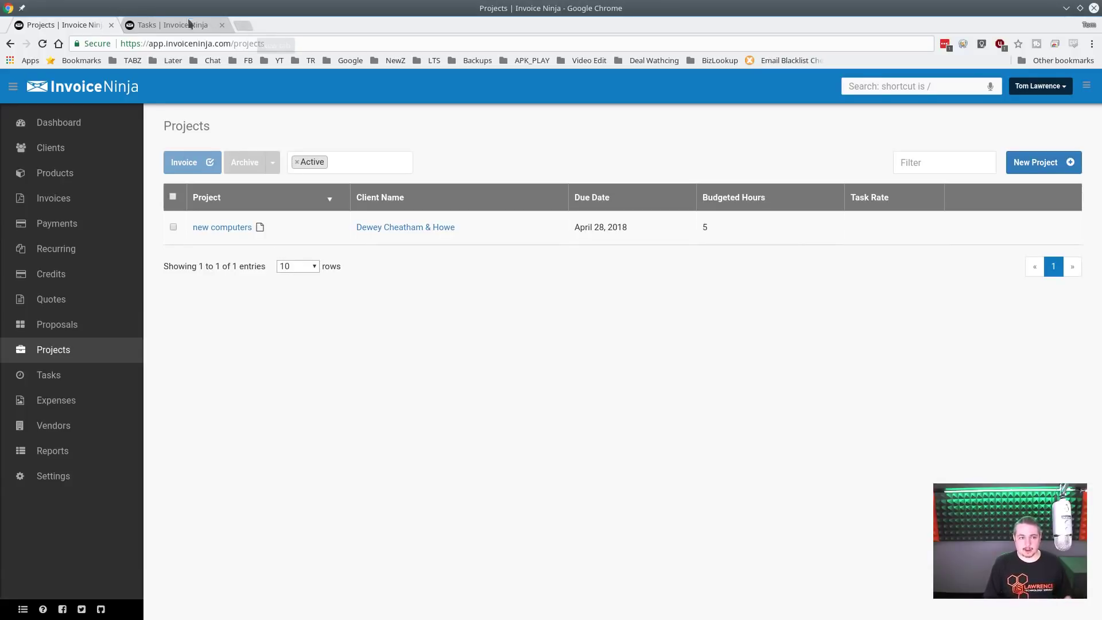
Open the reports and examine the Task report's subgroup options, charts and detailed task table
click(75, 452)
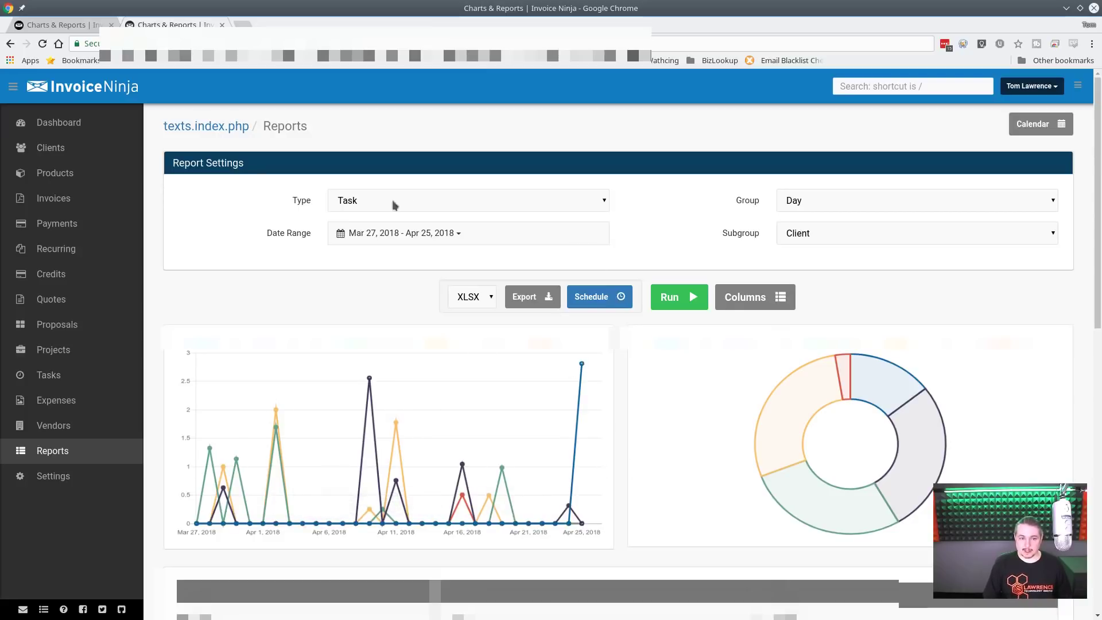
click(823, 238)
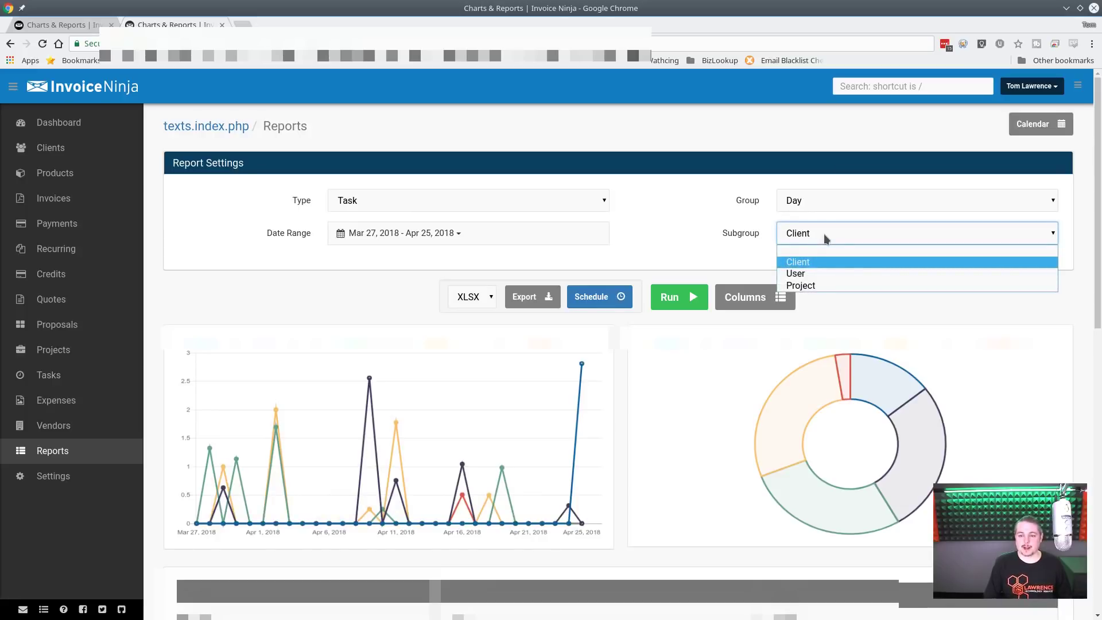
click(824, 233)
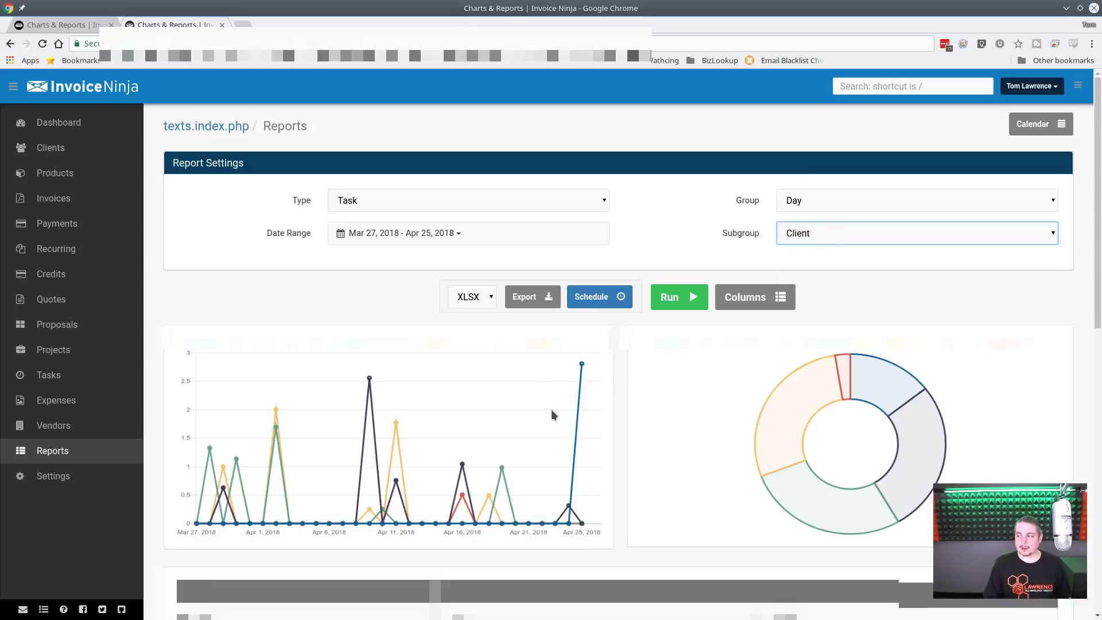
scroll(551, 409, down, 4)
scroll(617, 345, down, 2)
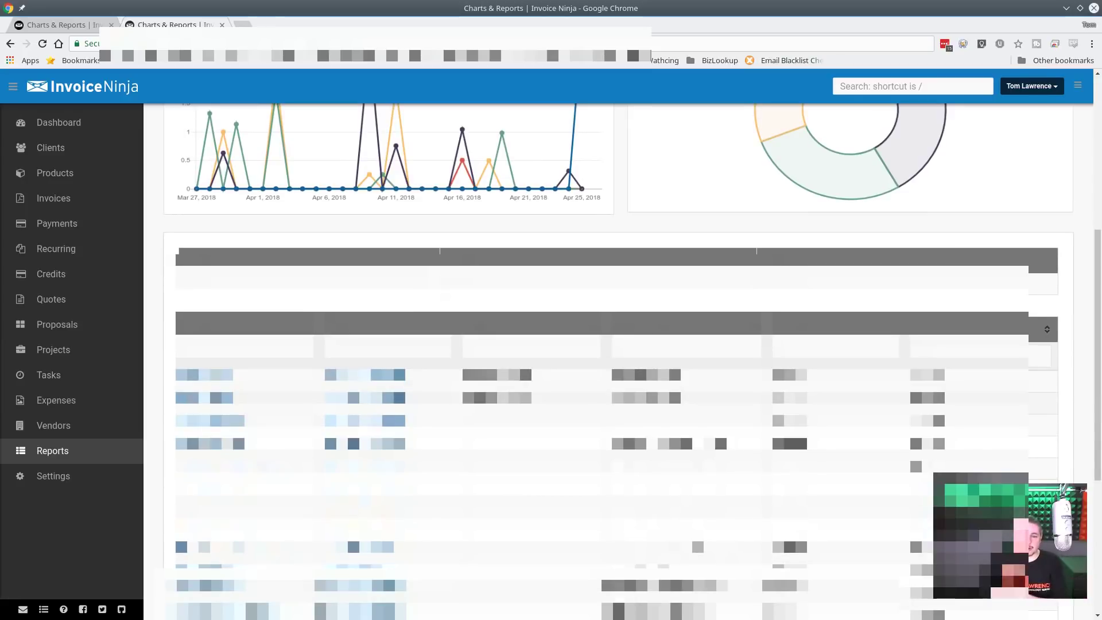
scroll(757, 291, up, 6)
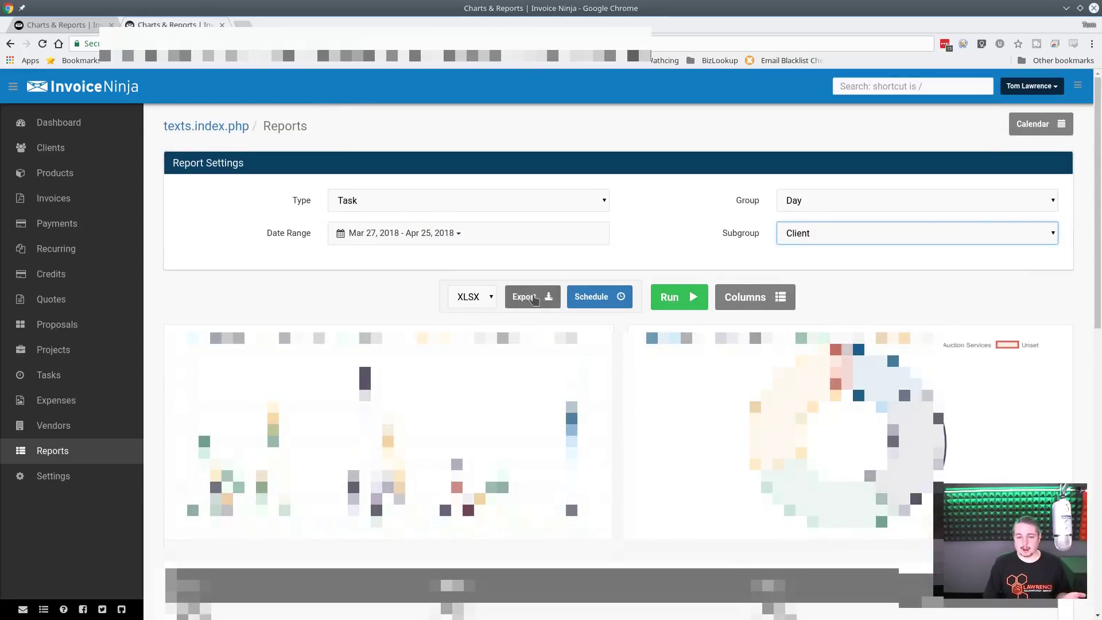
Examine the Task report's export formats, group and subgroup options, and date range presets, keeping the current settings
click(485, 297)
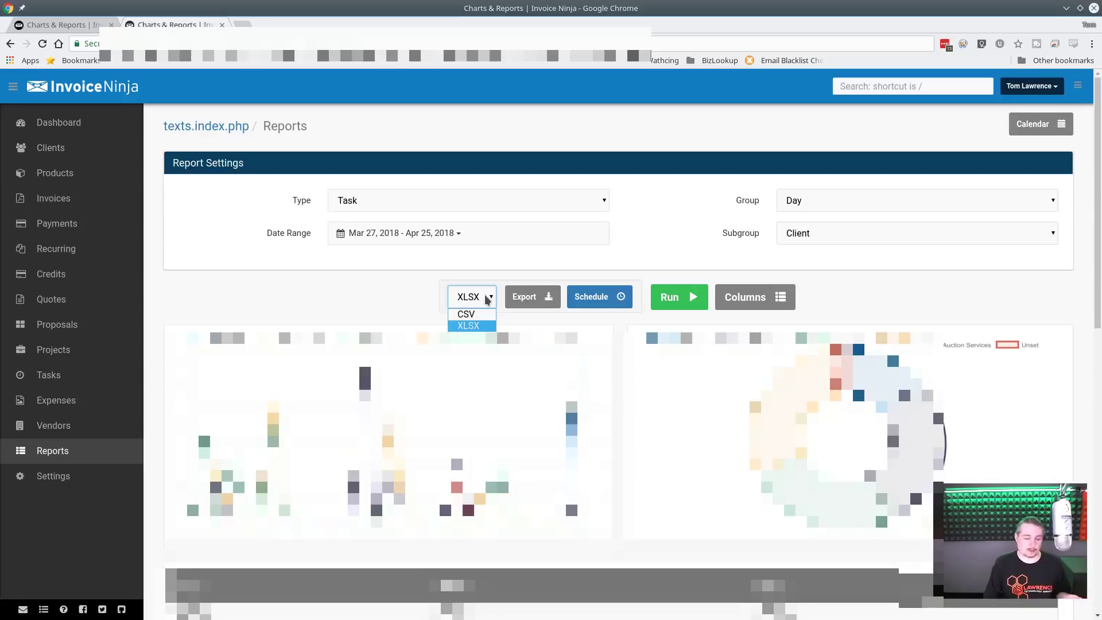
click(468, 326)
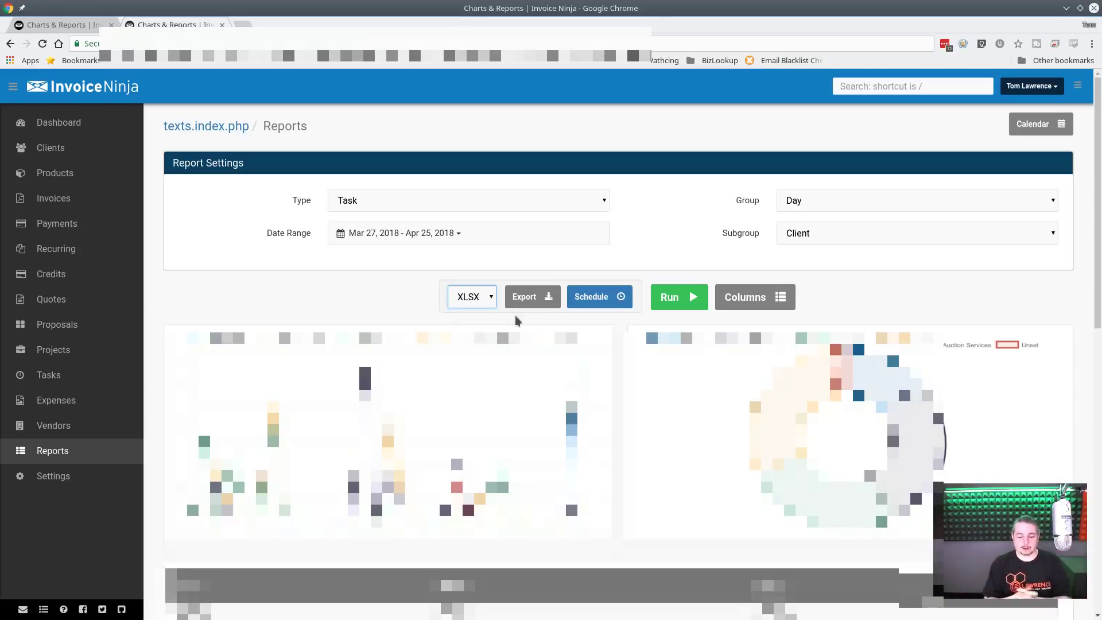
click(875, 235)
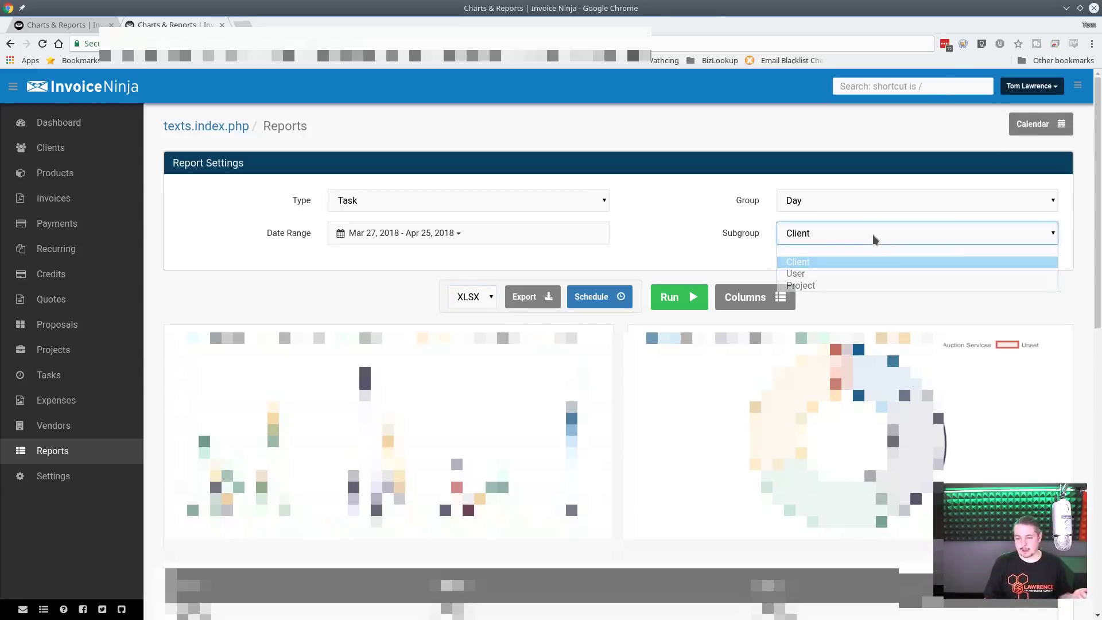
click(873, 236)
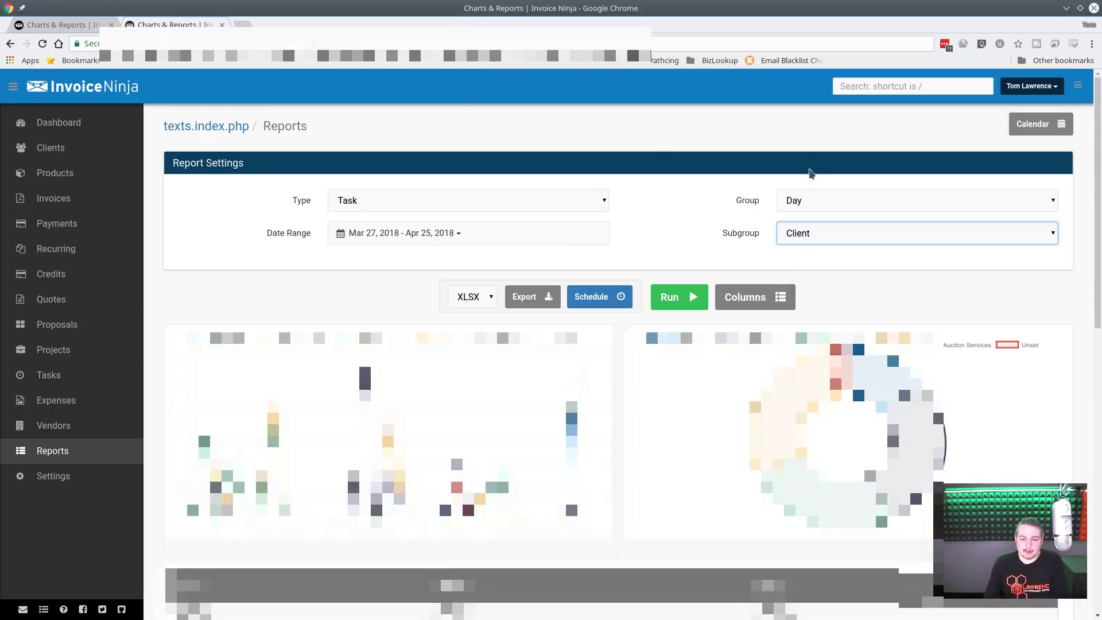
click(808, 210)
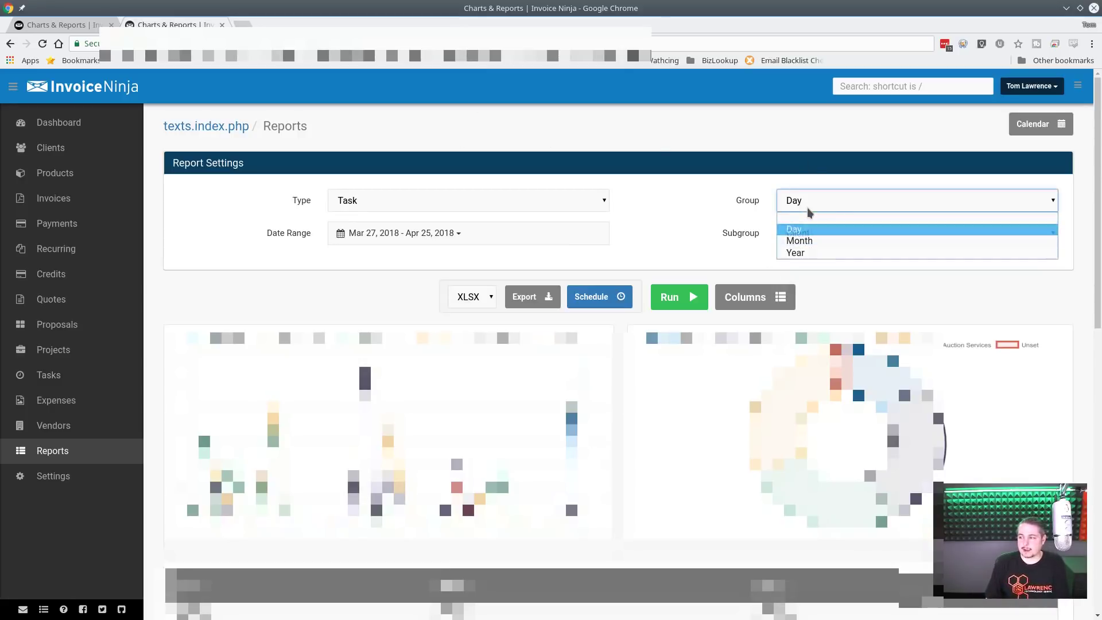
click(809, 213)
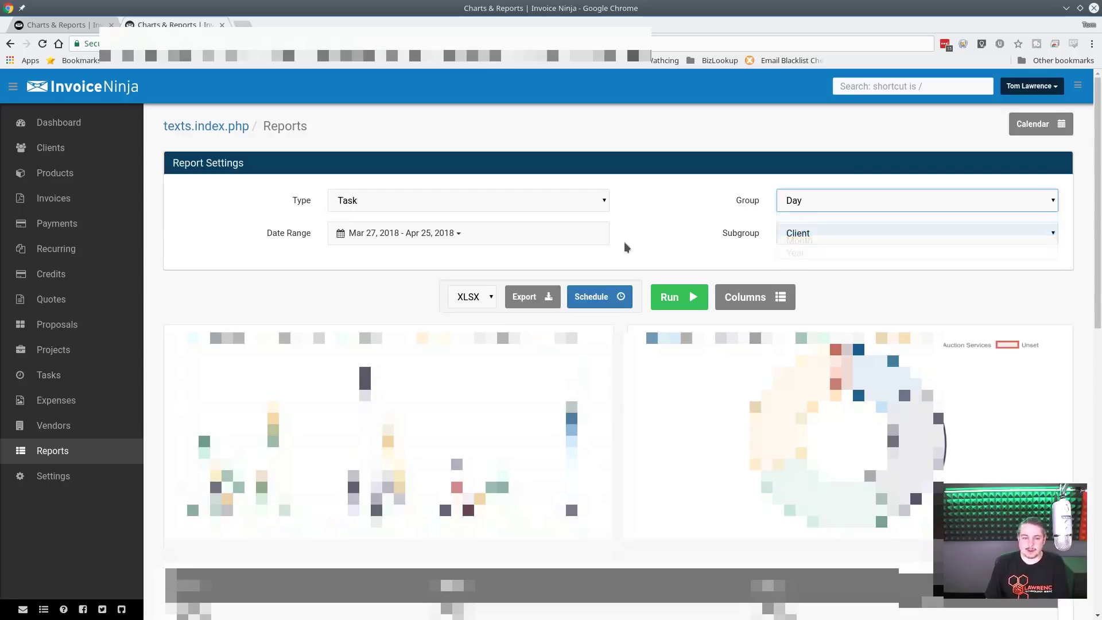
click(831, 238)
click(664, 234)
click(577, 241)
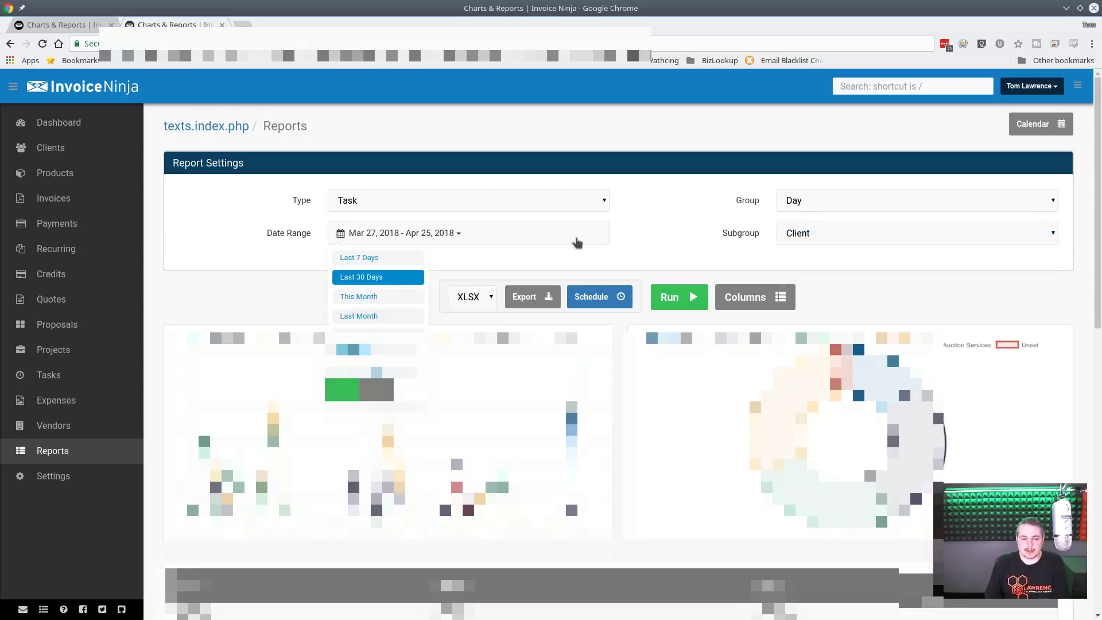
click(616, 239)
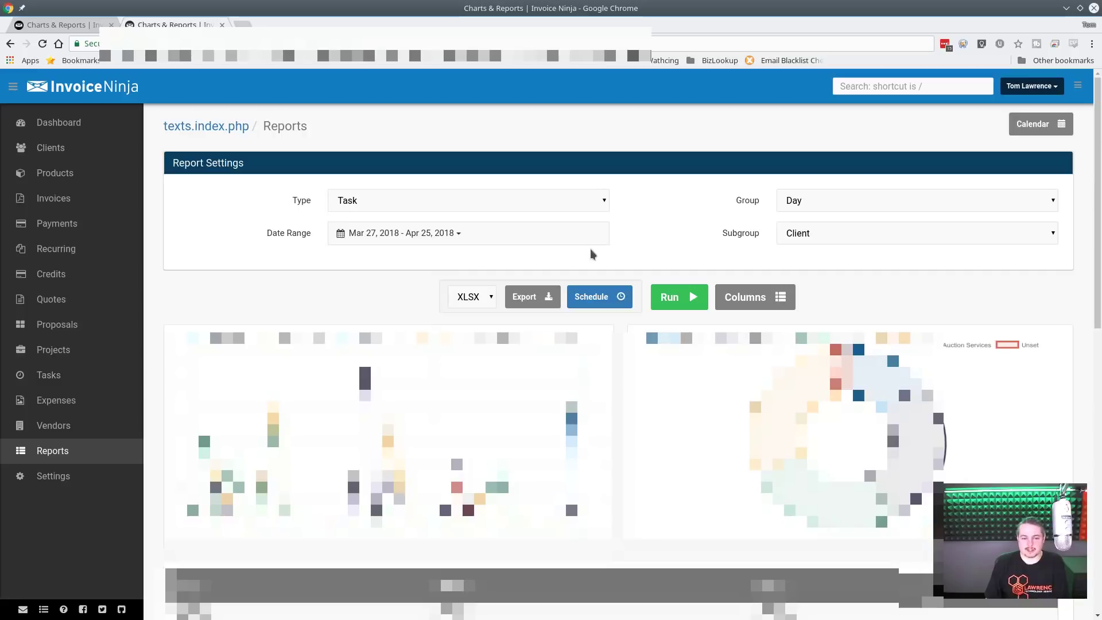